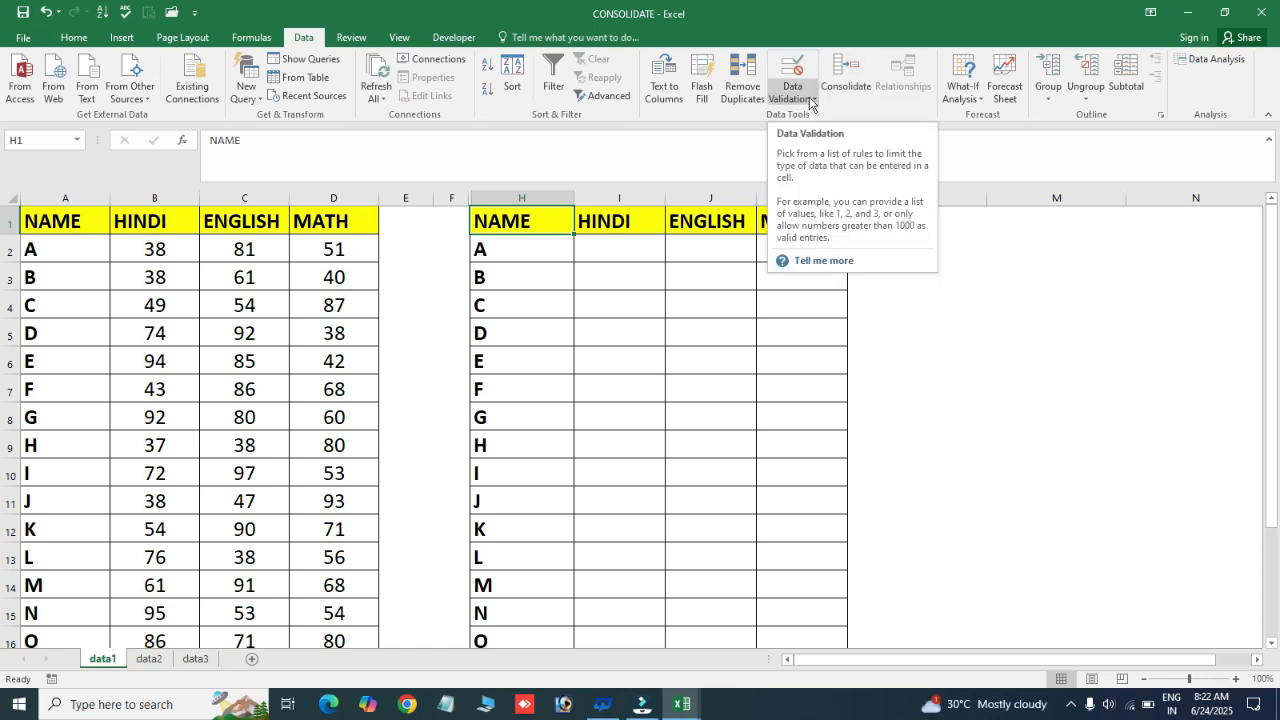
click(303, 37)
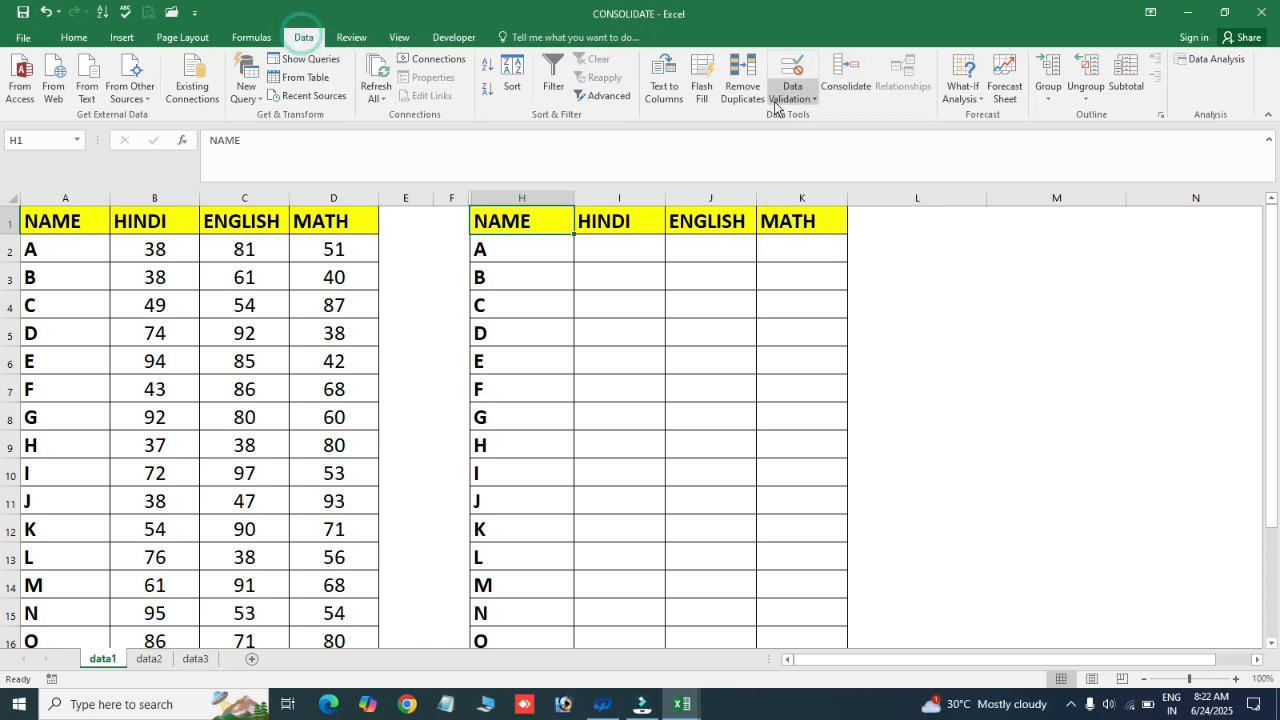
click(963, 90)
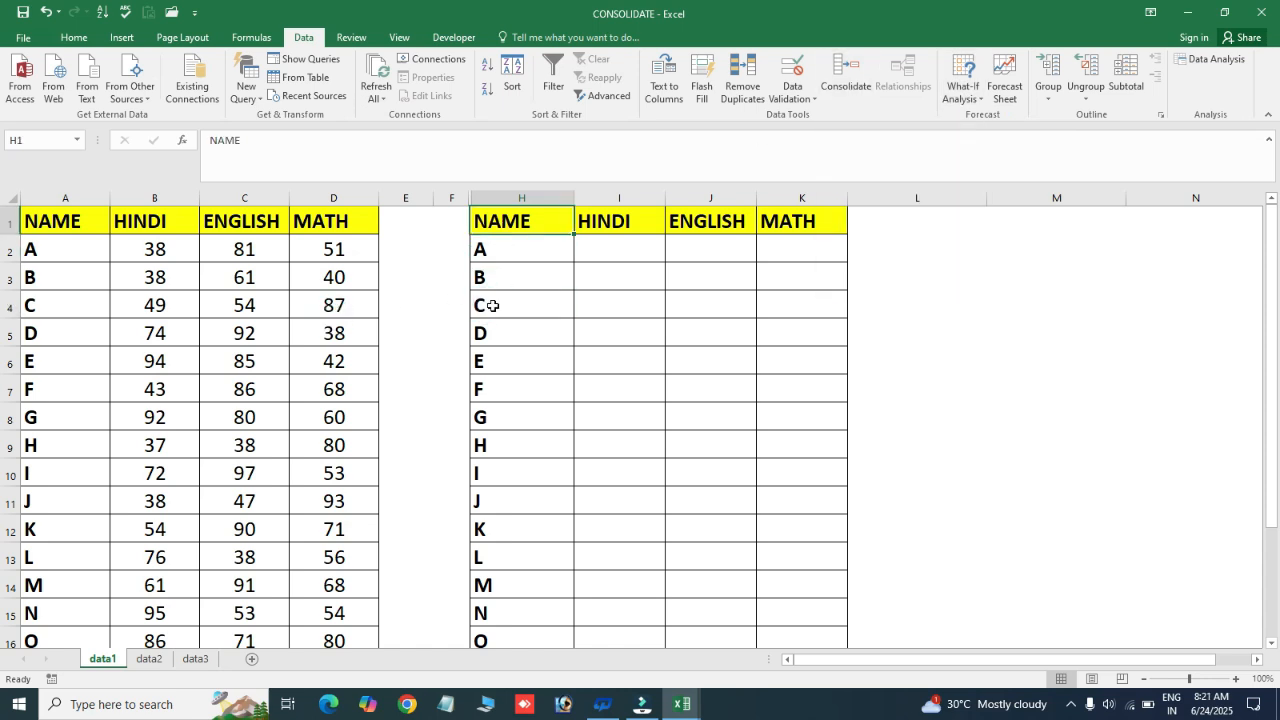
Examine the marks tables on the data1, data2 and data3 sheets and the summary table on data1
click(492, 305)
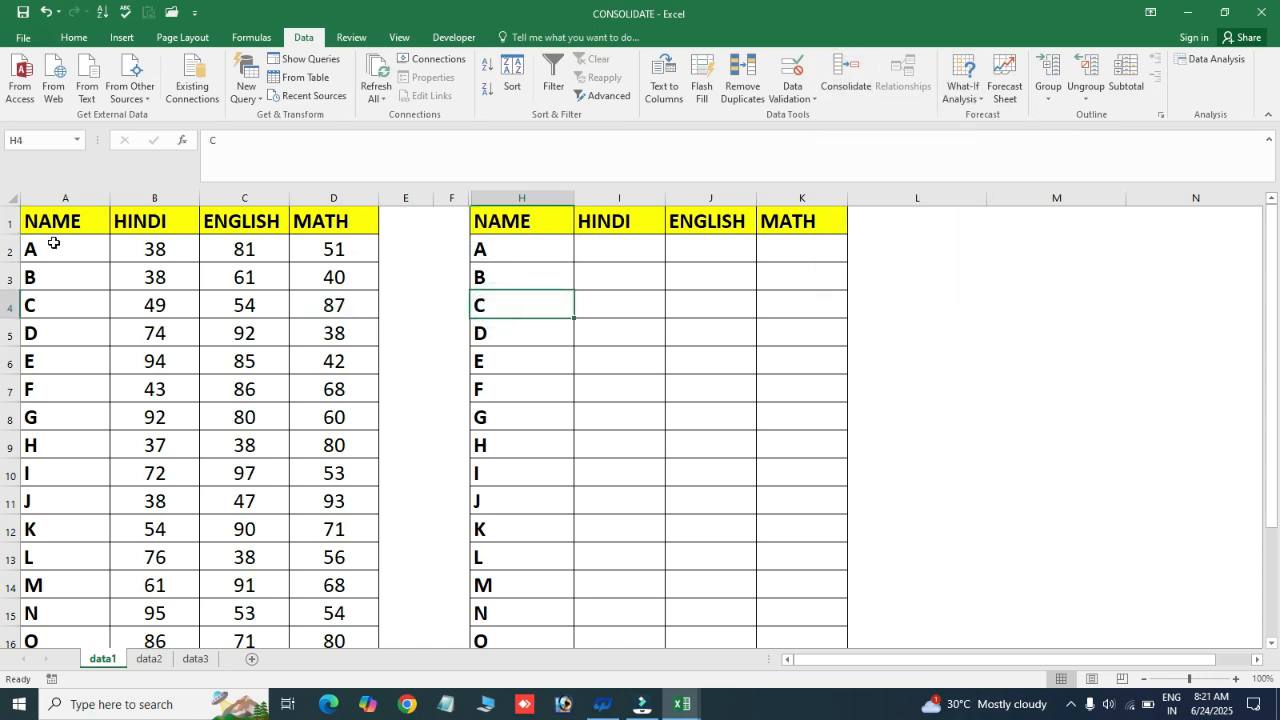
key(ctrl+a)
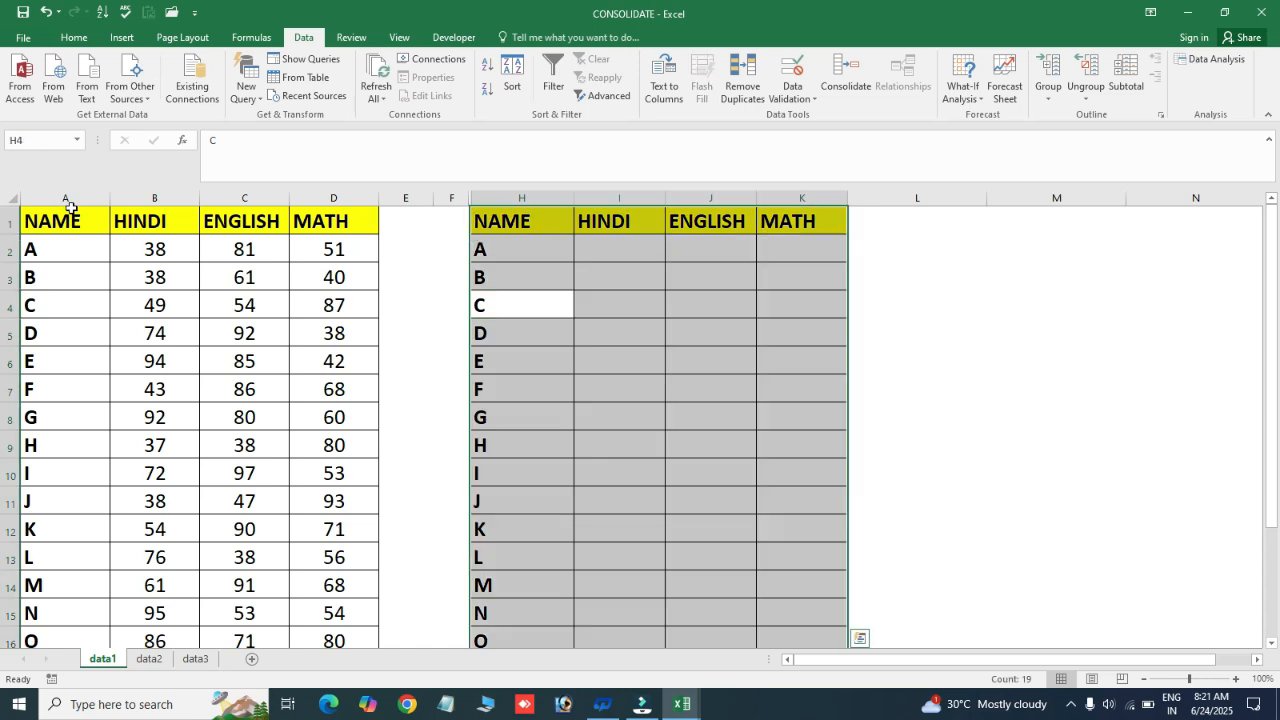
click(114, 287)
key(ctrl+a)
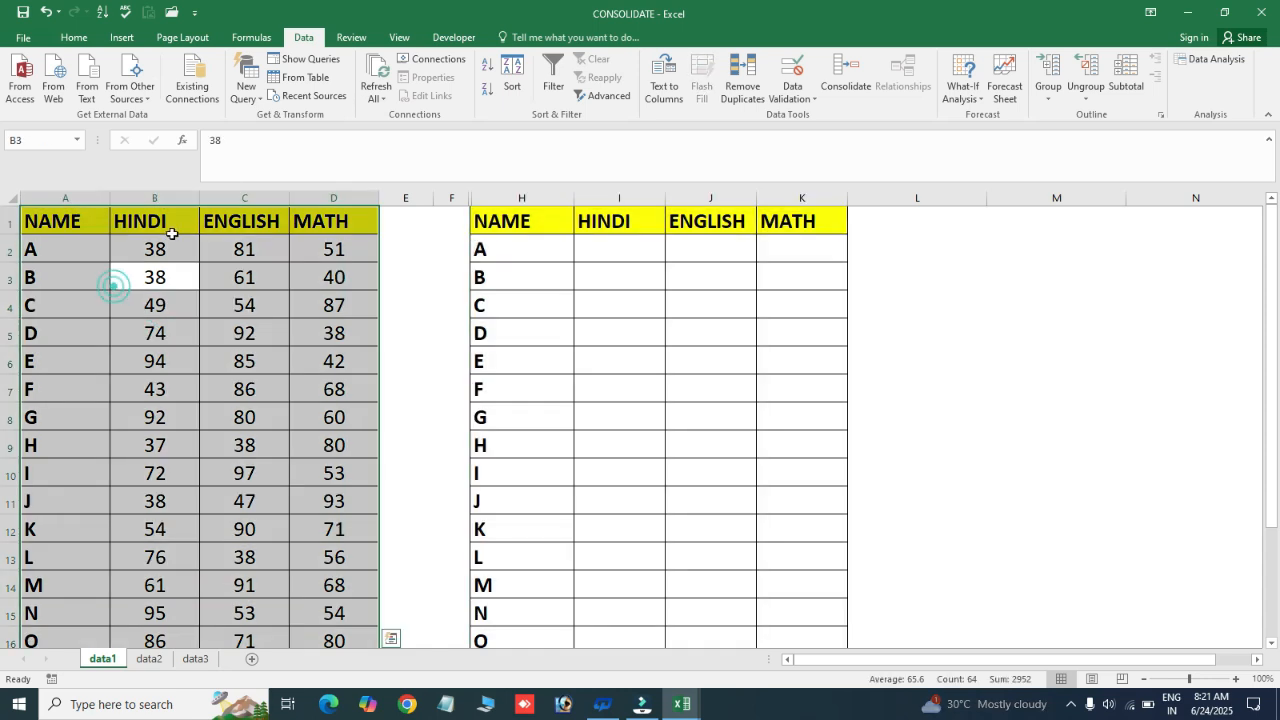
click(175, 265)
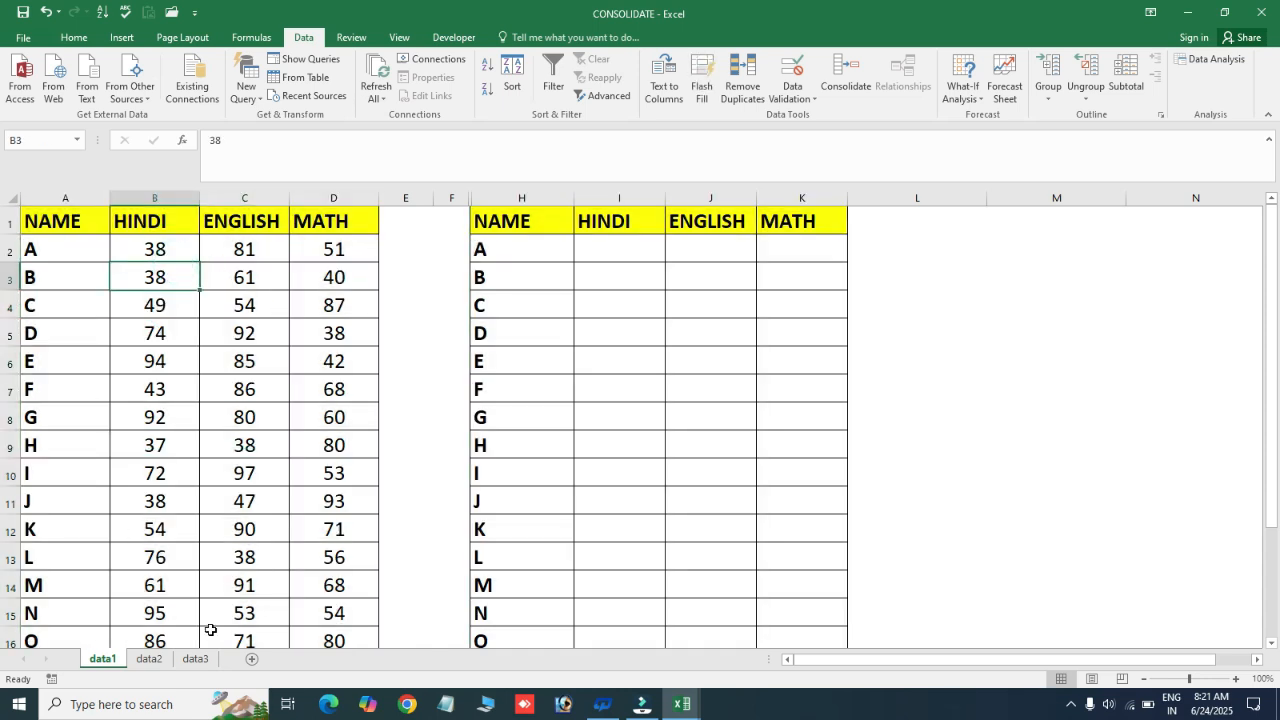
click(149, 660)
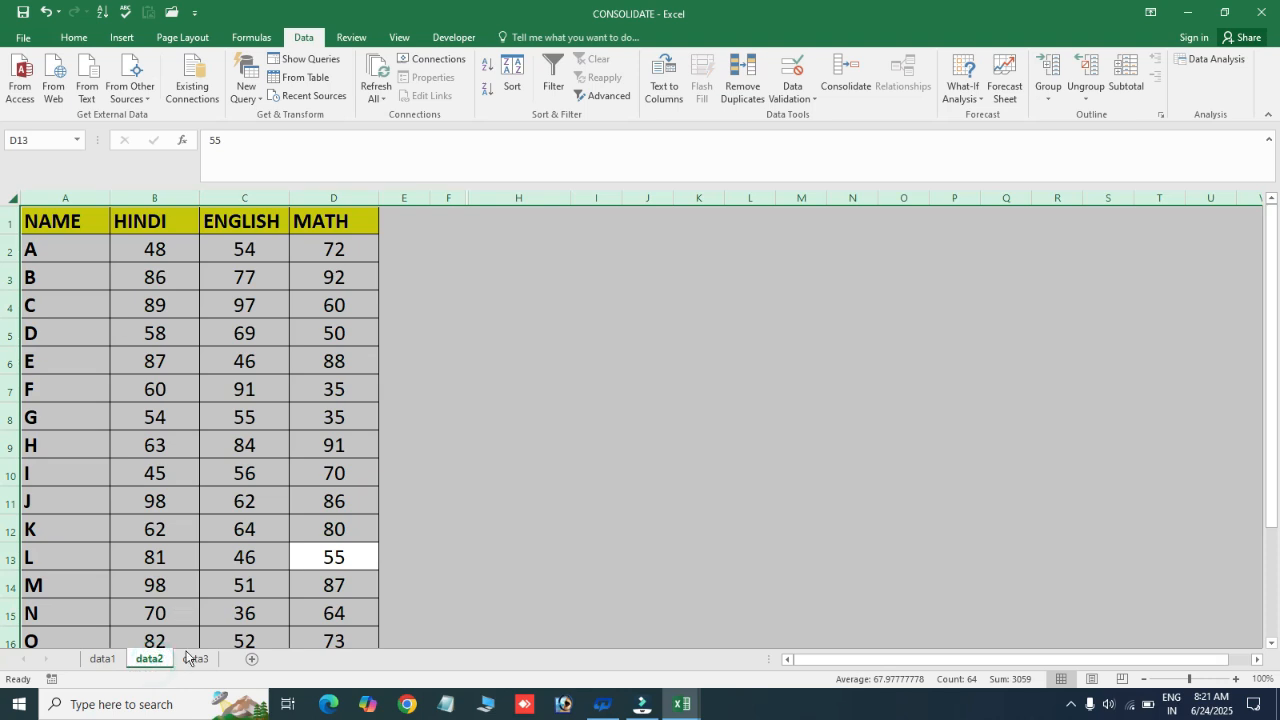
click(197, 660)
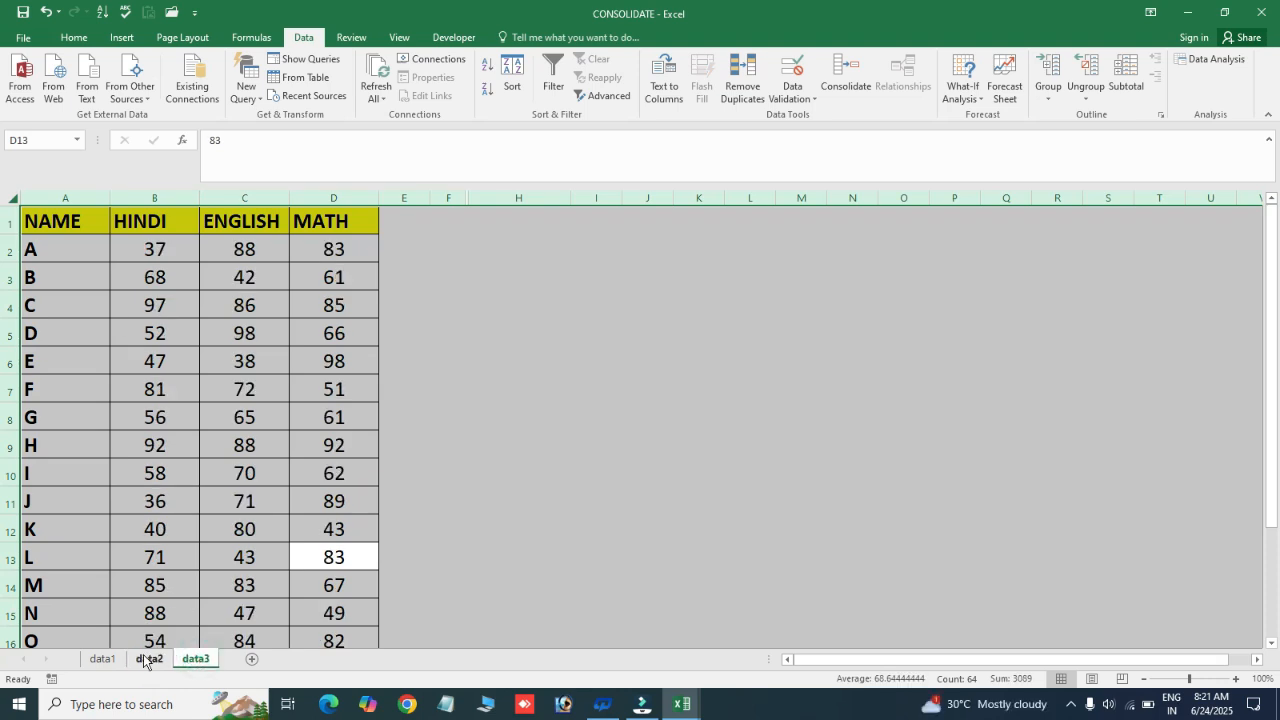
click(90, 662)
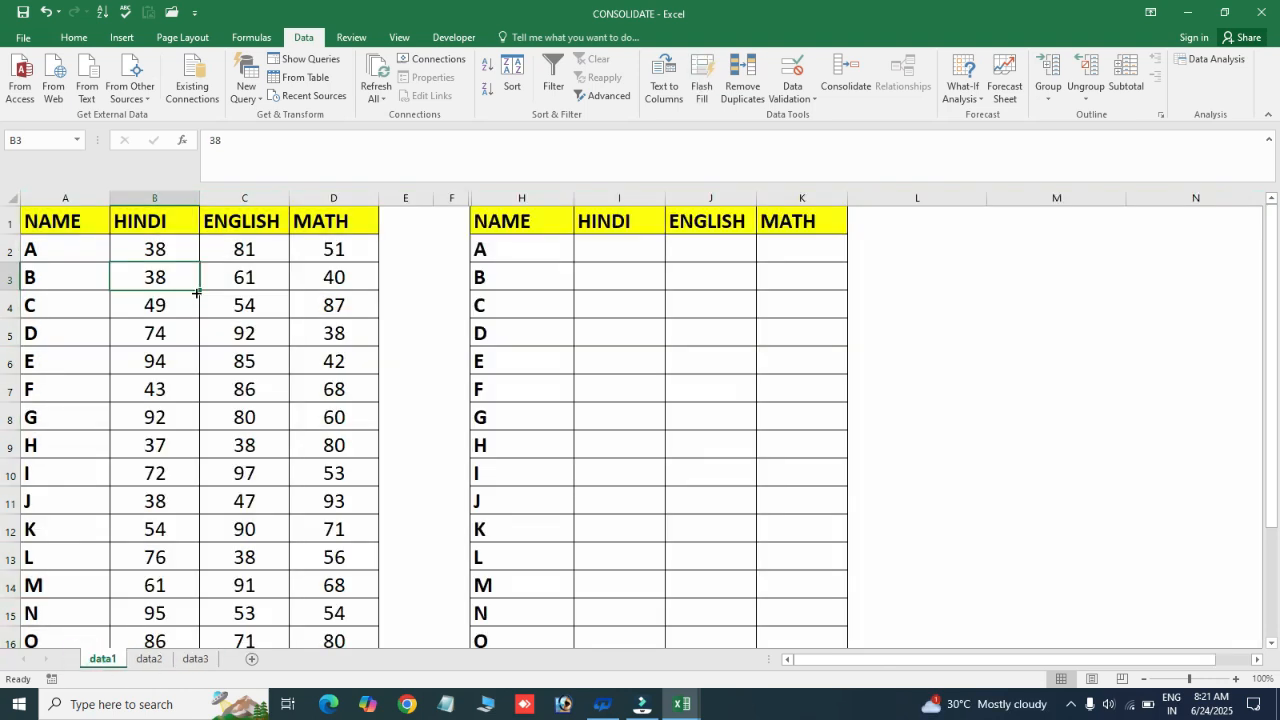
Compare the header row of the data1 marks table with the summary table and its empty subject columns
drag(47, 215, 366, 214)
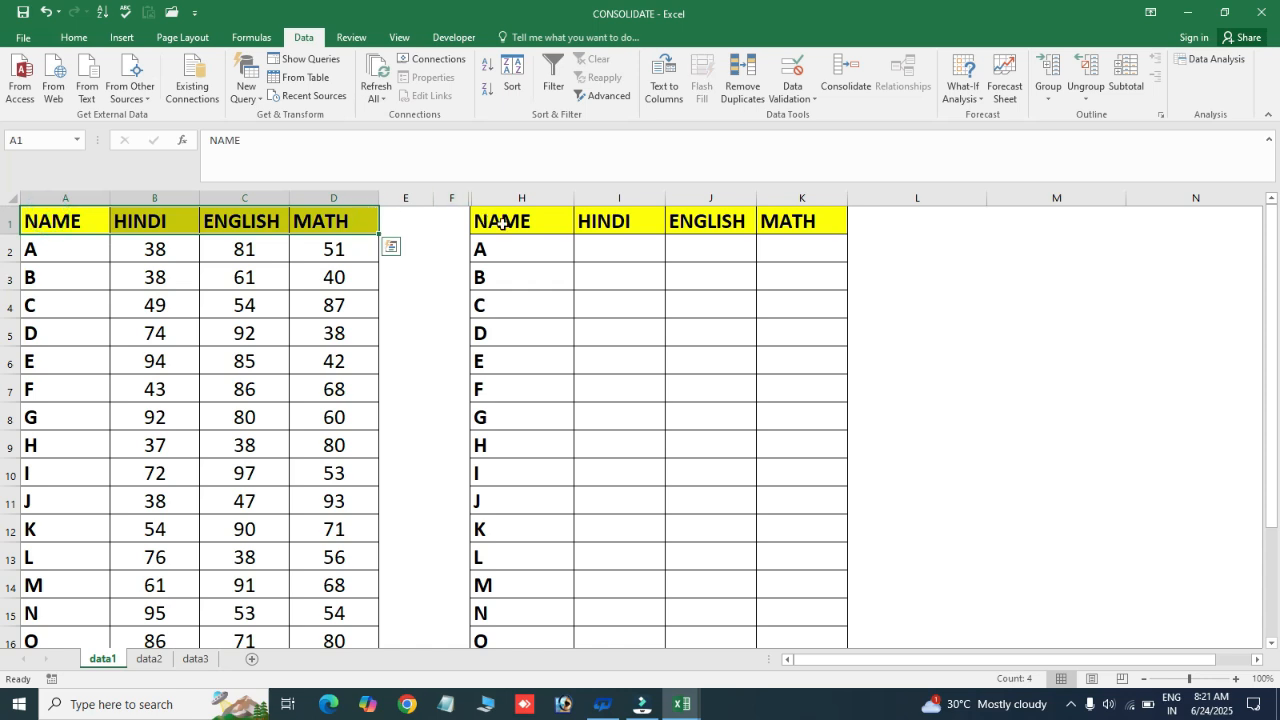
click(543, 240)
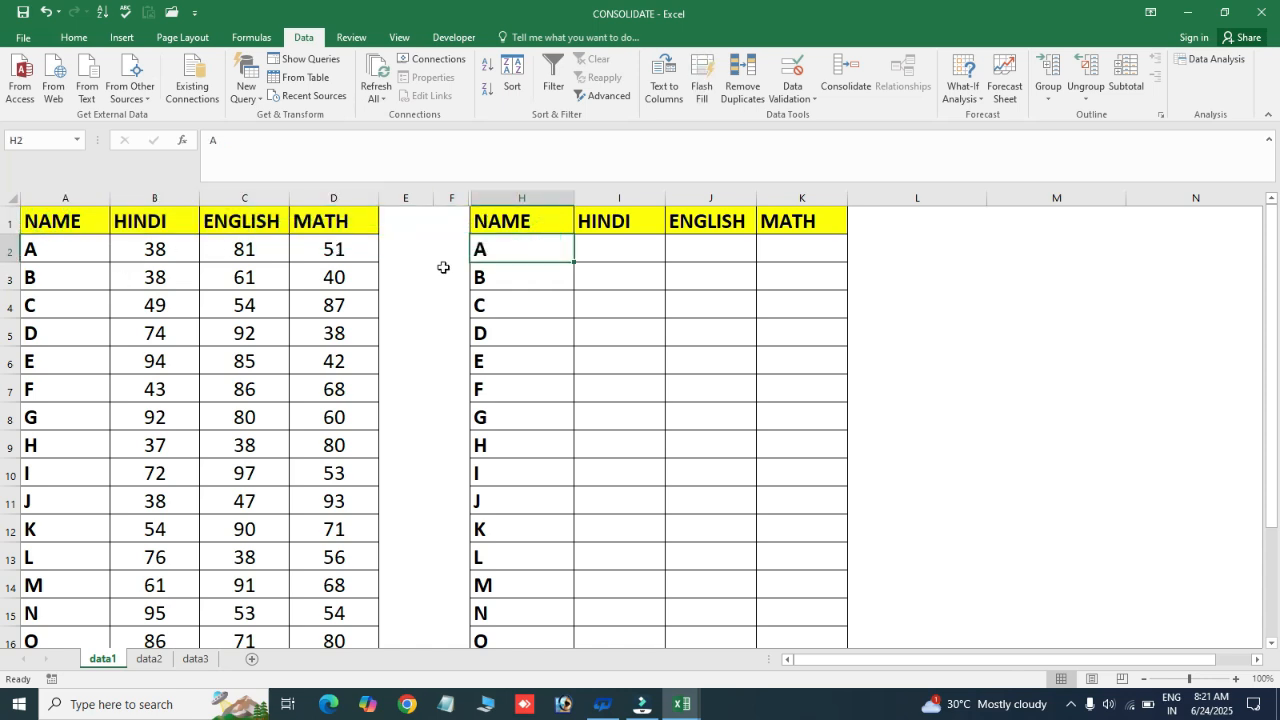
drag(593, 252, 800, 420)
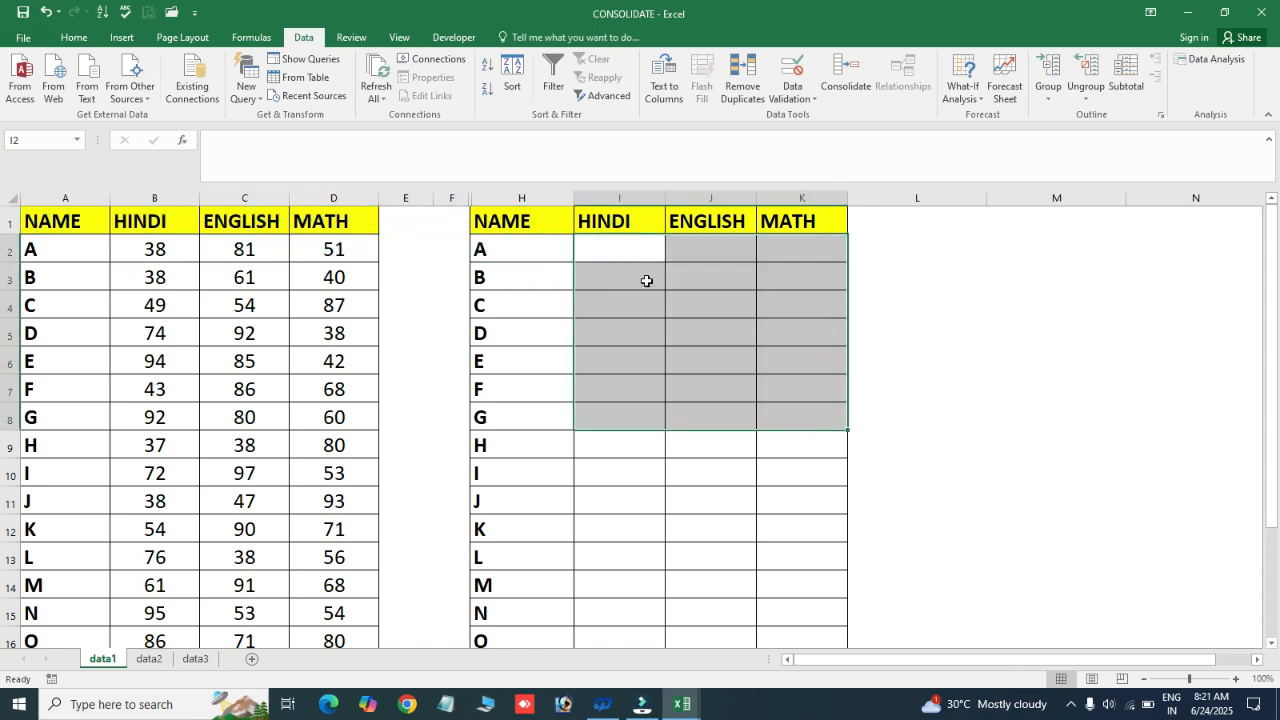
click(620, 243)
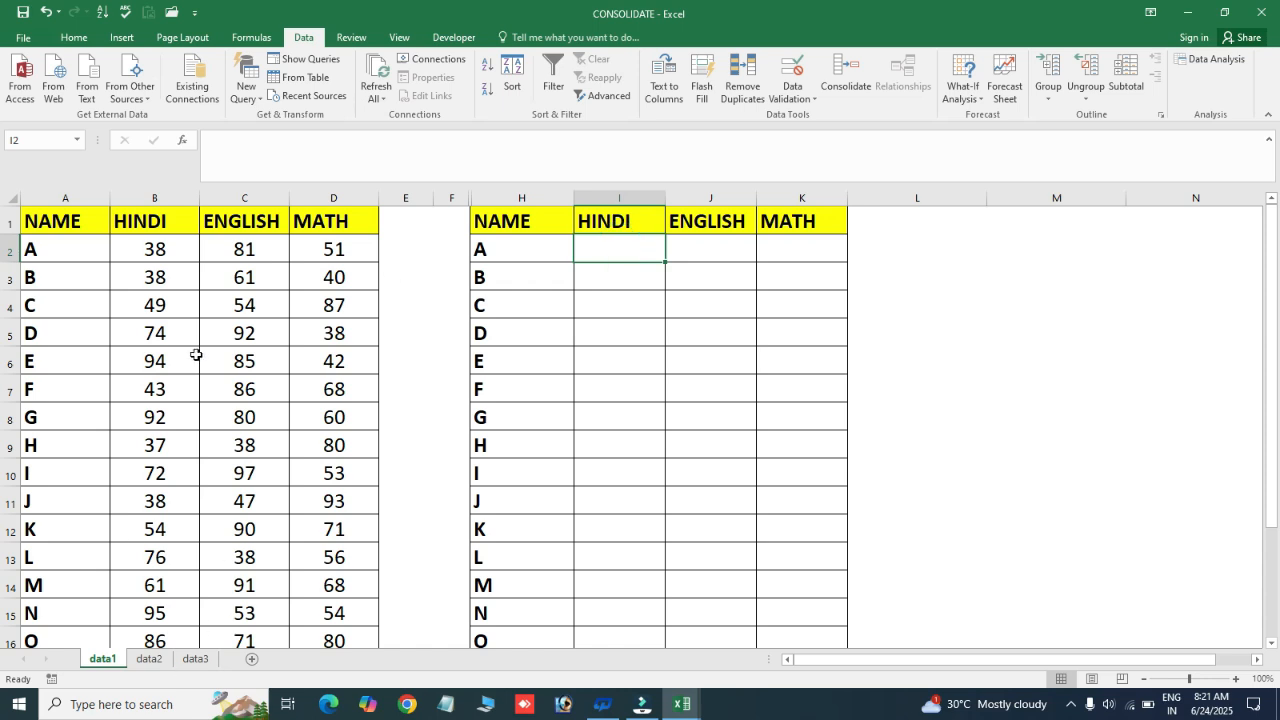
drag(594, 251, 812, 556)
click(554, 337)
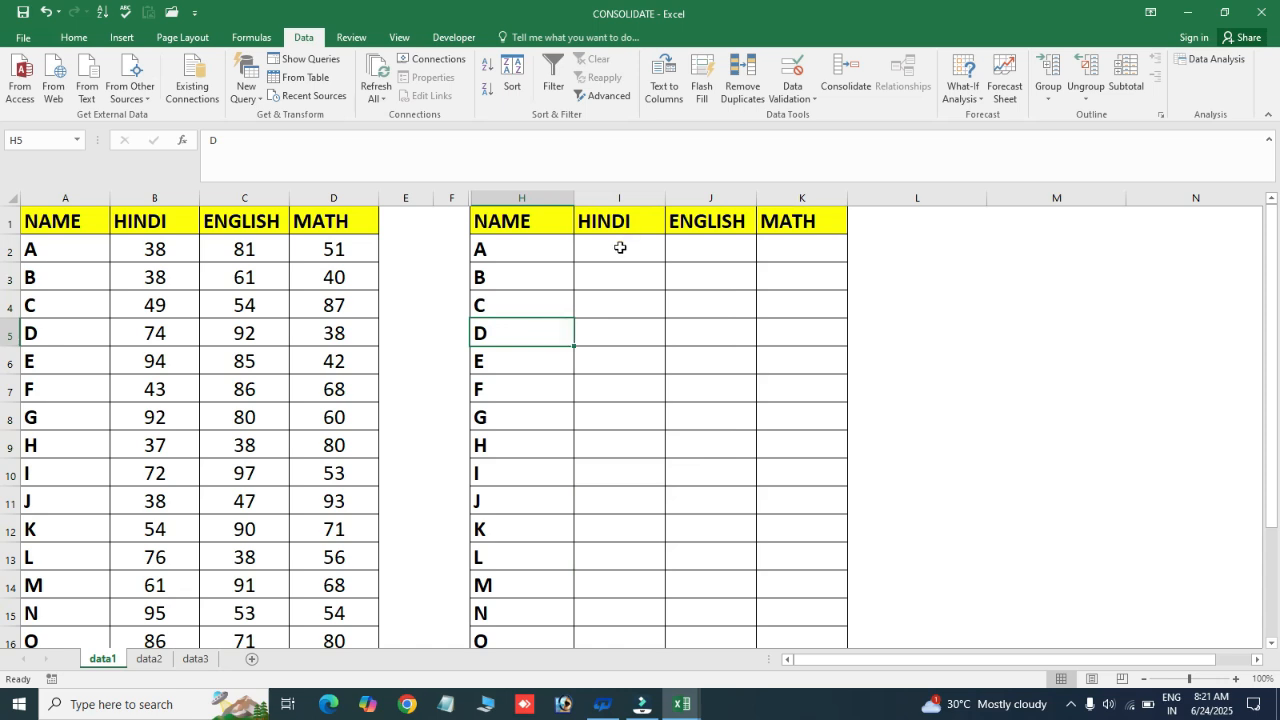
drag(620, 249, 800, 445)
click(521, 292)
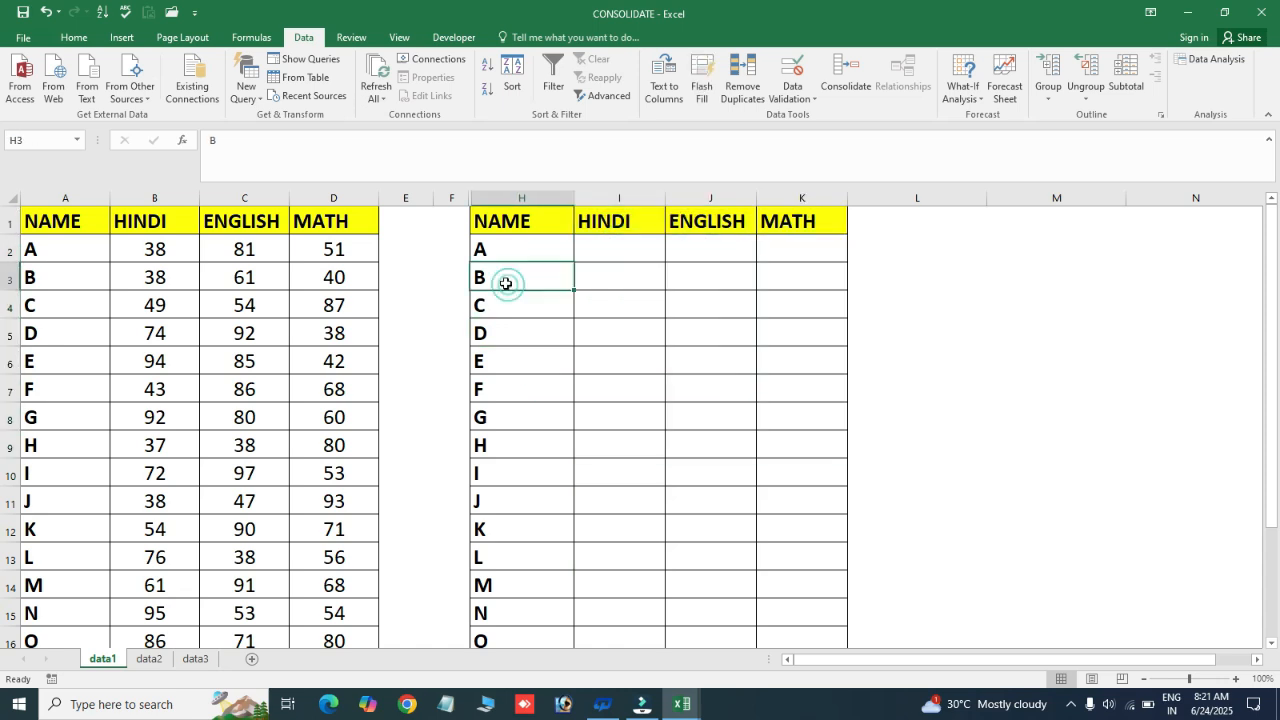
Check student A's HINDI mark in cell B2 on data1, data2 and data3, and return to data1
click(160, 249)
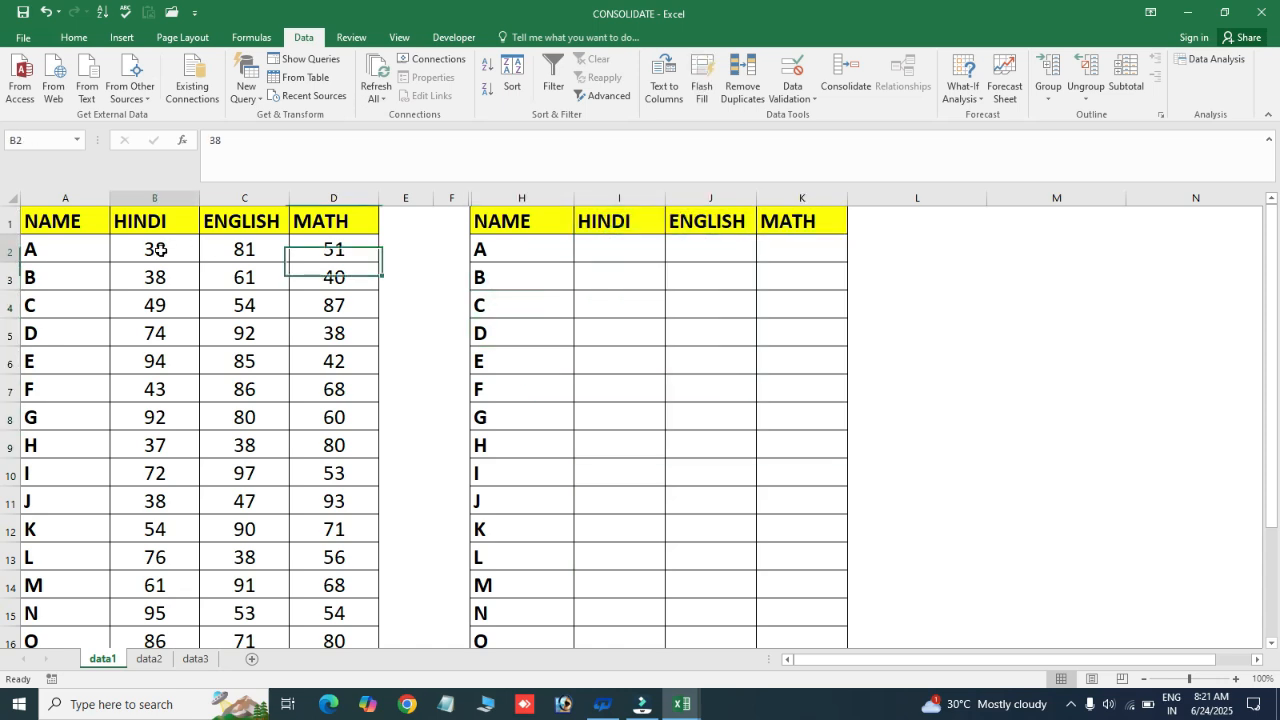
click(149, 658)
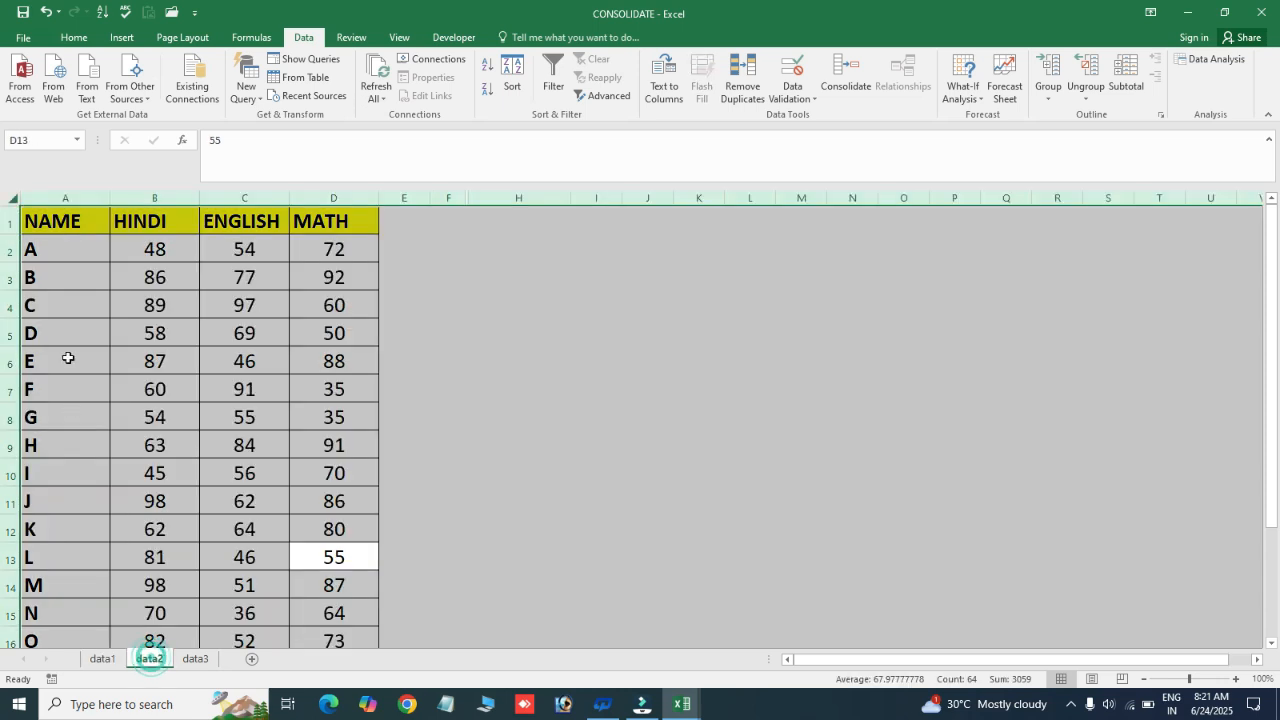
click(146, 250)
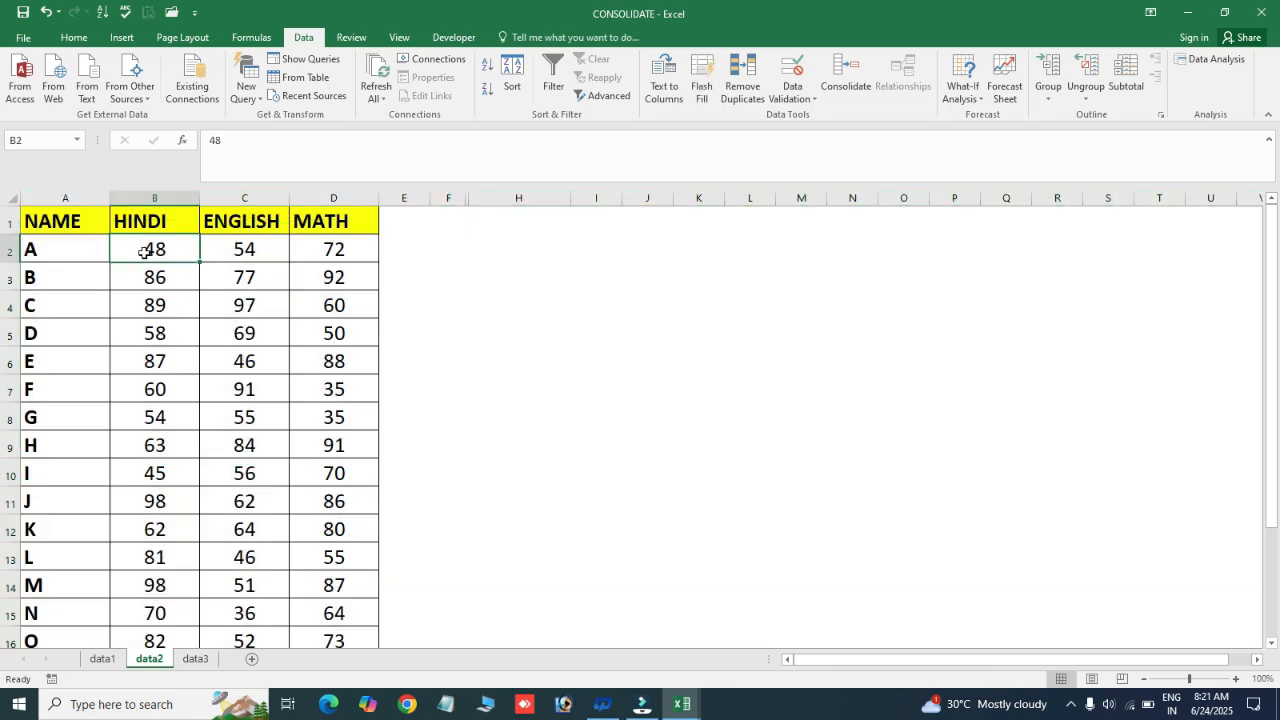
click(195, 658)
click(154, 250)
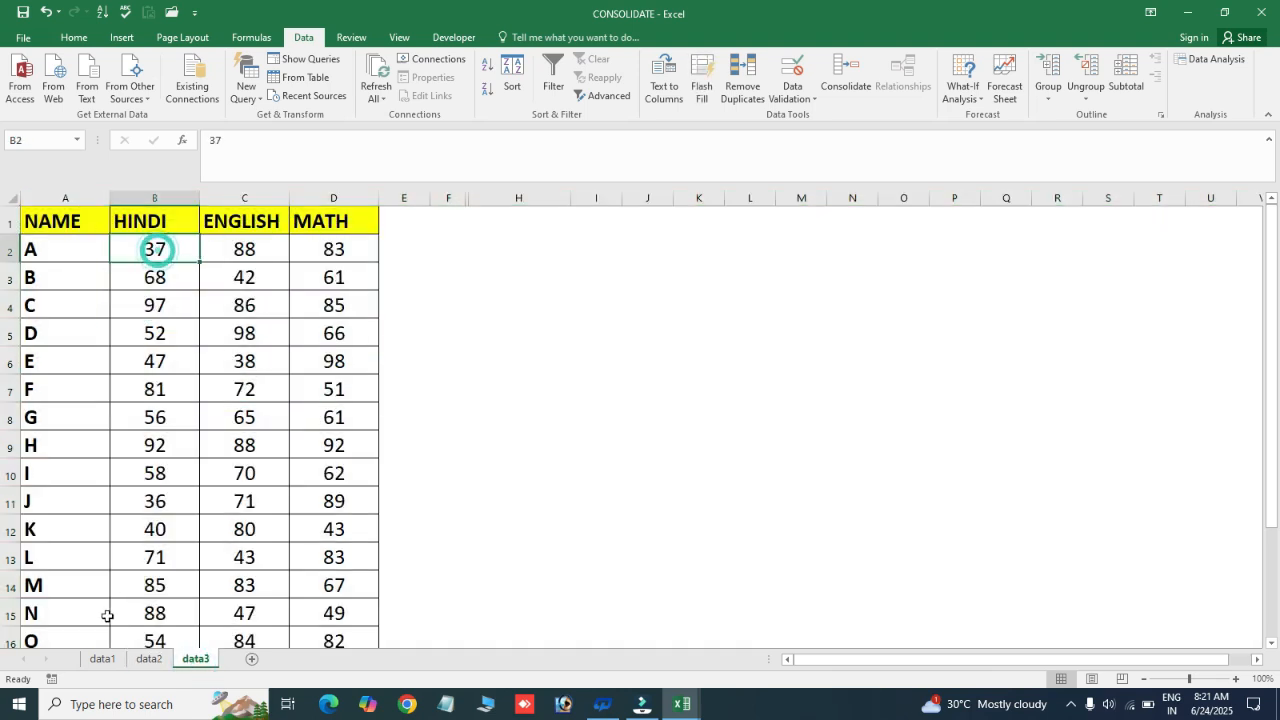
click(107, 658)
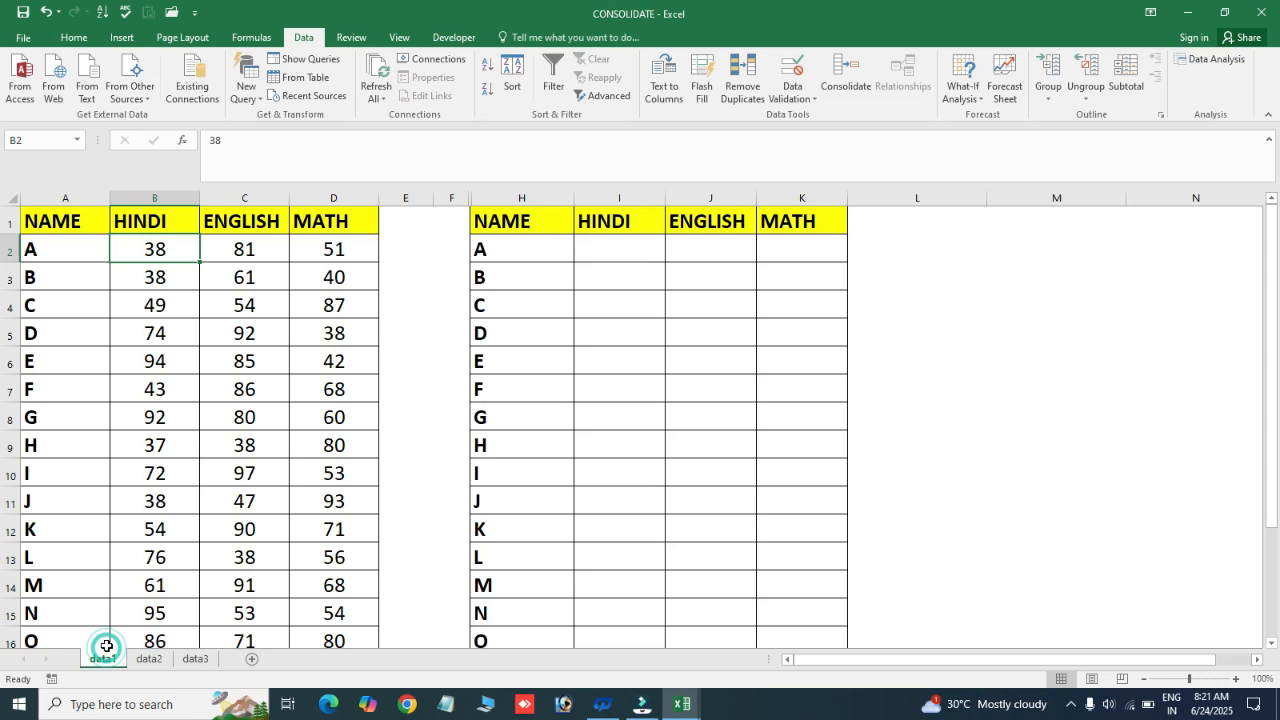
Start a Consolidate operation at cell I2 of the data1 summary table, using the Sum function
click(623, 251)
click(624, 308)
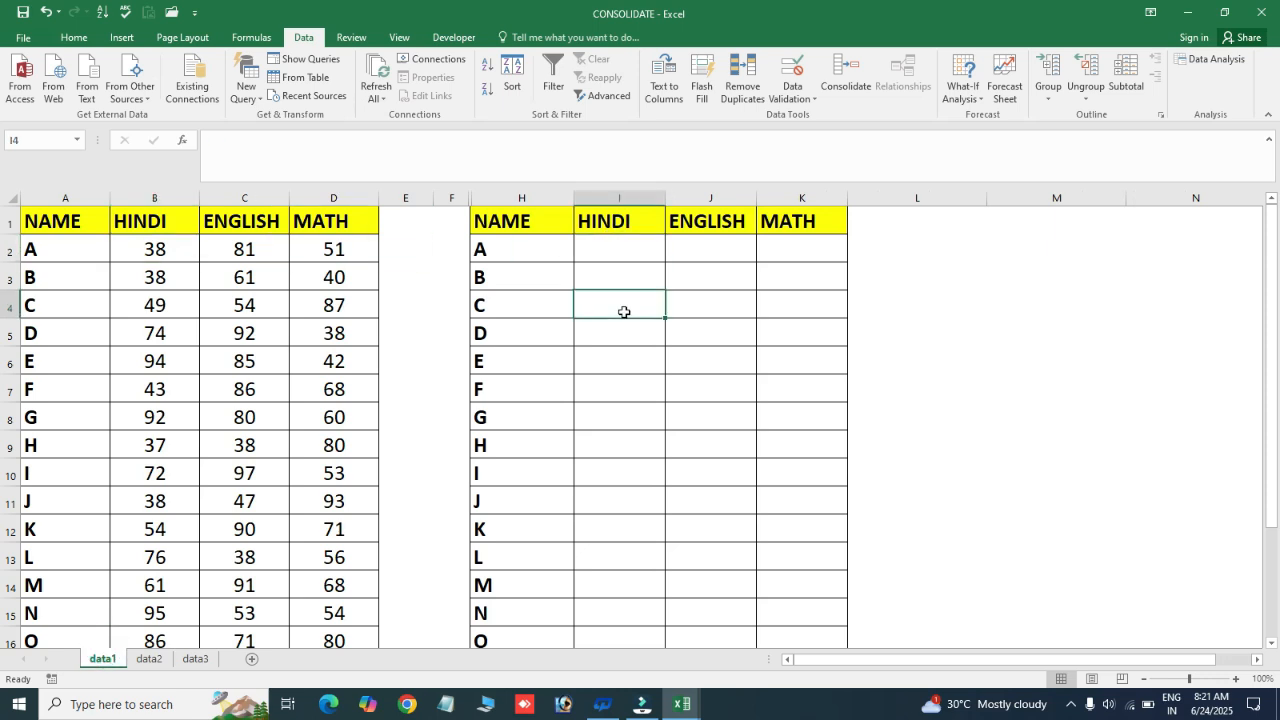
click(621, 248)
click(646, 311)
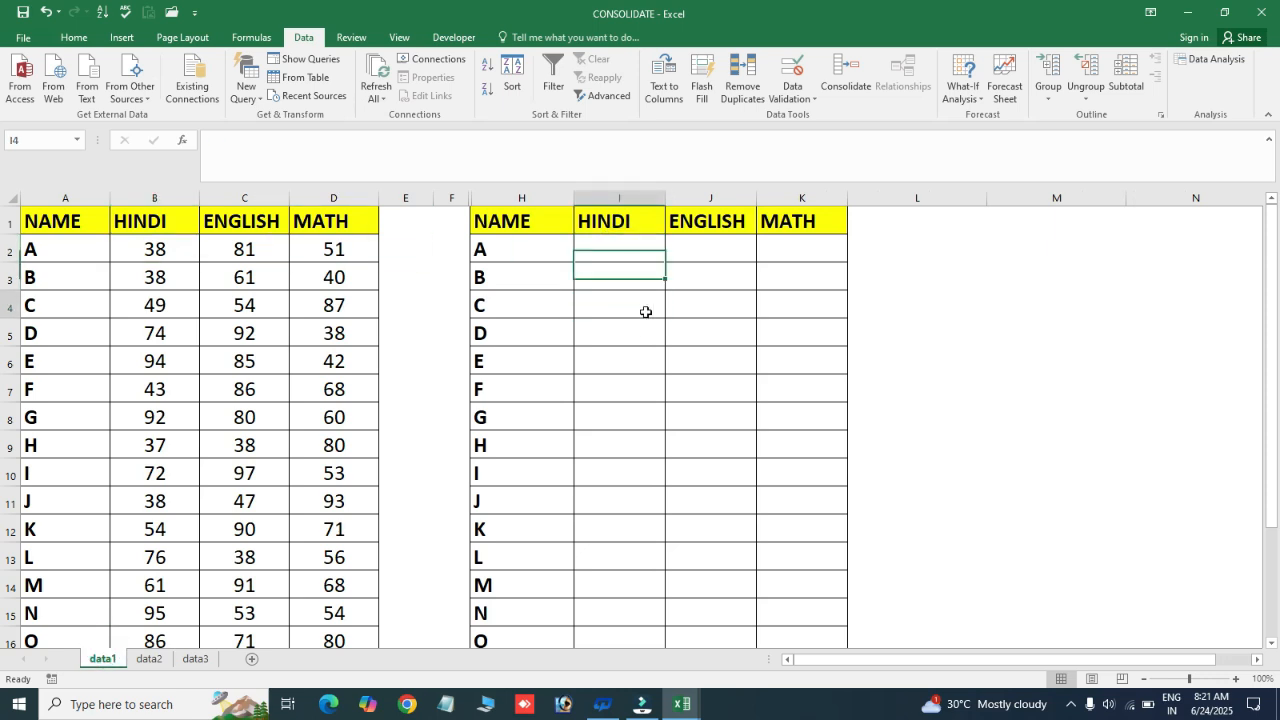
click(620, 244)
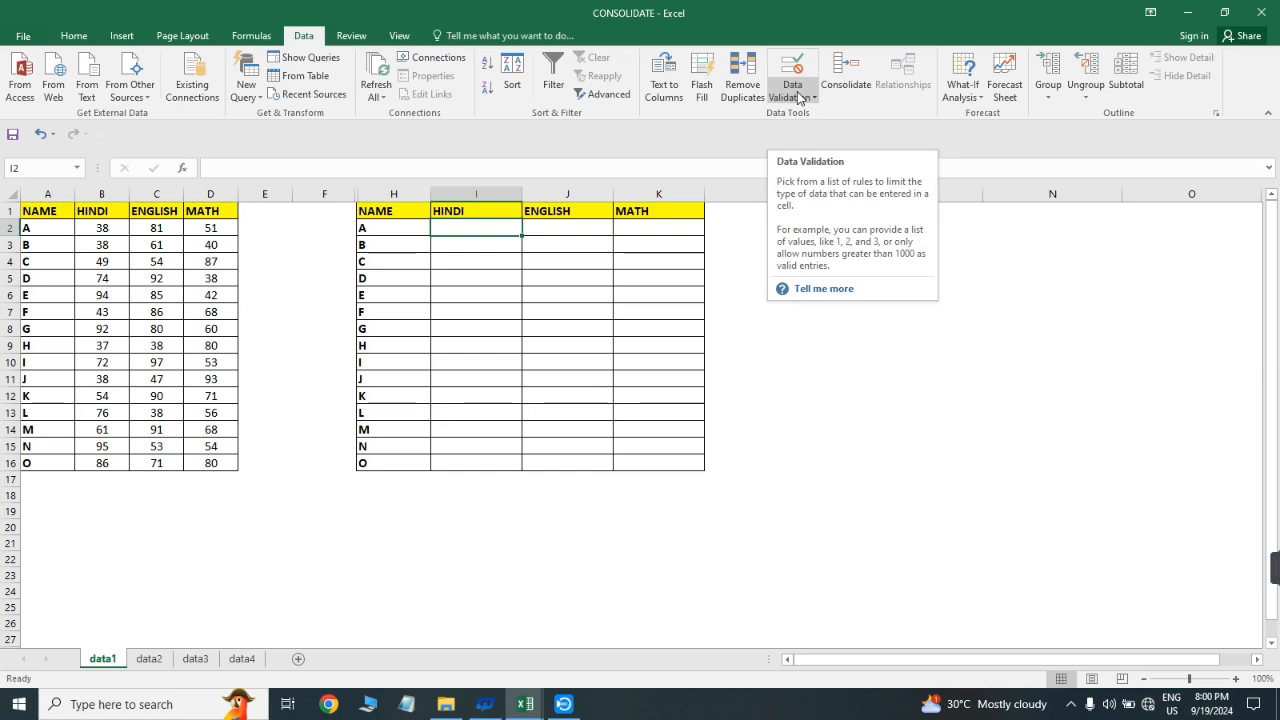
click(843, 82)
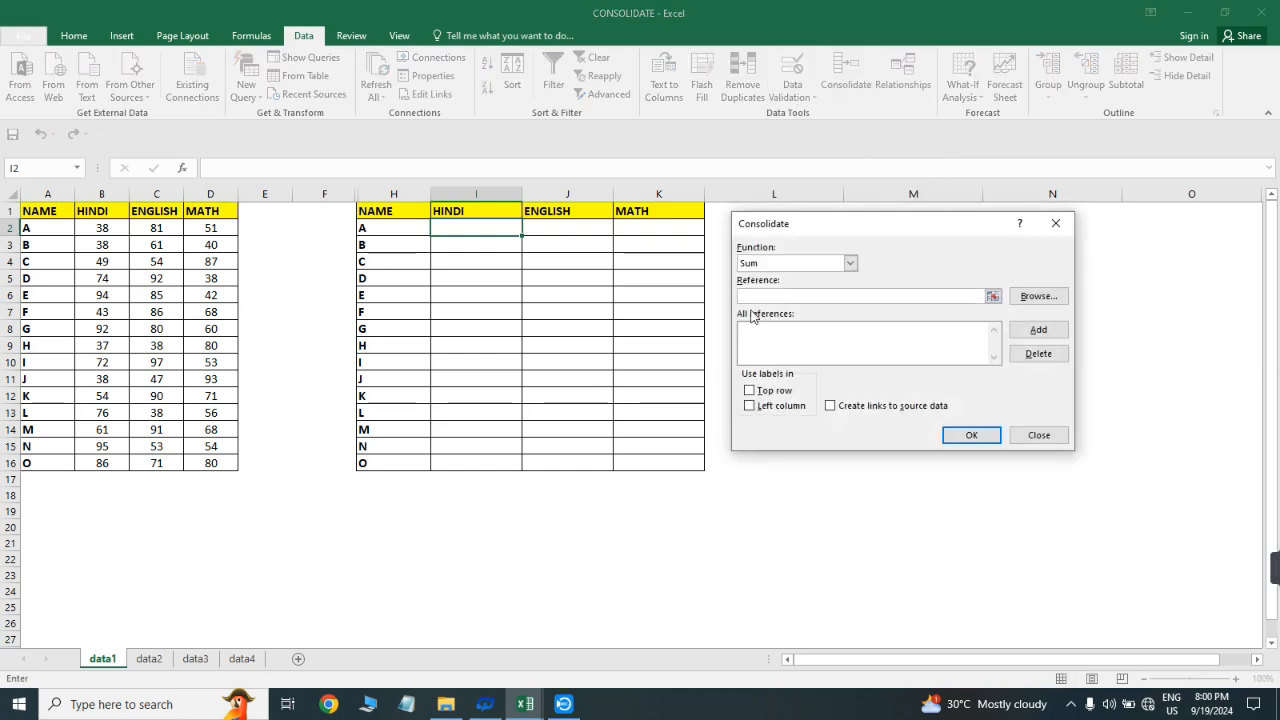
click(773, 264)
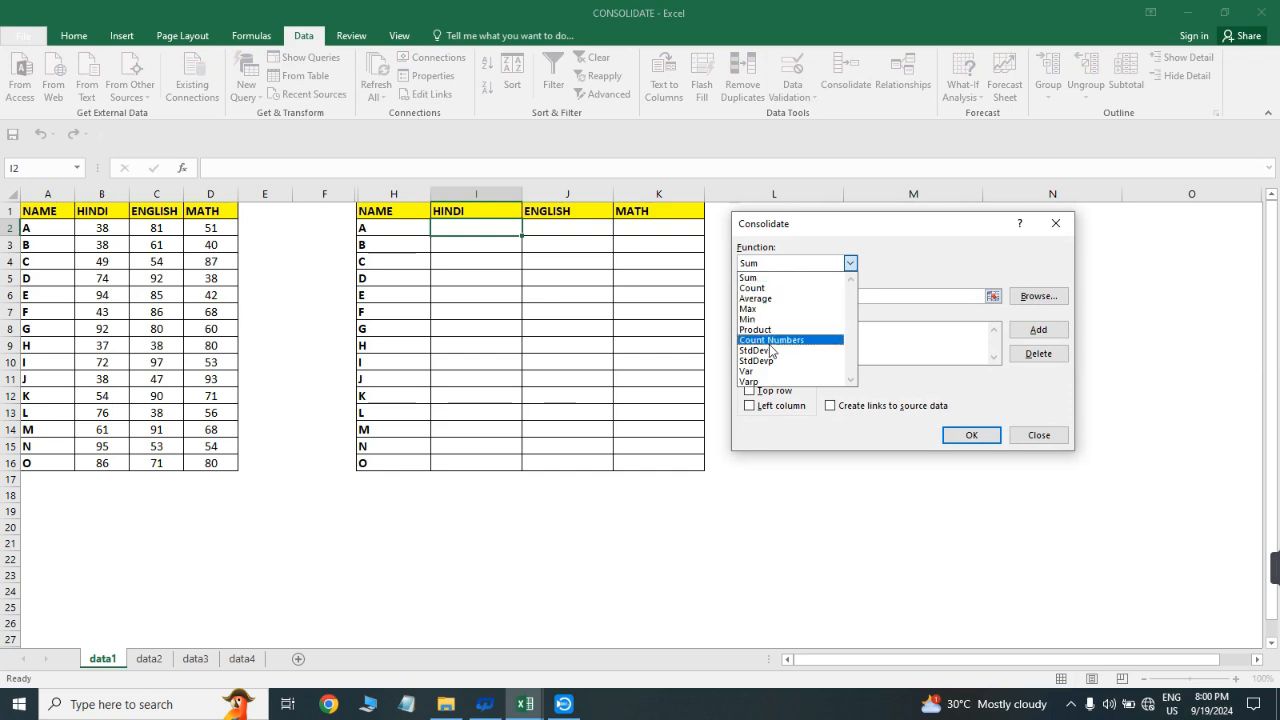
click(768, 264)
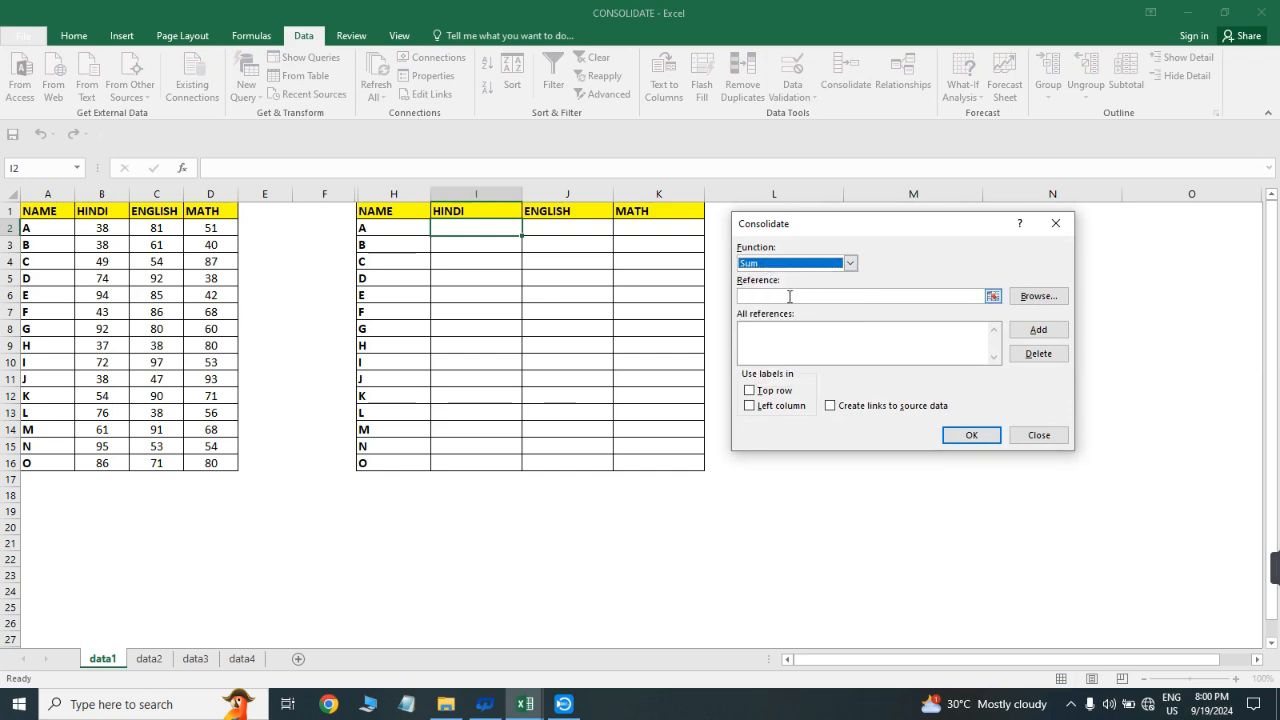
Add the data1 marks range $B$2:$D$16 to the consolidation references
click(789, 296)
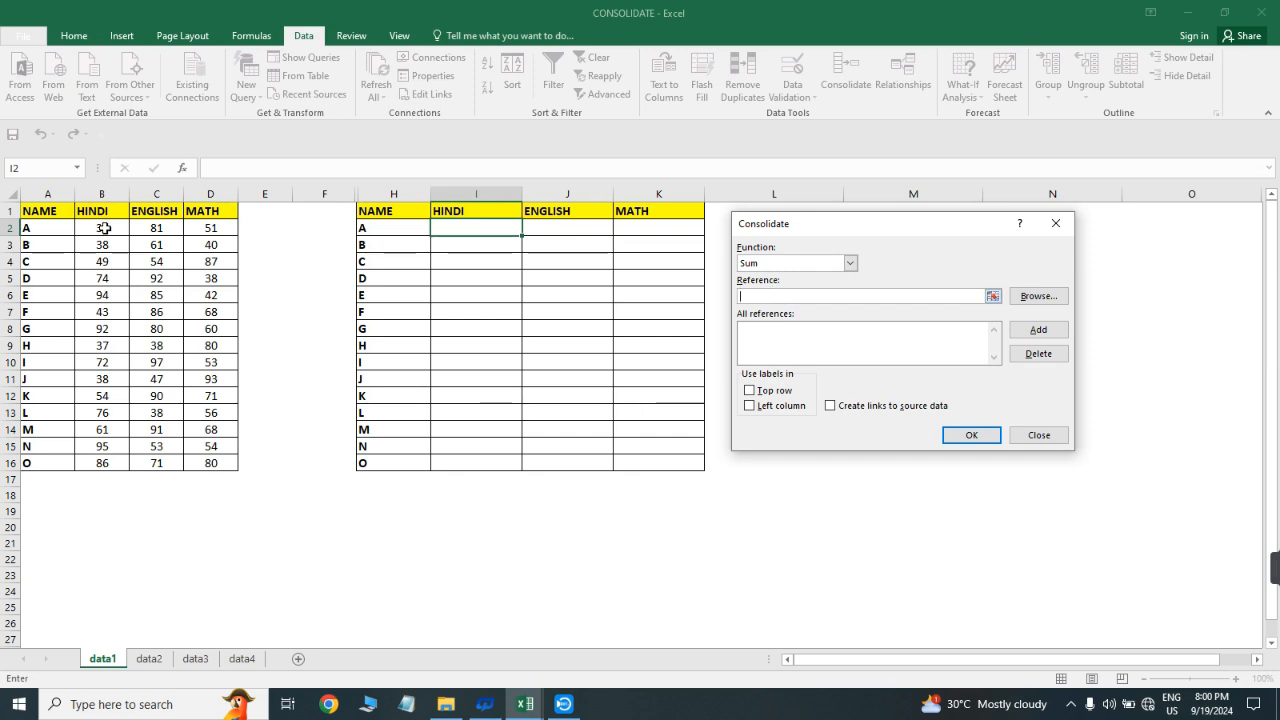
drag(104, 228, 210, 445)
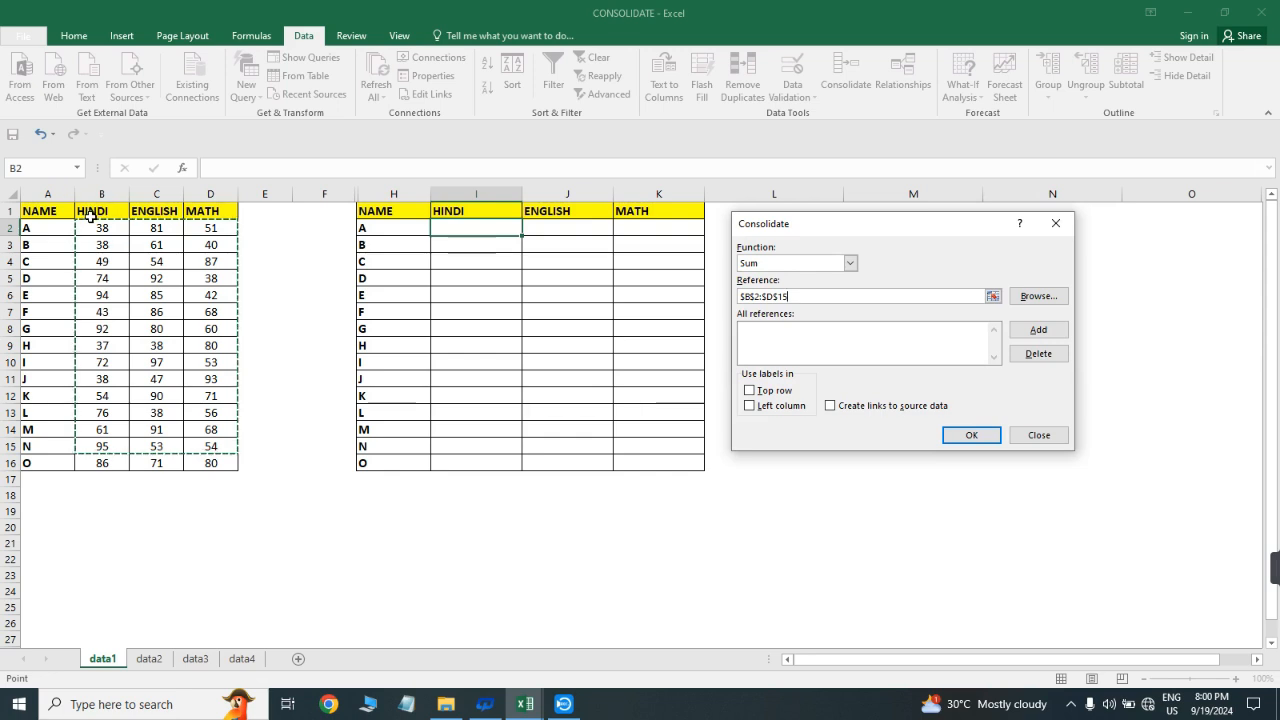
drag(101, 228, 204, 467)
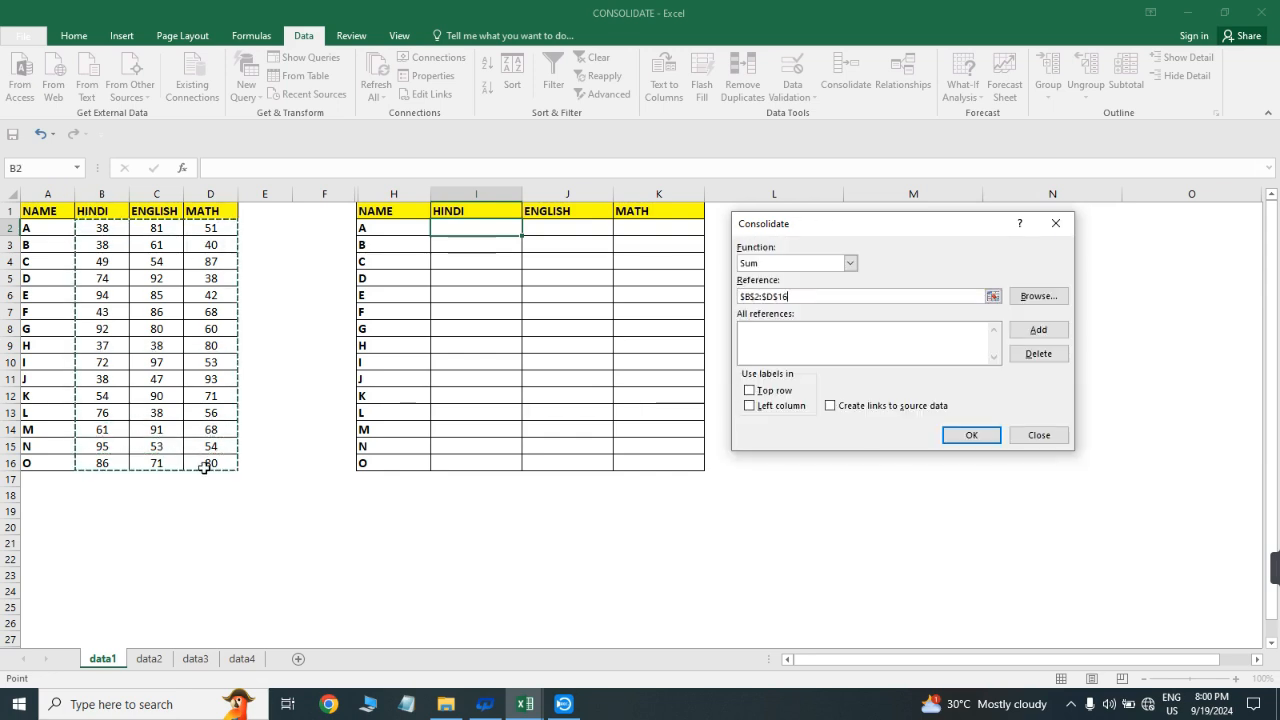
click(1038, 331)
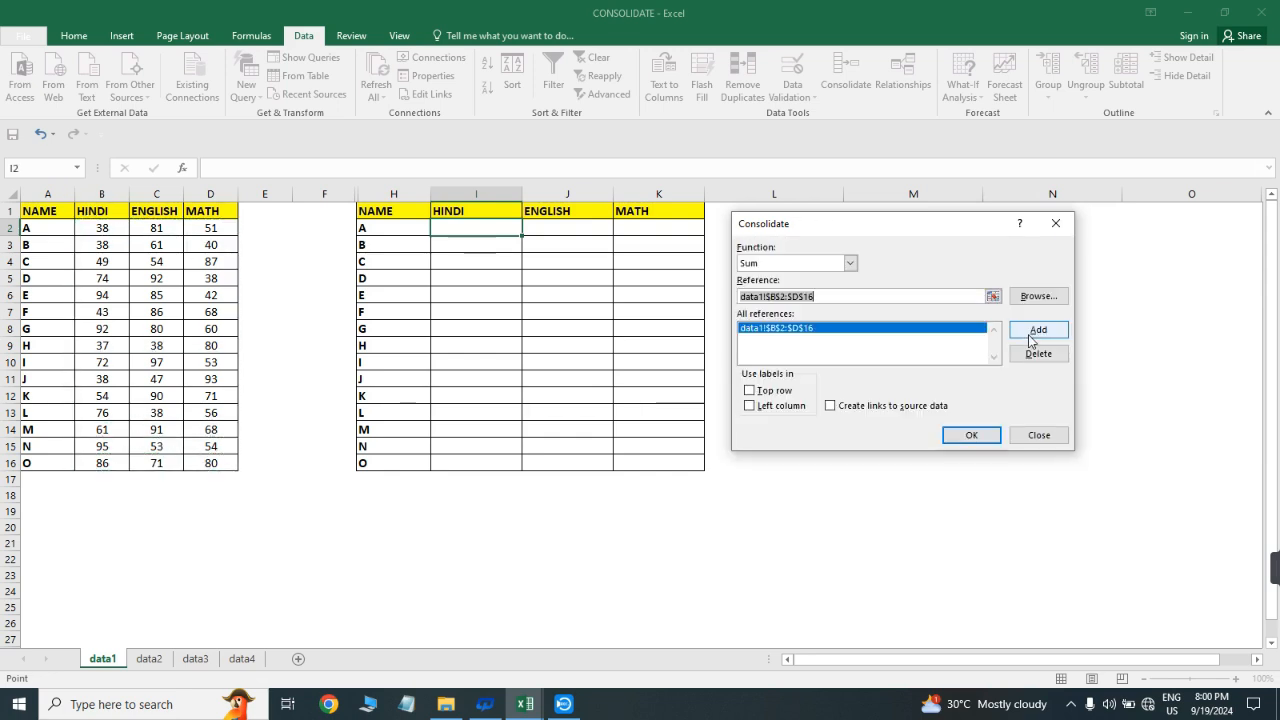
Add the marks ranges $B$2:$D$16 from data2 and data3 to the consolidation references
click(149, 659)
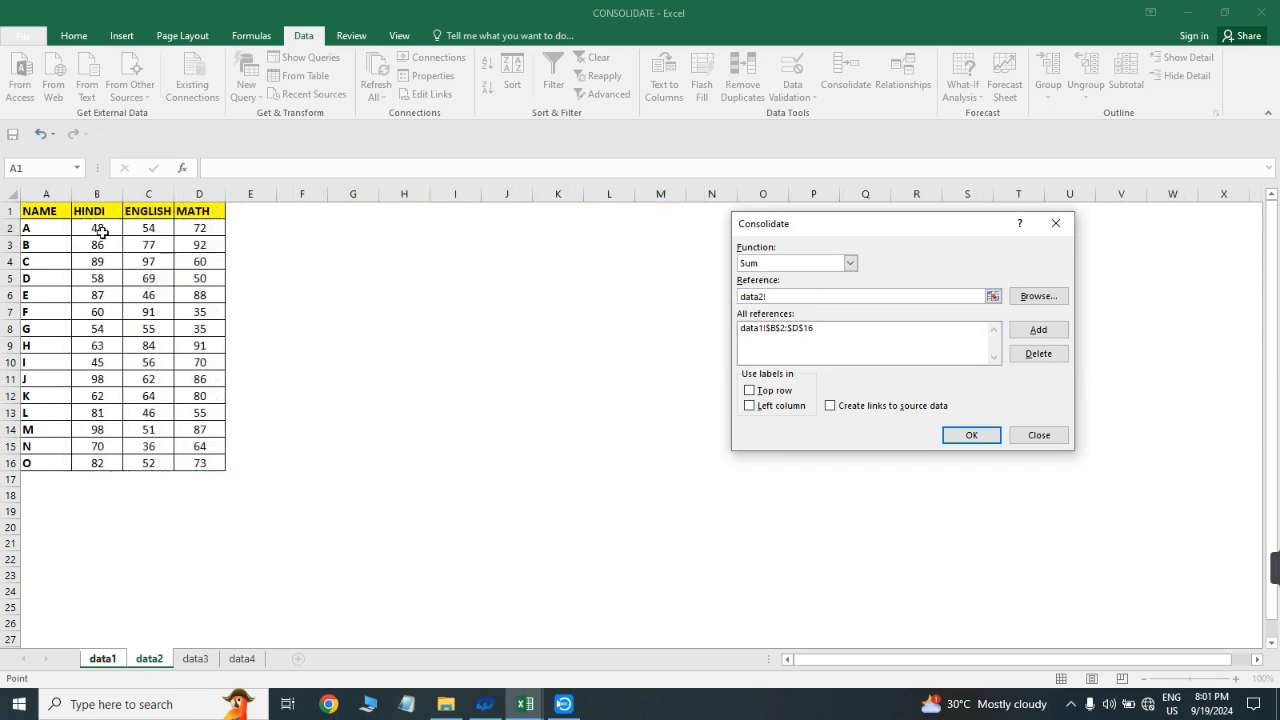
drag(101, 229, 217, 463)
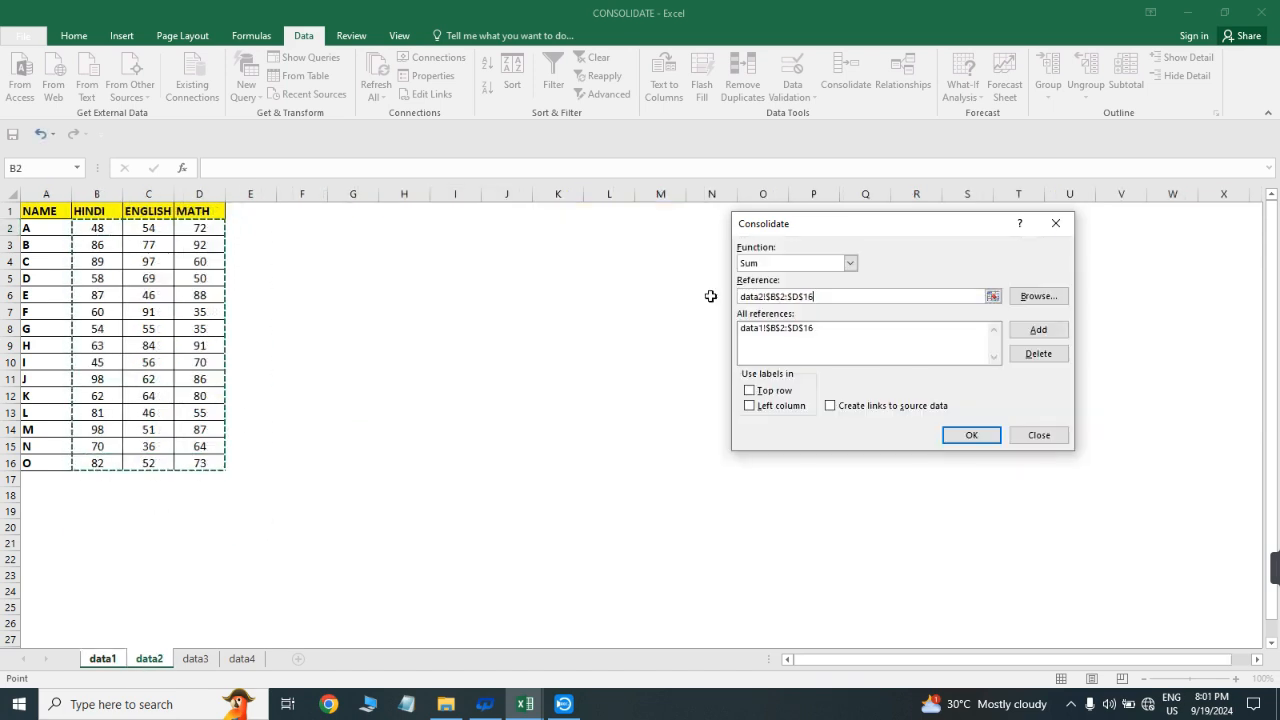
click(1038, 331)
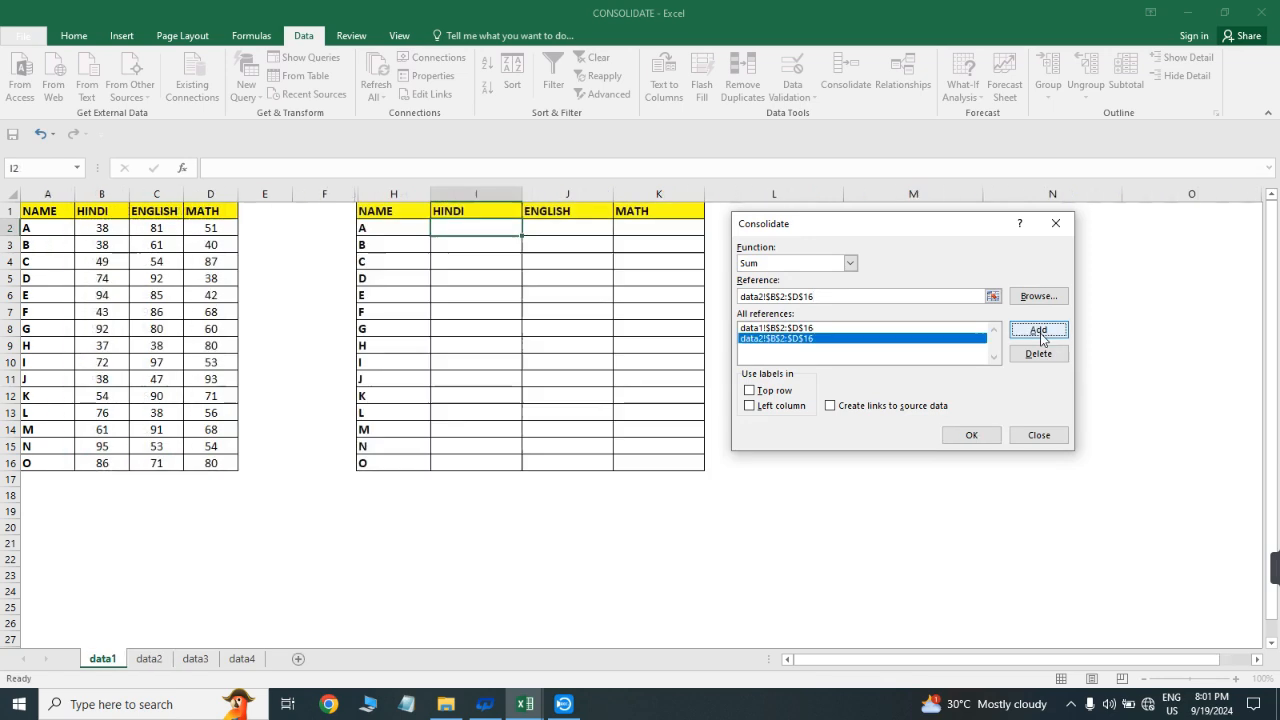
click(196, 657)
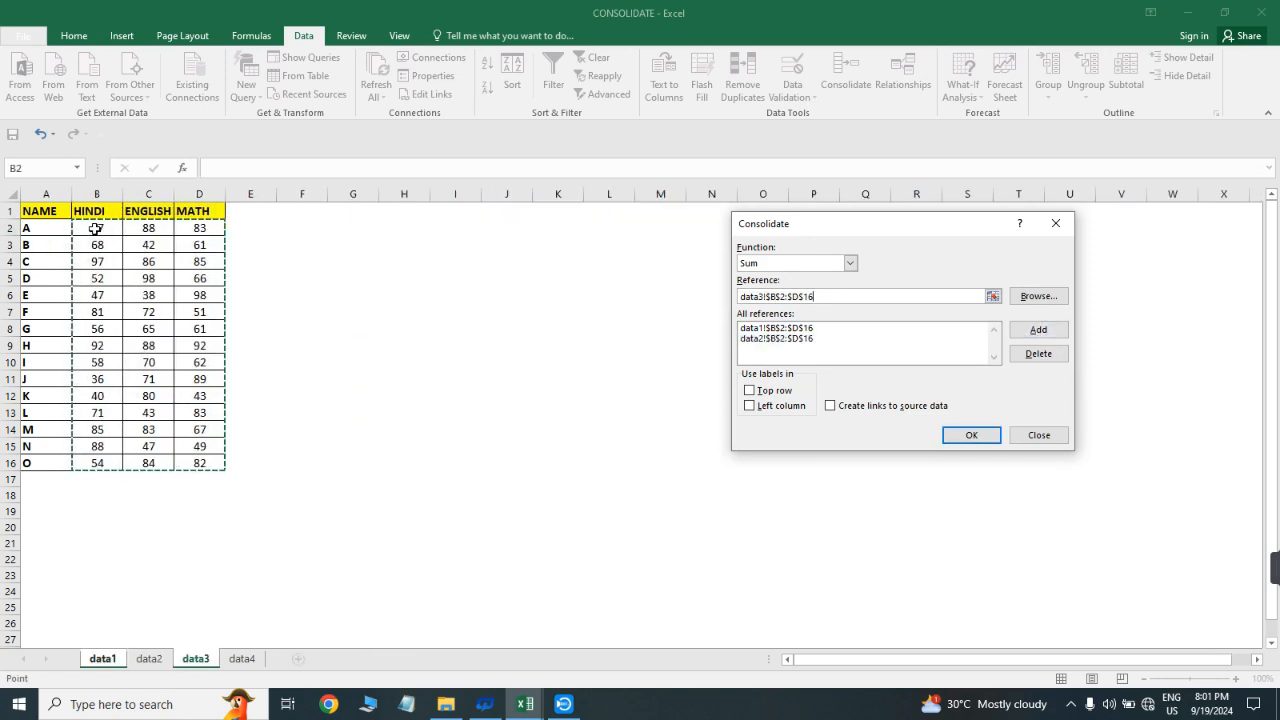
drag(96, 229, 206, 463)
click(1038, 330)
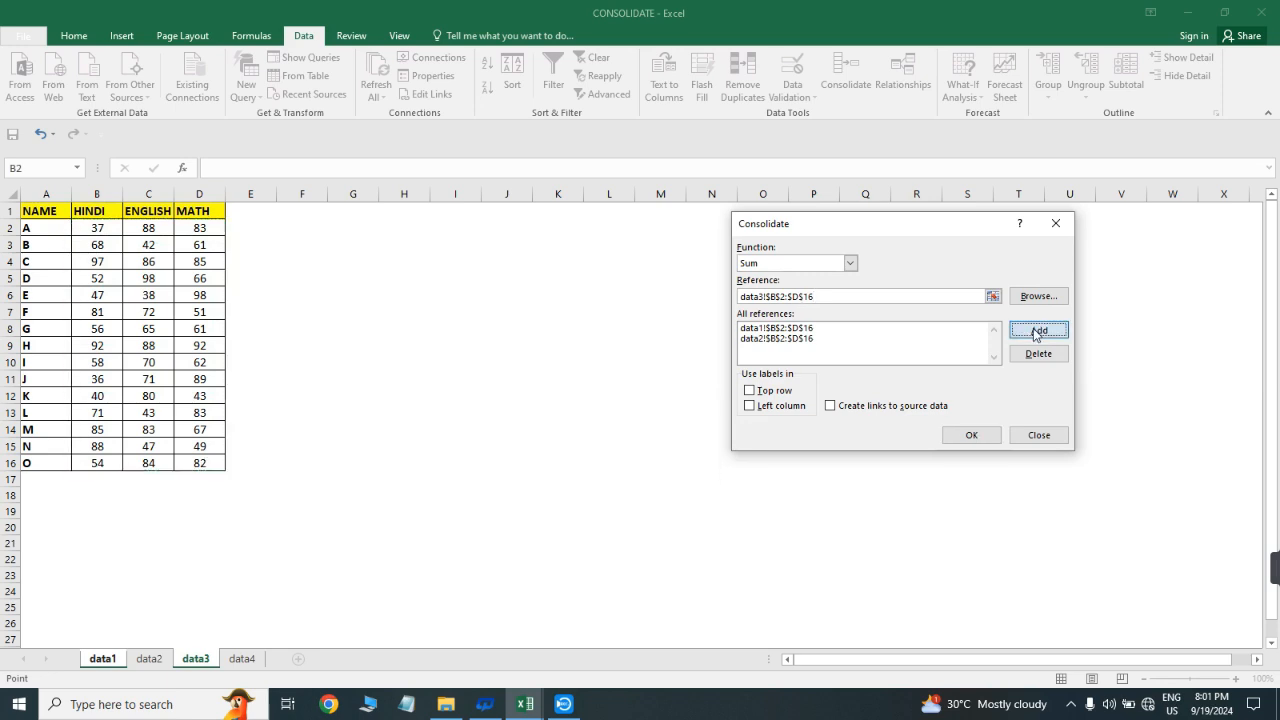
Add the data4 marks range $B$2:$D$16 to the consolidation references and run the consolidation into the summary table
click(240, 659)
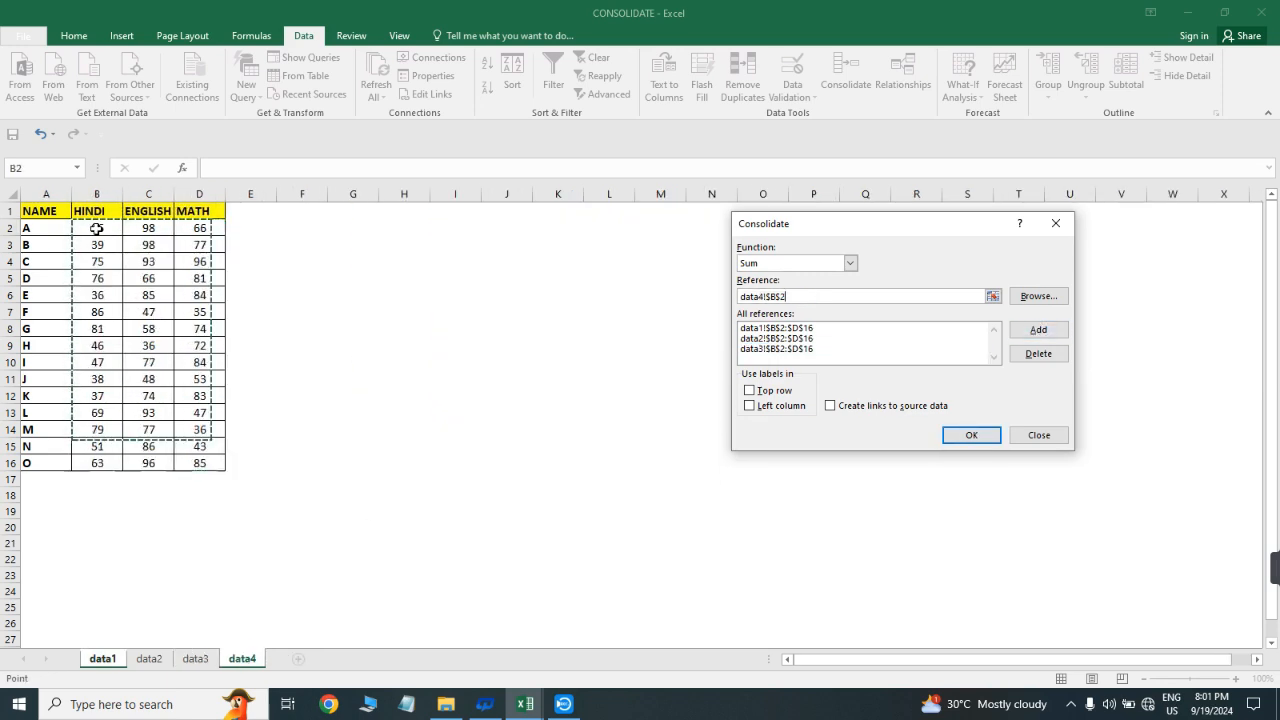
drag(96, 229, 224, 456)
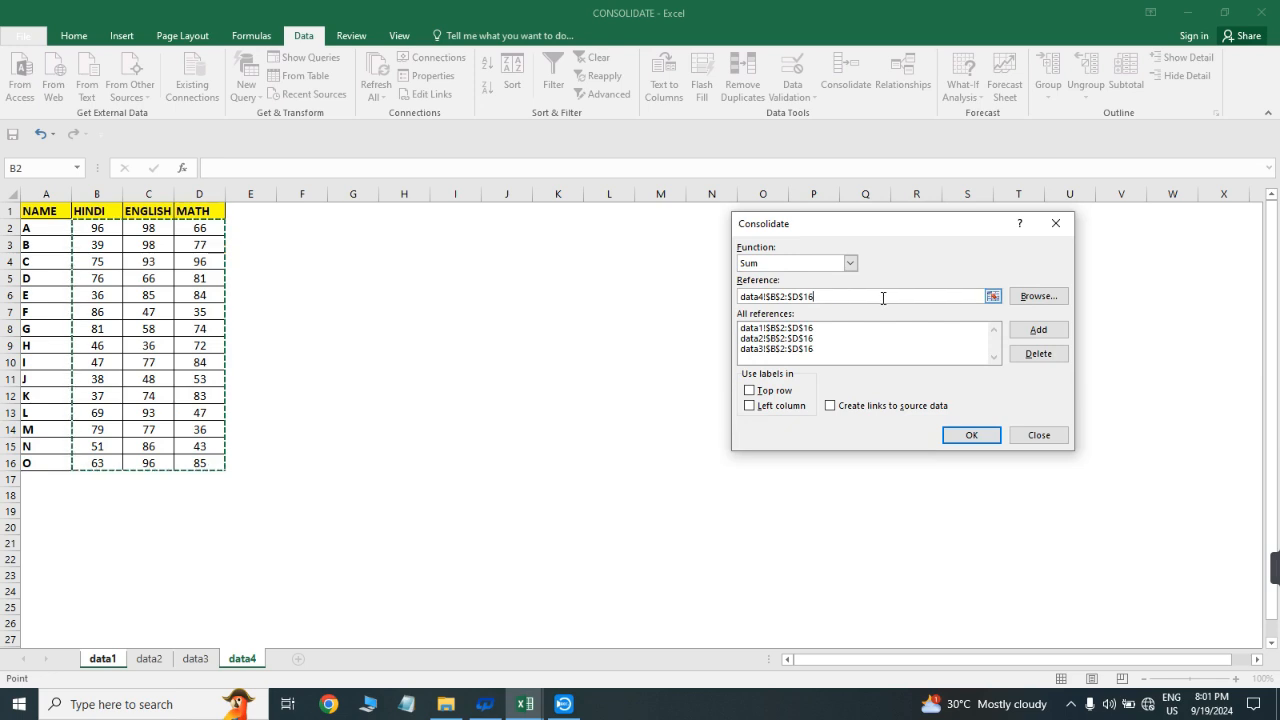
click(1038, 330)
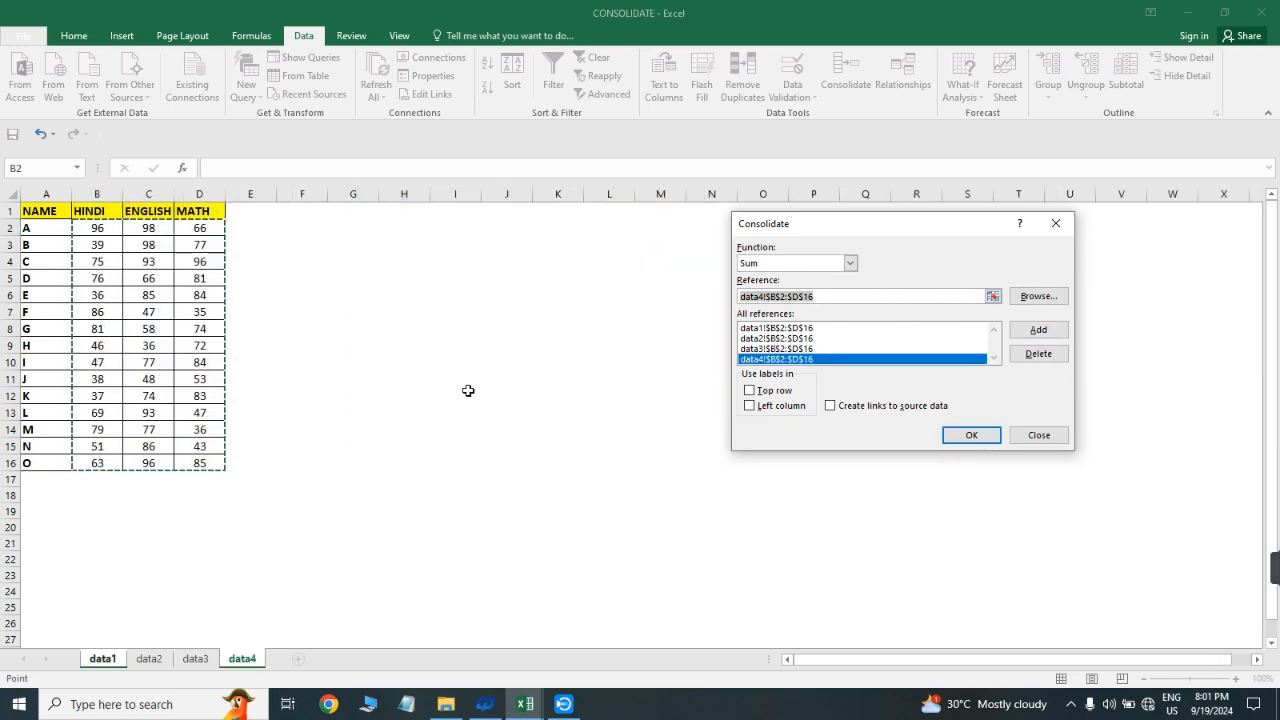
click(977, 436)
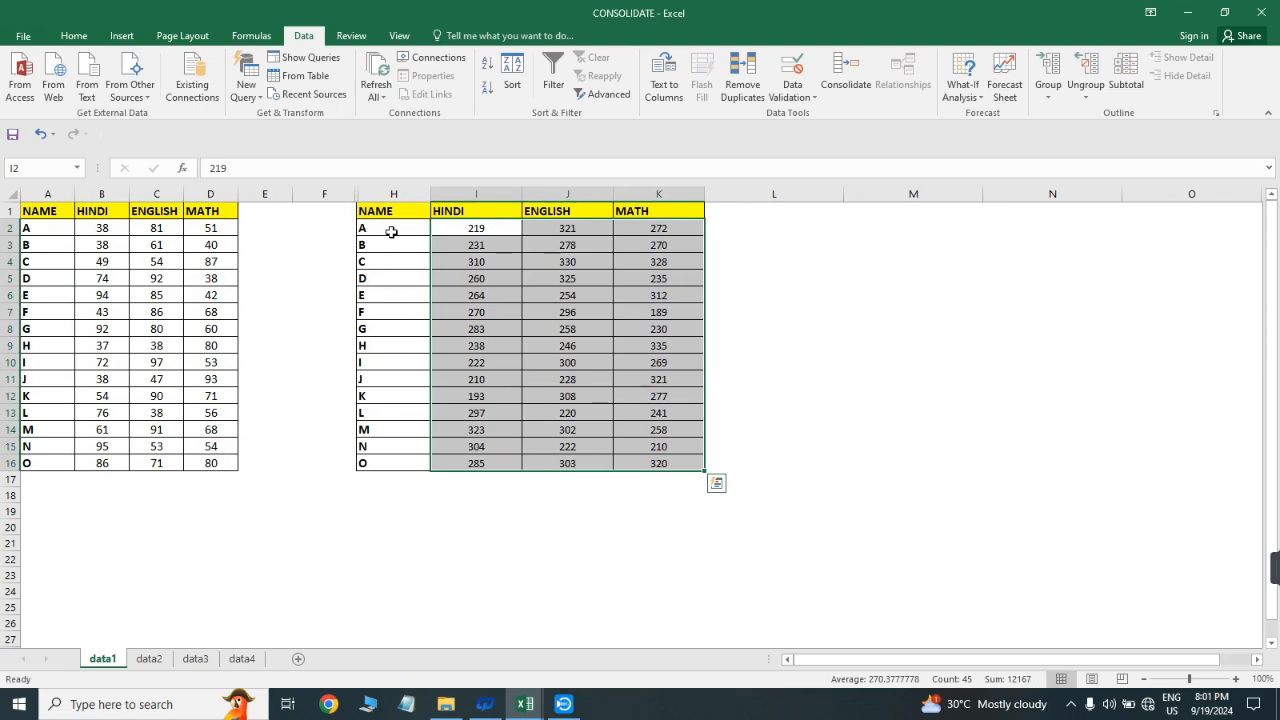
Review the consolidated HINDI, ENGLISH and MATH results for the students in the data1 summary table
click(391, 232)
click(460, 230)
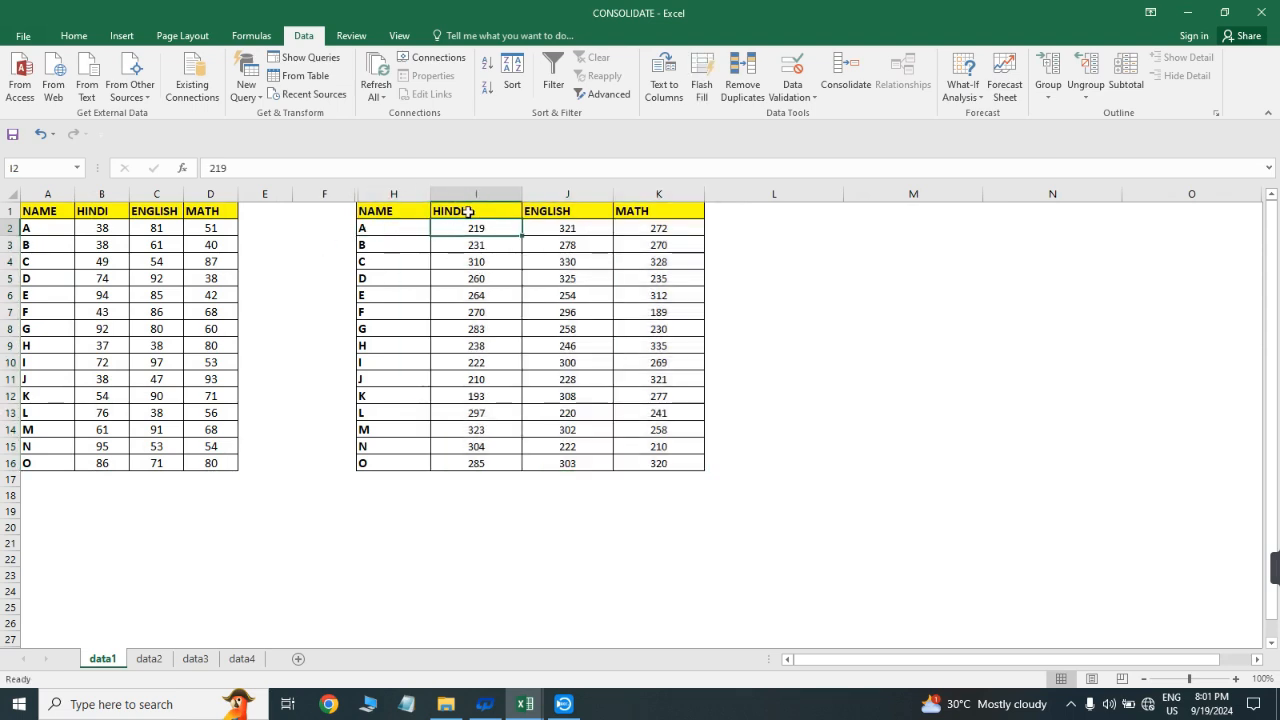
drag(474, 238, 502, 450)
click(679, 231)
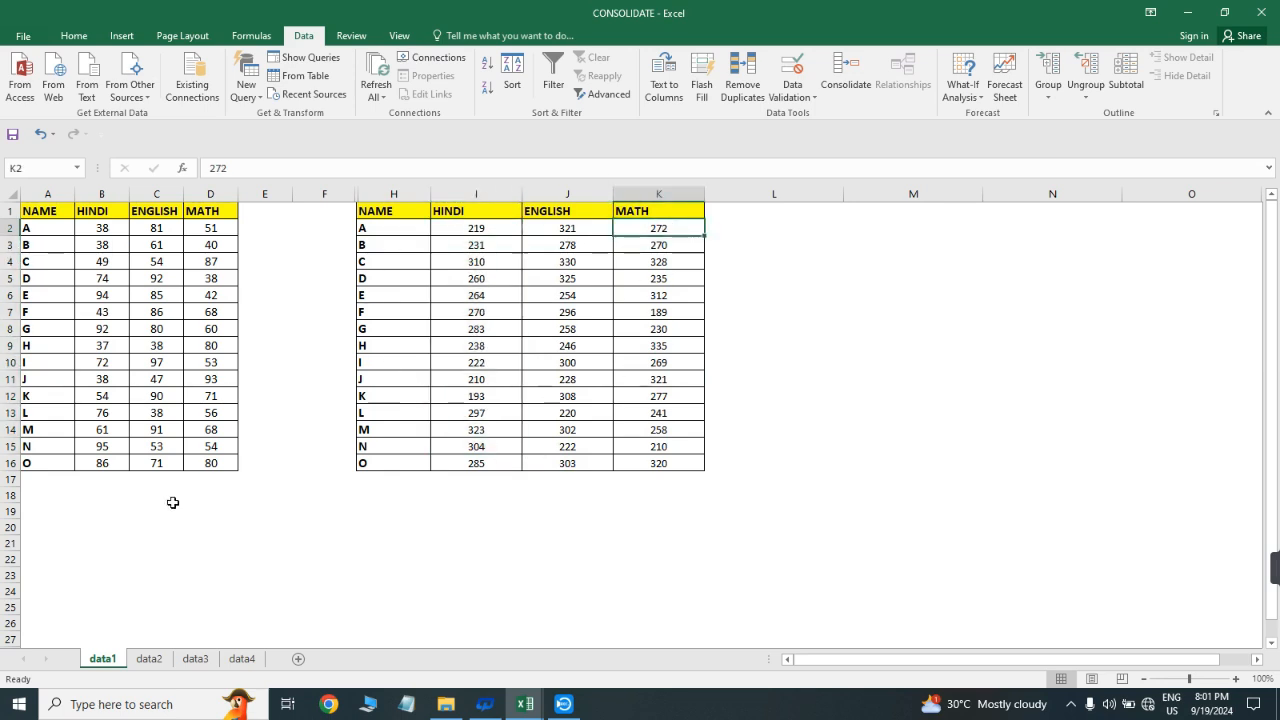
click(391, 254)
drag(408, 211, 686, 478)
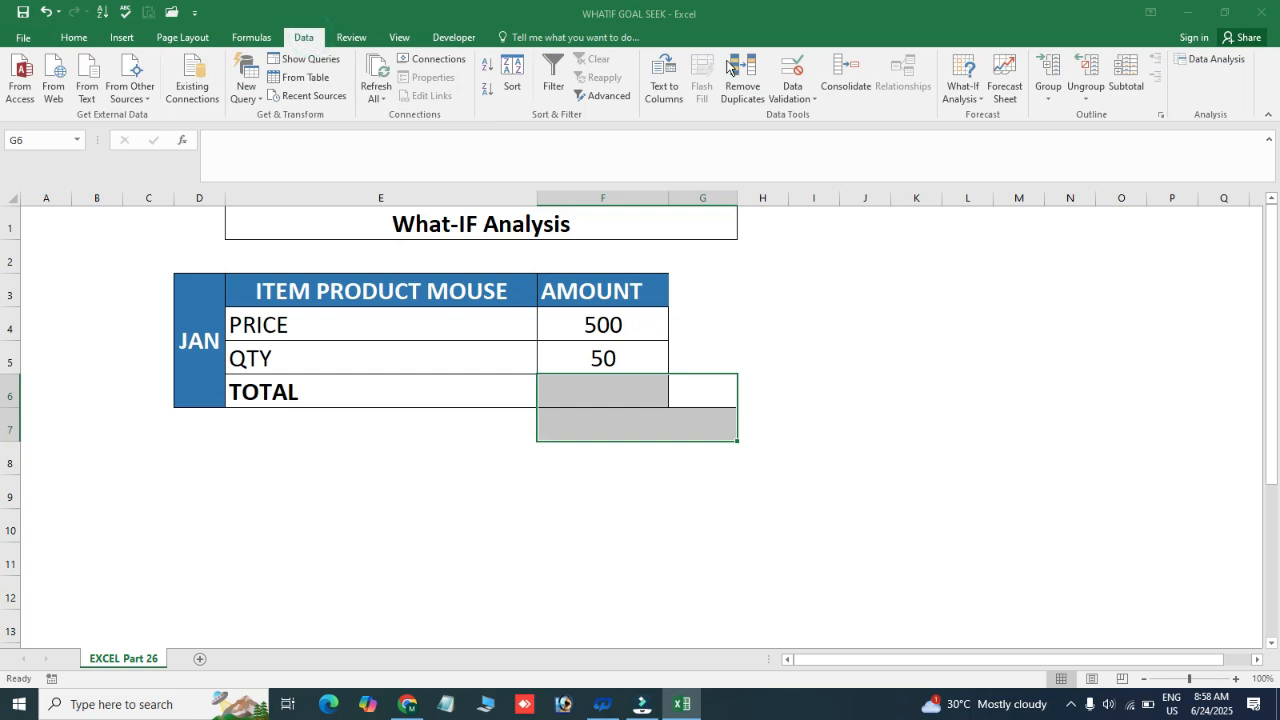
click(808, 259)
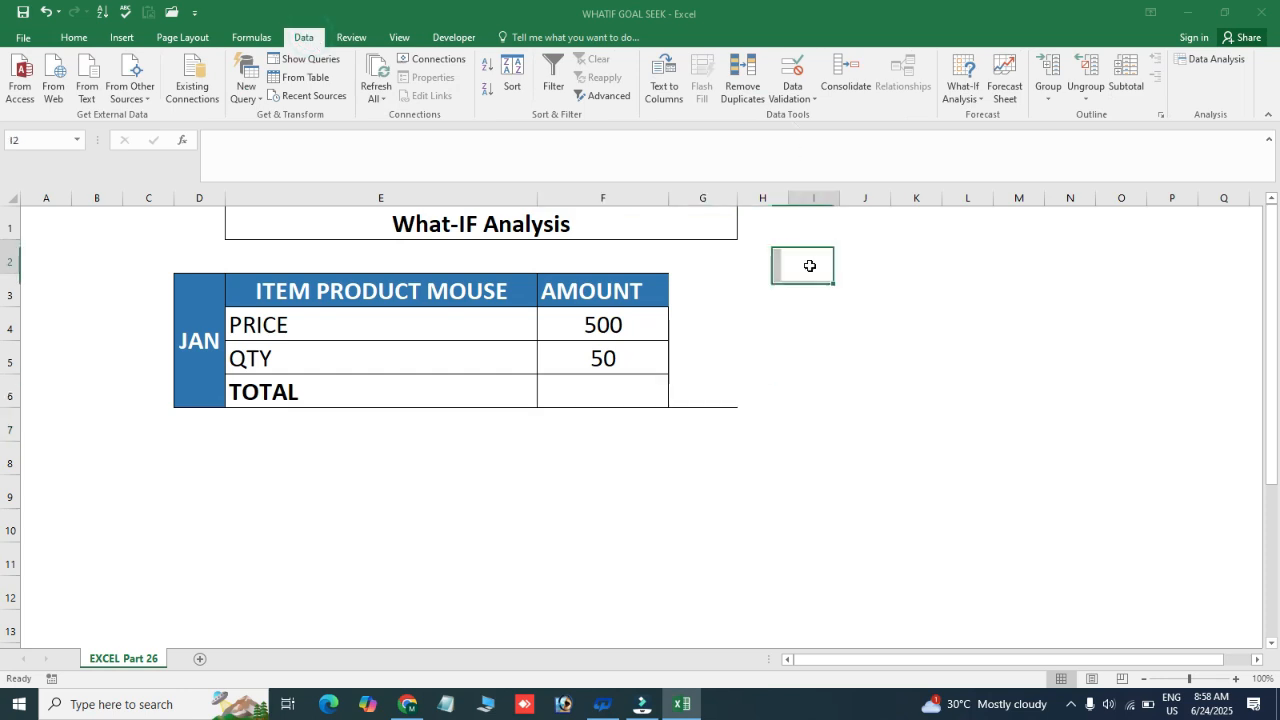
click(975, 100)
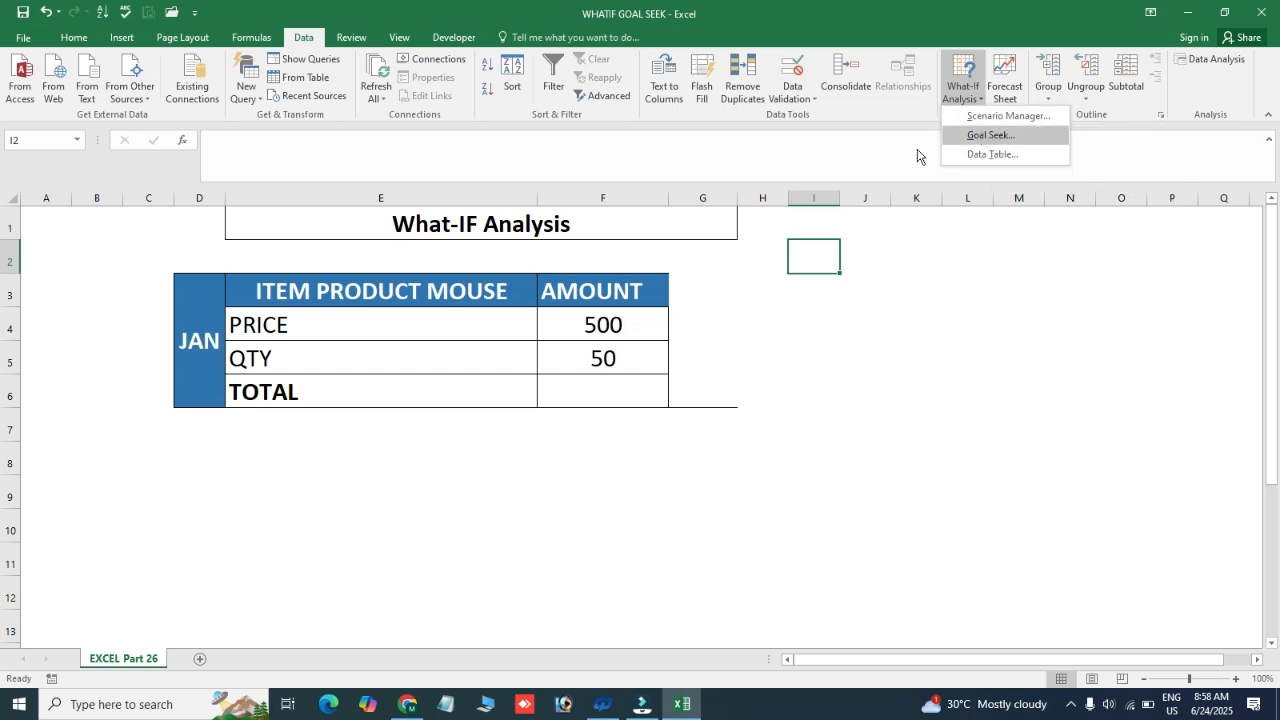
click(714, 309)
Examine the ITEM PRODUCT MOUSE table, comparing the PRICE and QTY labels with their amounts in F4 and F5
click(654, 313)
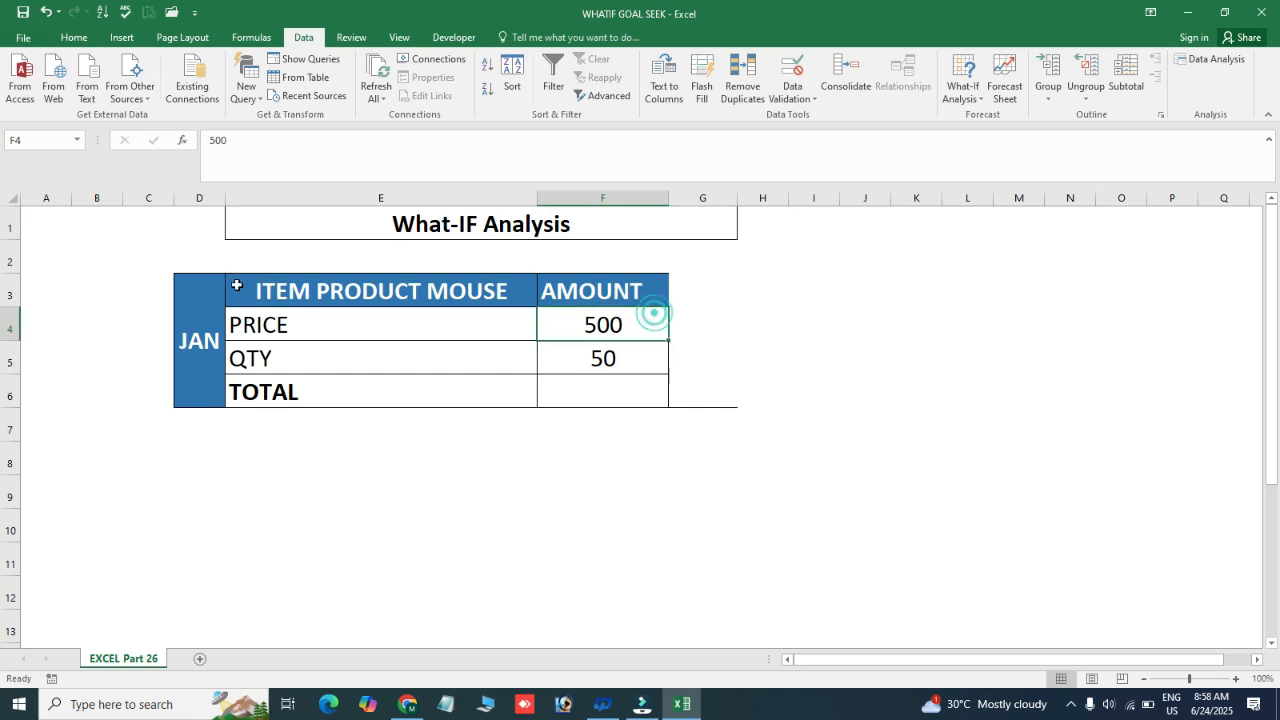
click(352, 289)
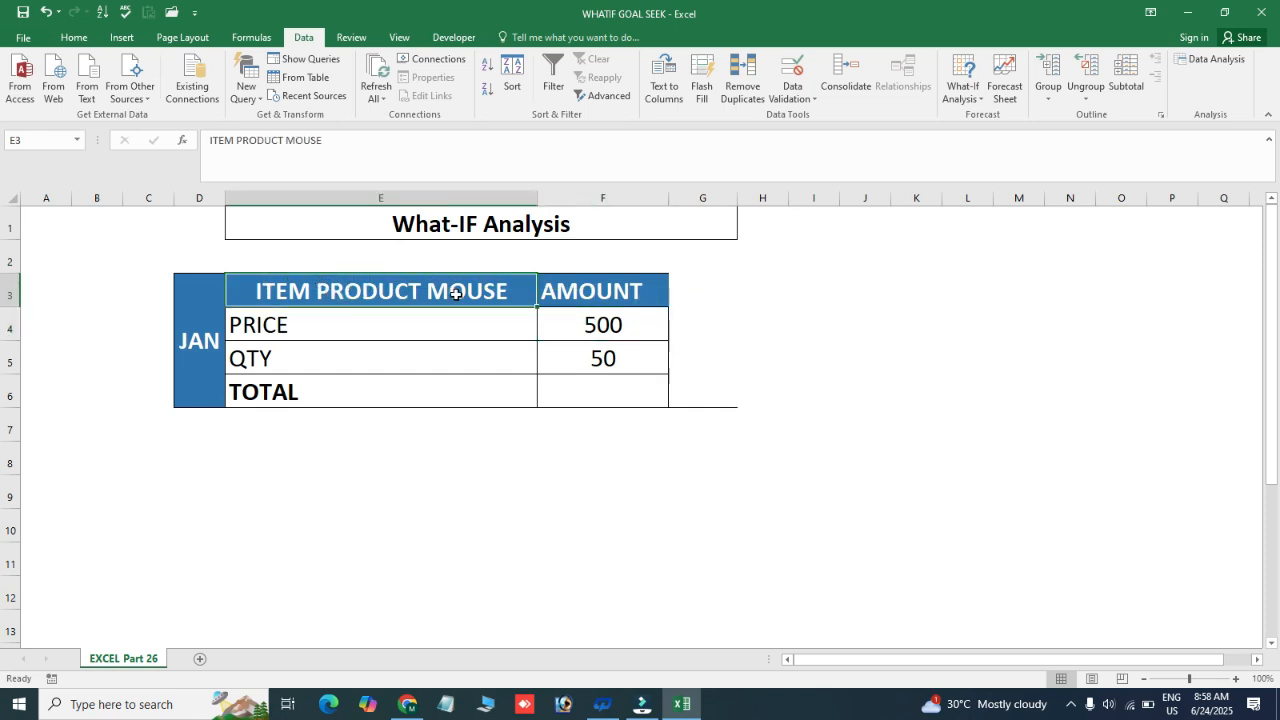
click(297, 323)
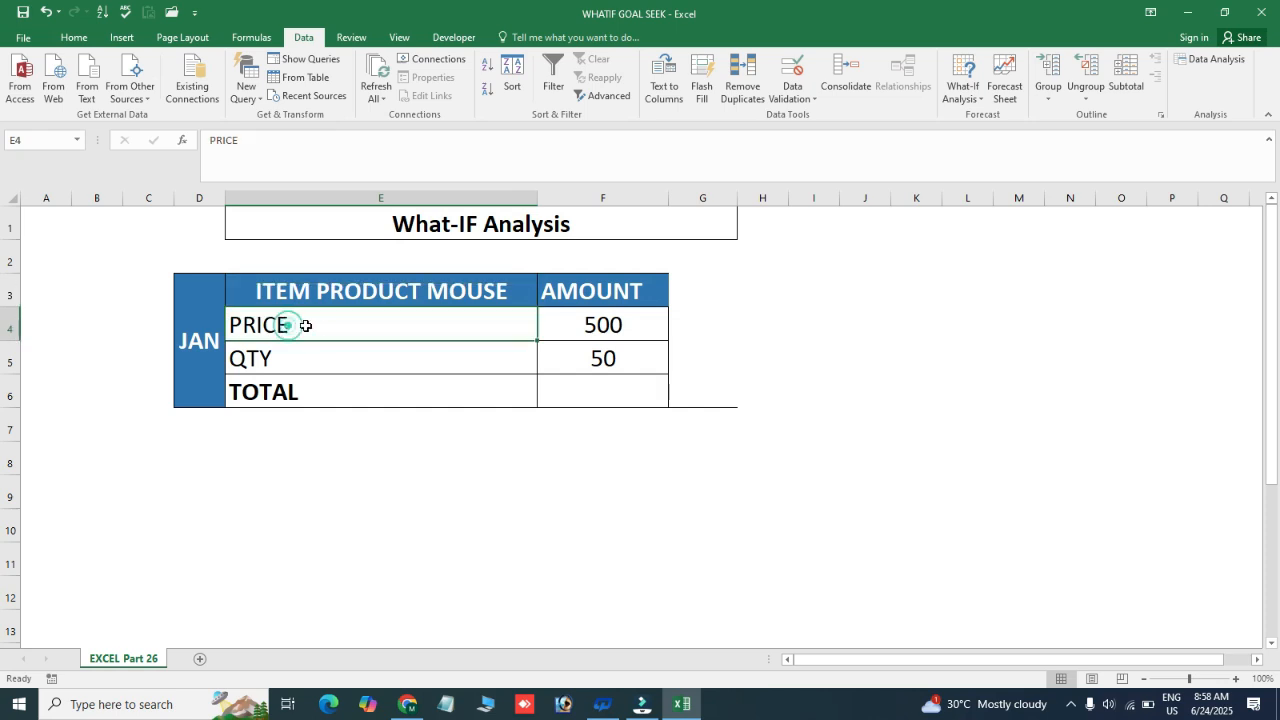
click(590, 324)
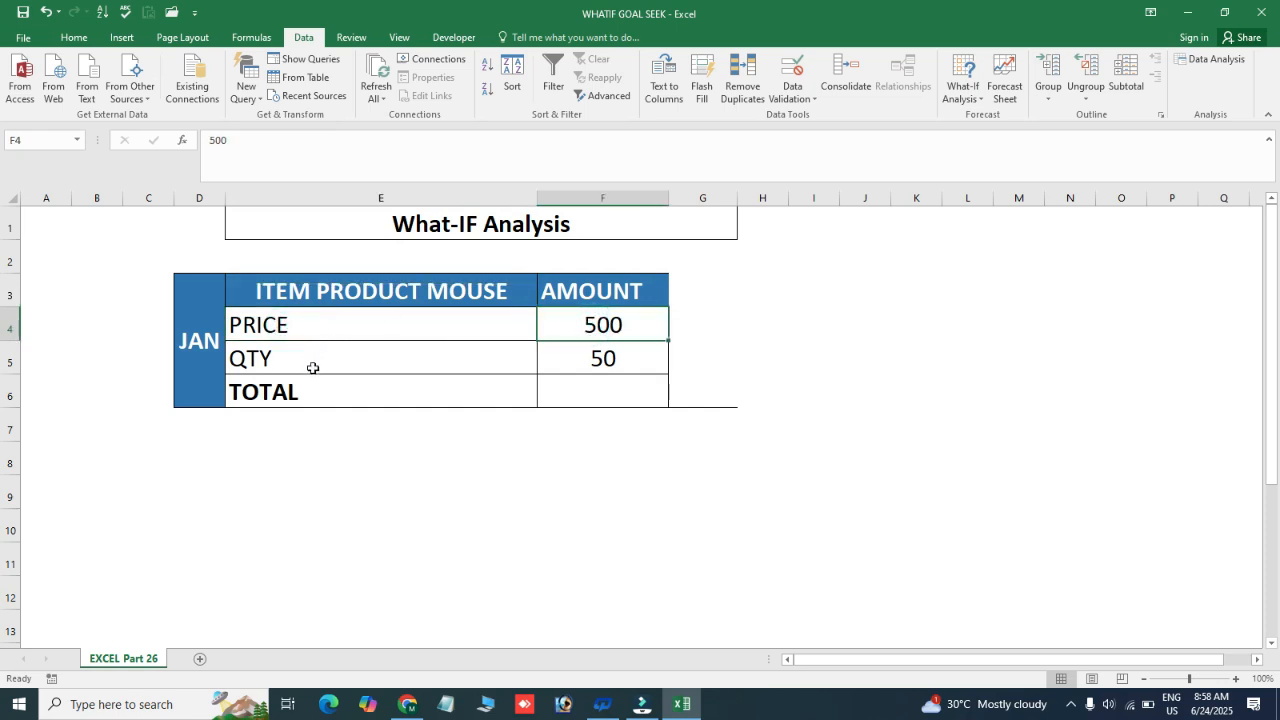
click(340, 352)
click(622, 357)
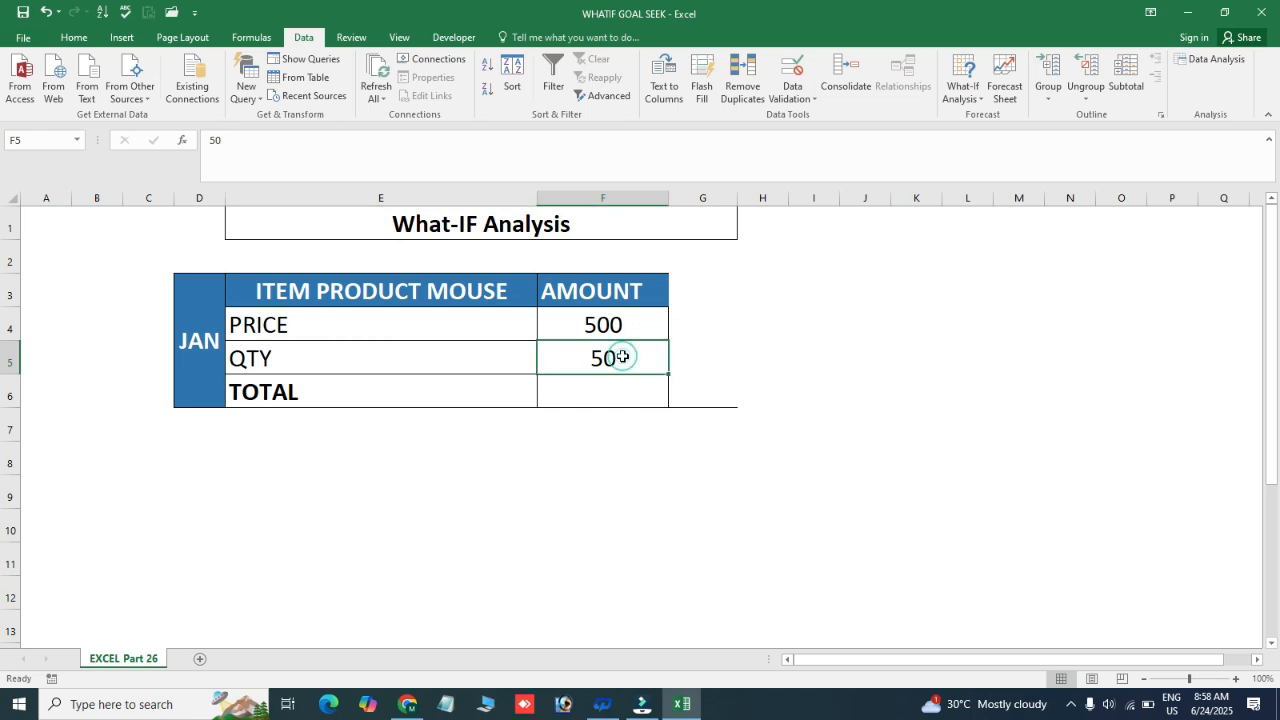
click(349, 319)
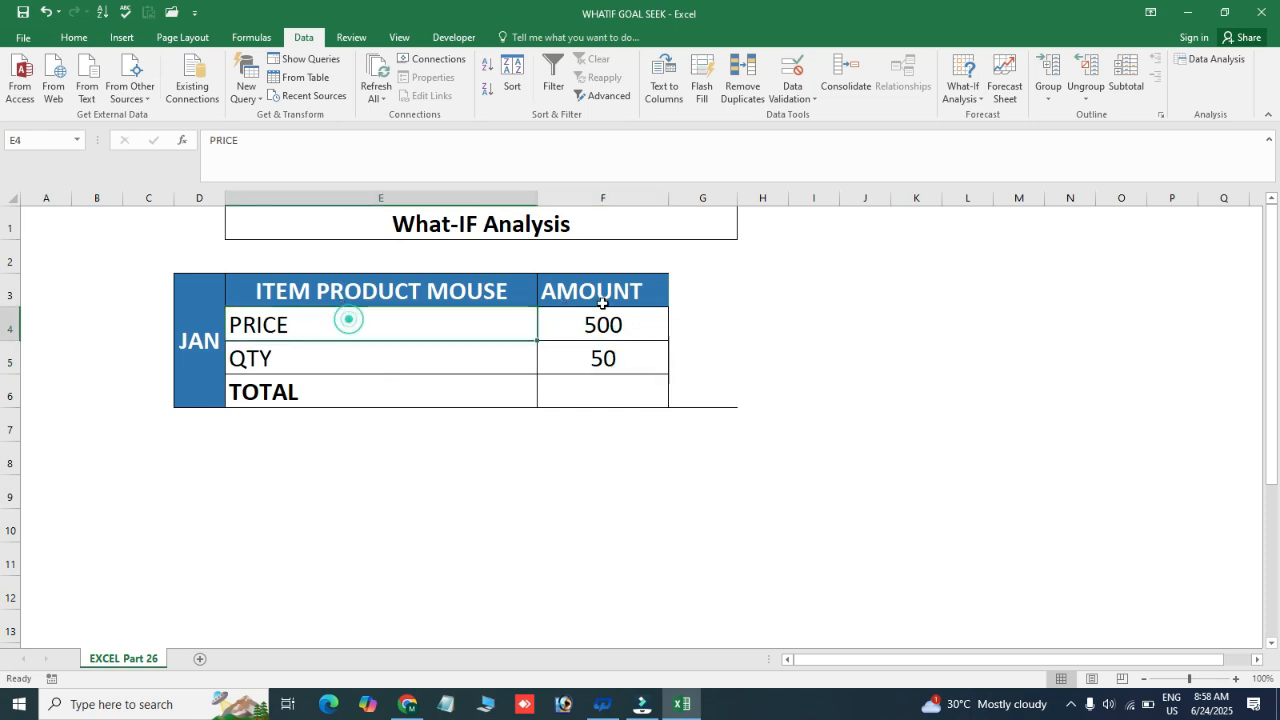
click(618, 324)
click(357, 367)
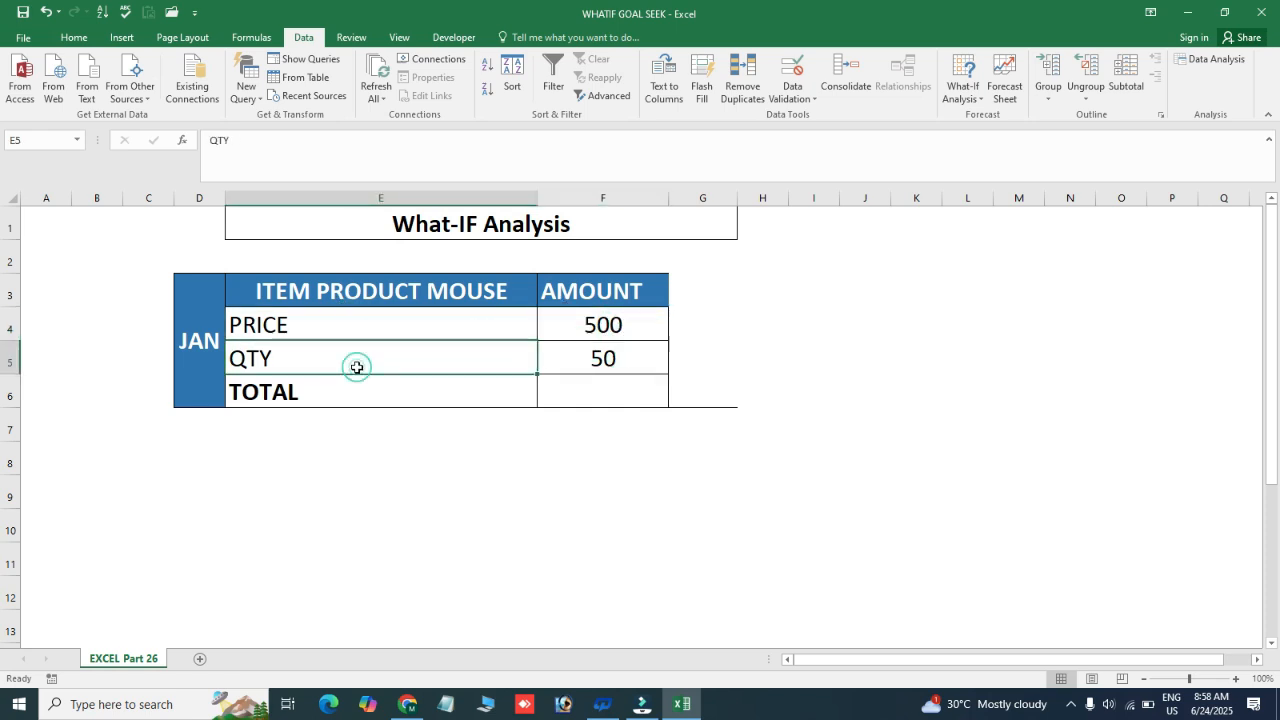
click(633, 356)
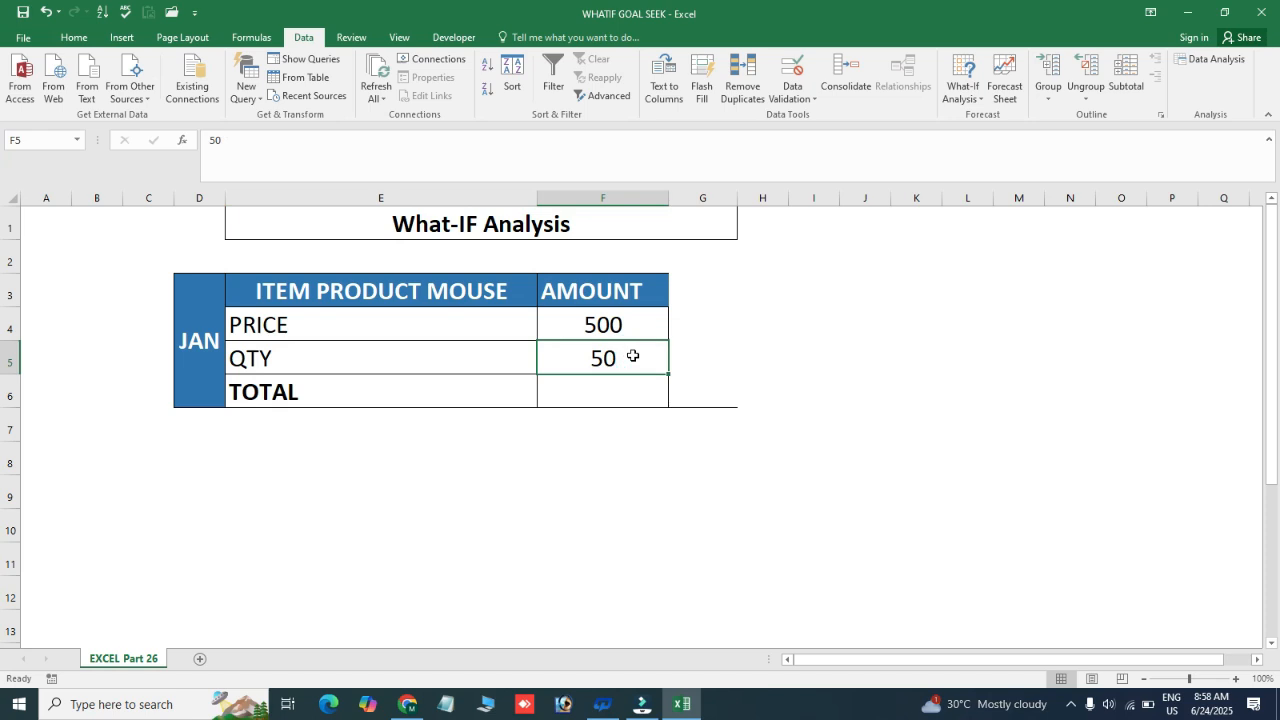
Calculate the TOTAL in cell F6 as price times quantity with the formula =F4*F5
click(579, 392)
click(579, 392)
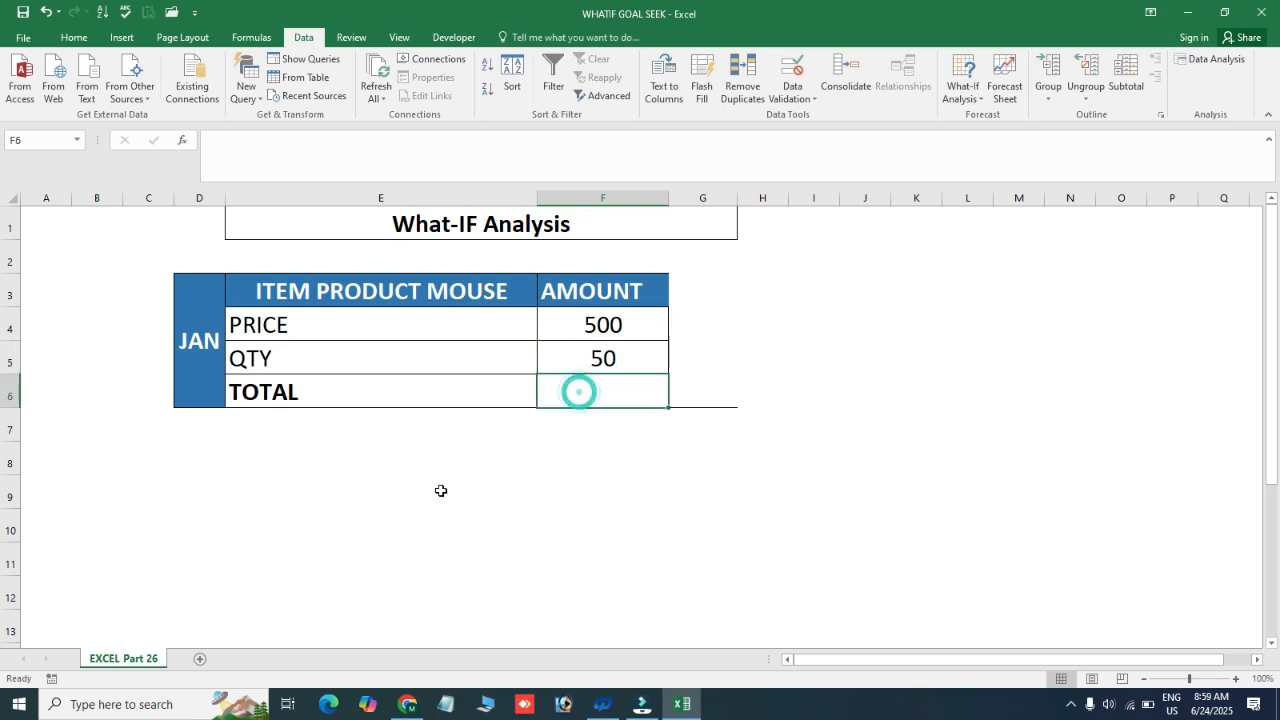
text(=)
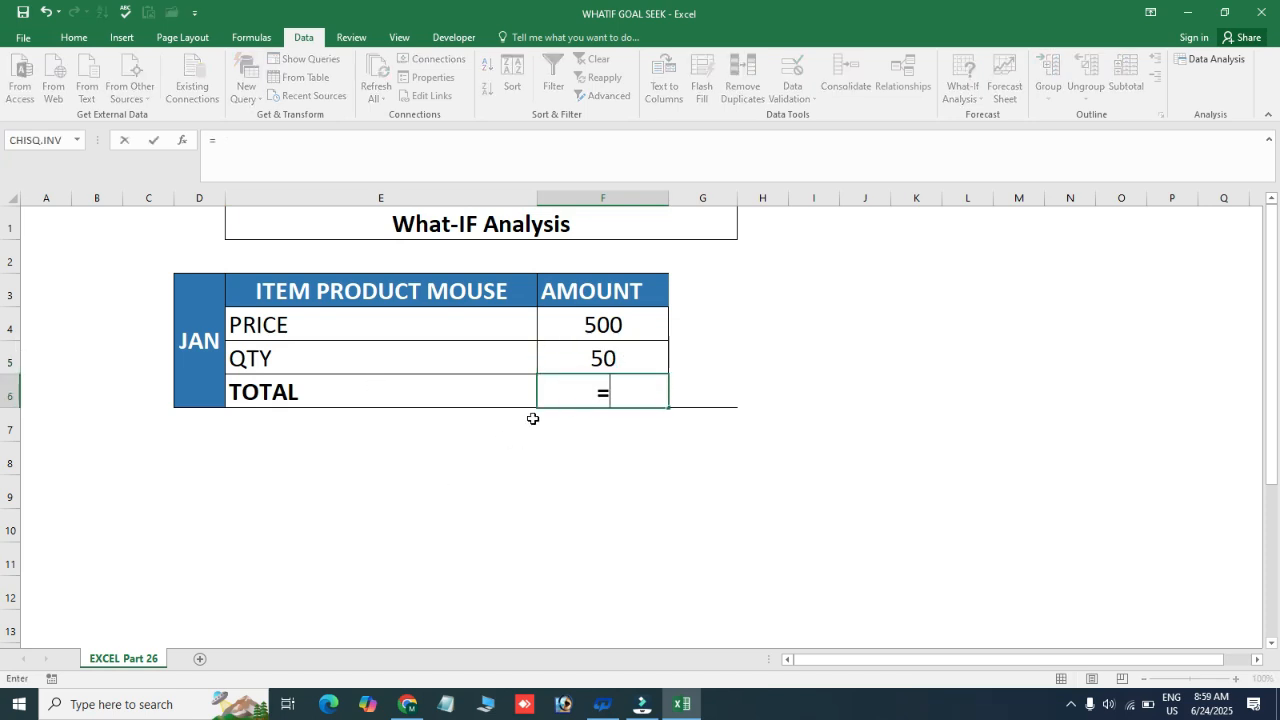
click(582, 322)
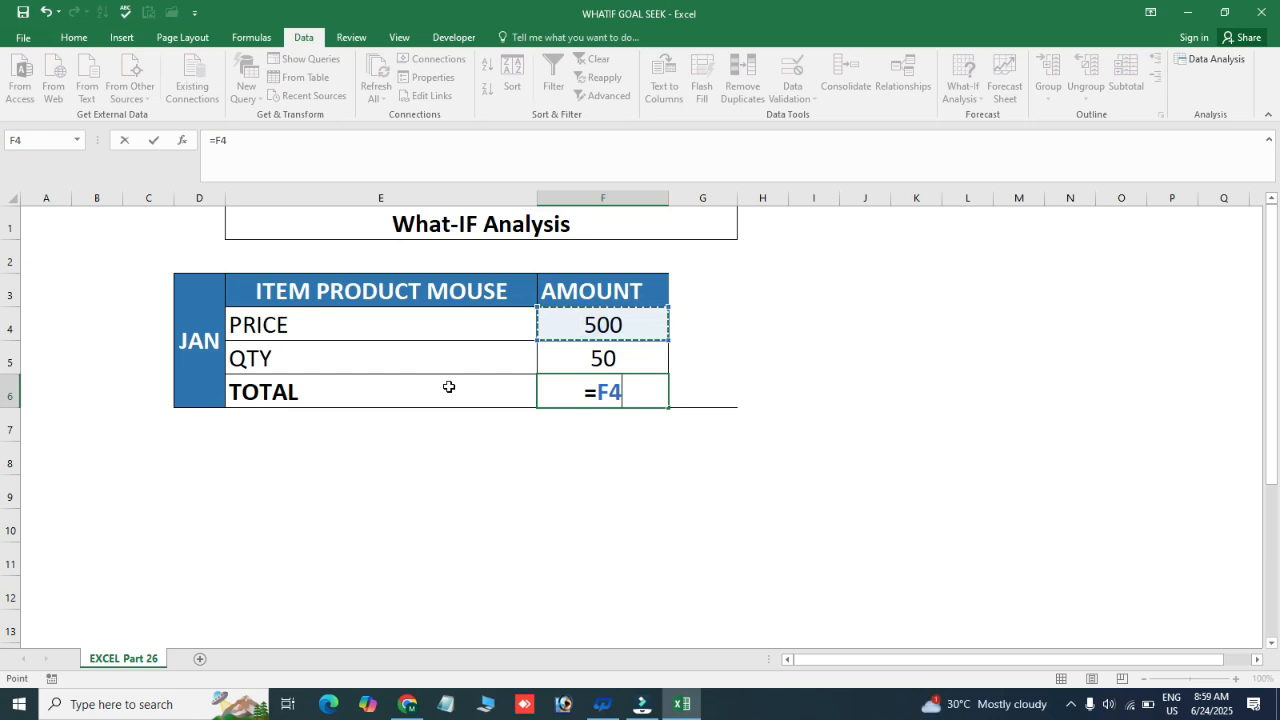
text(*)
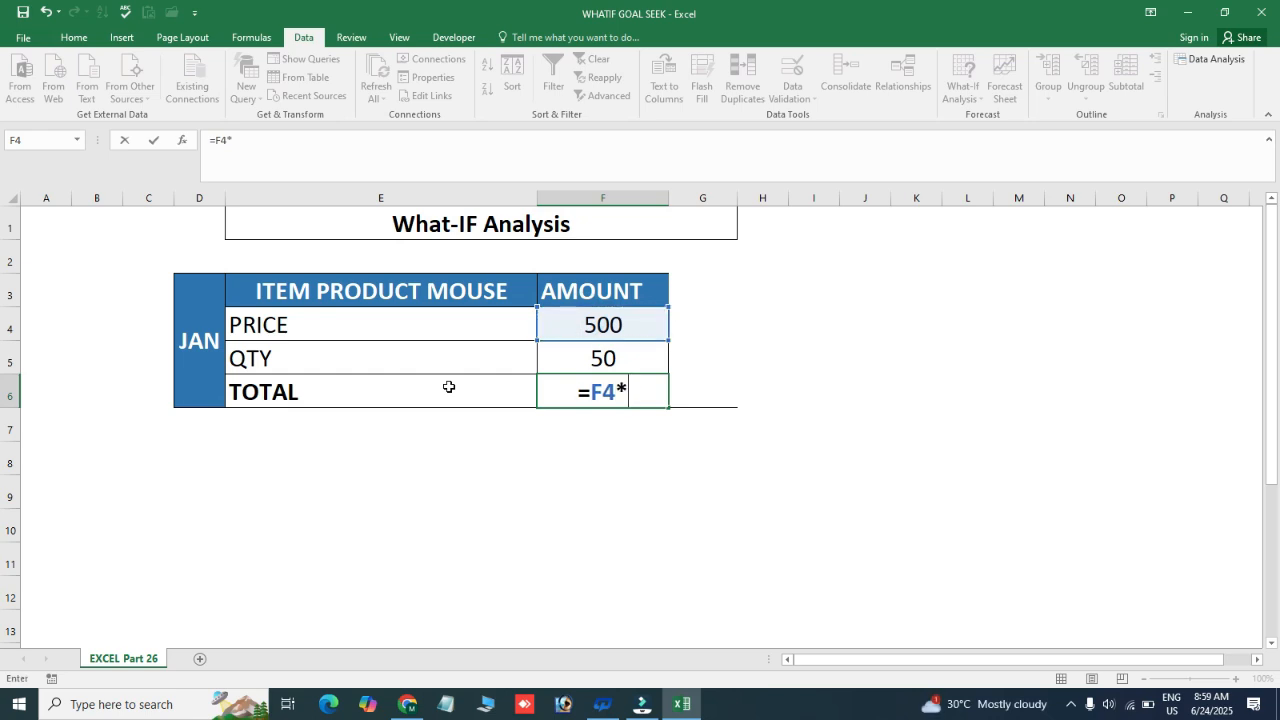
click(563, 345)
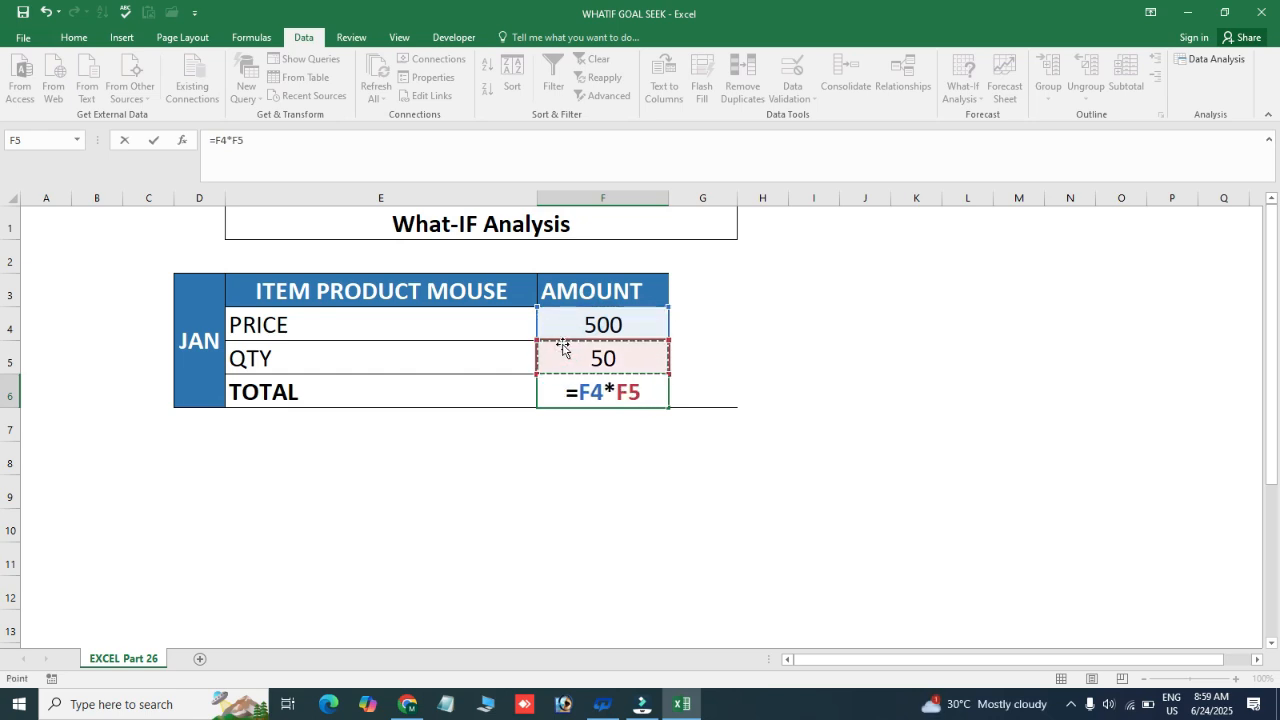
key(Return)
key(Up)
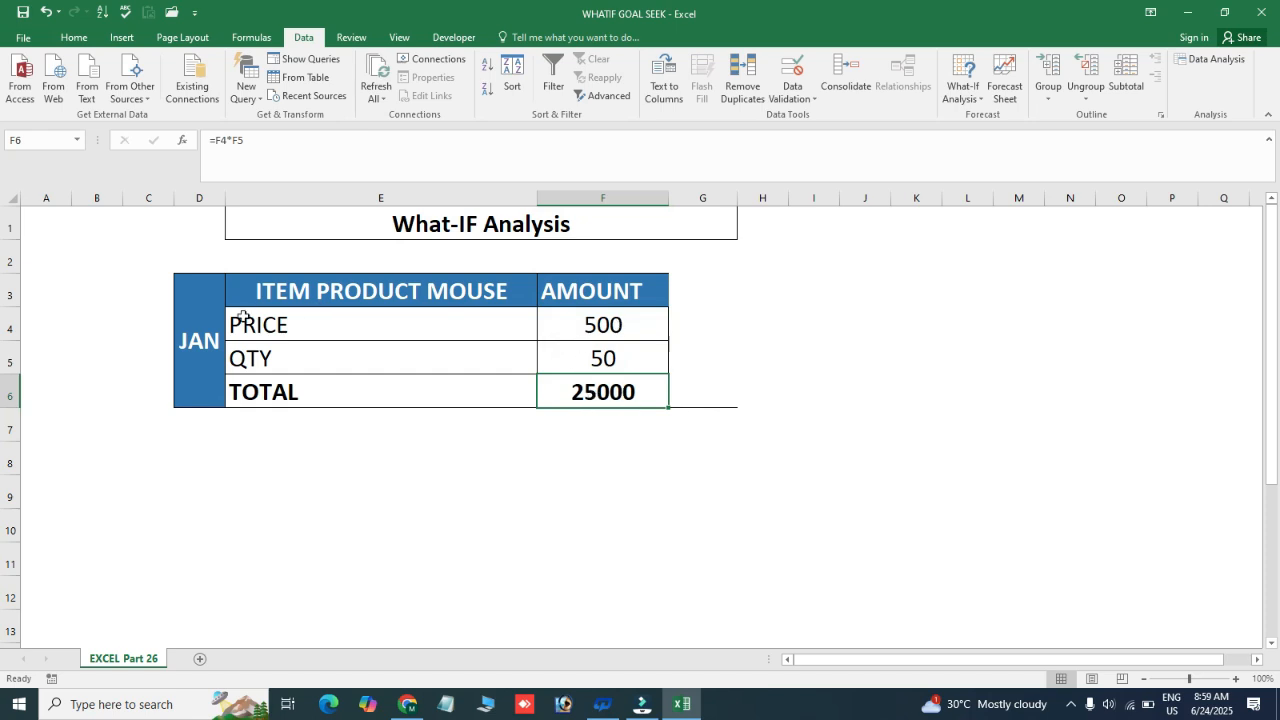
Review the JAN table's TOTAL formula in F6 together with the price it depends on
click(196, 343)
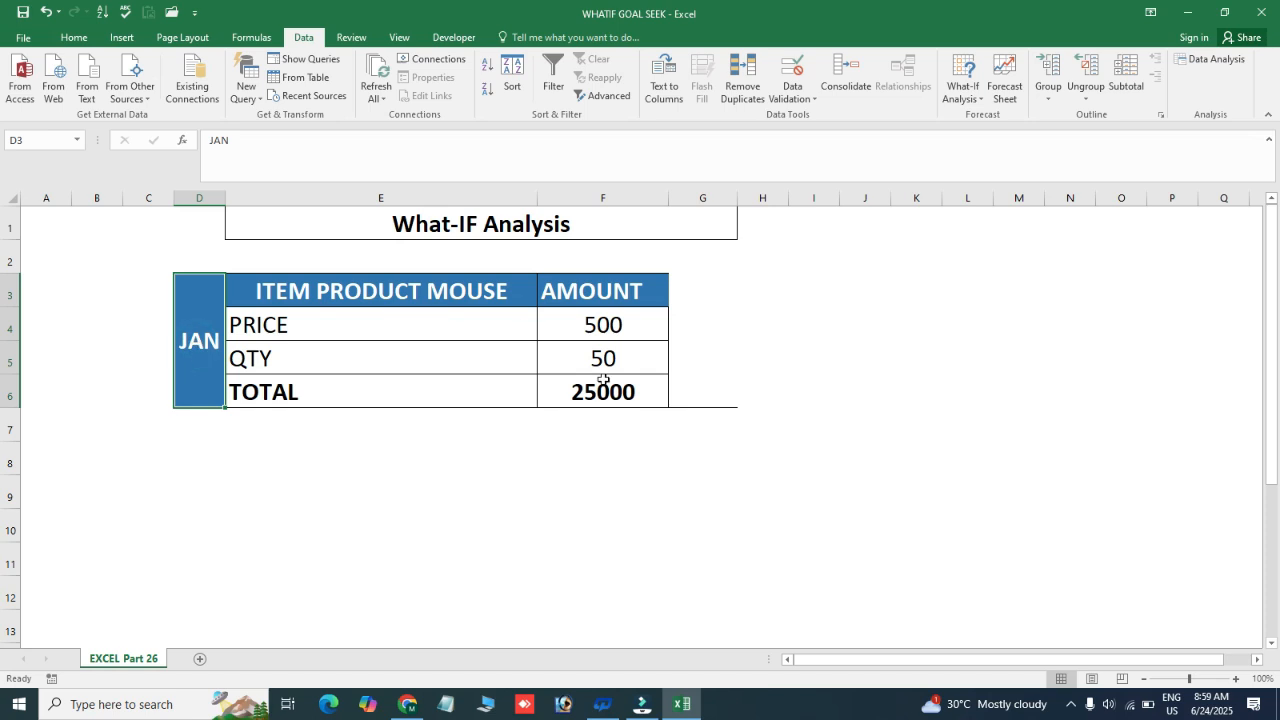
drag(188, 252, 691, 406)
click(857, 366)
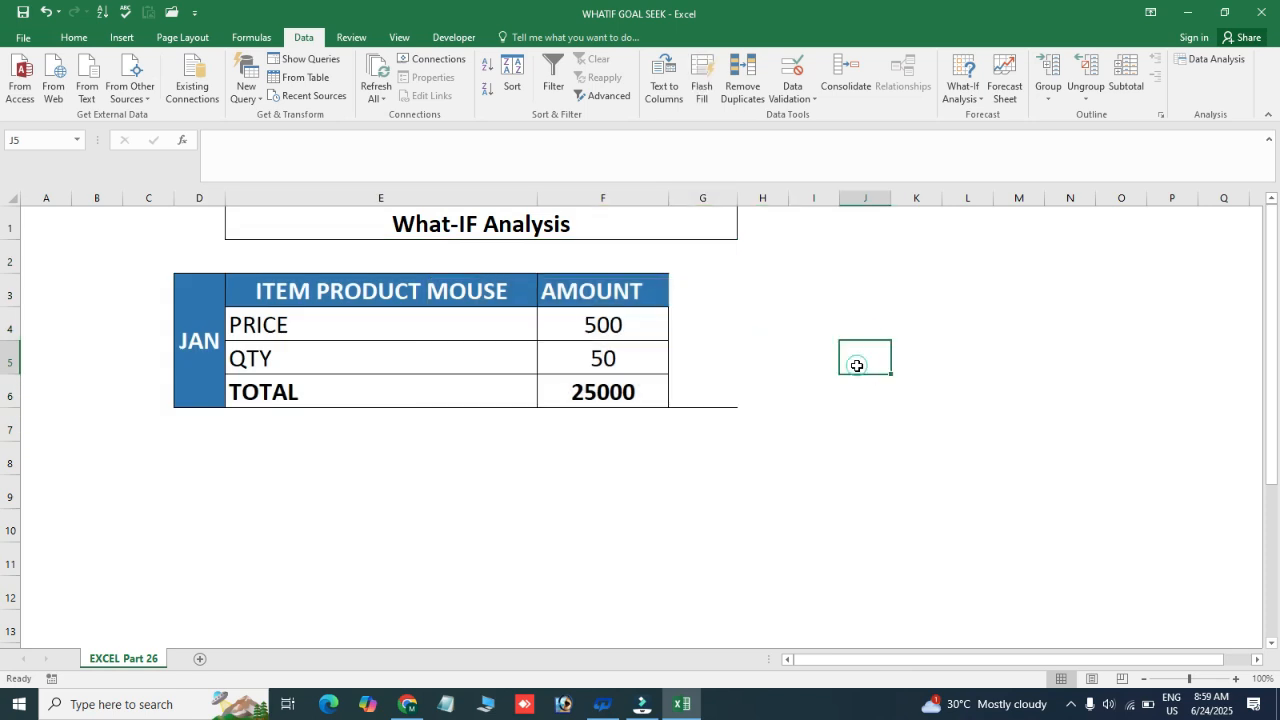
click(188, 344)
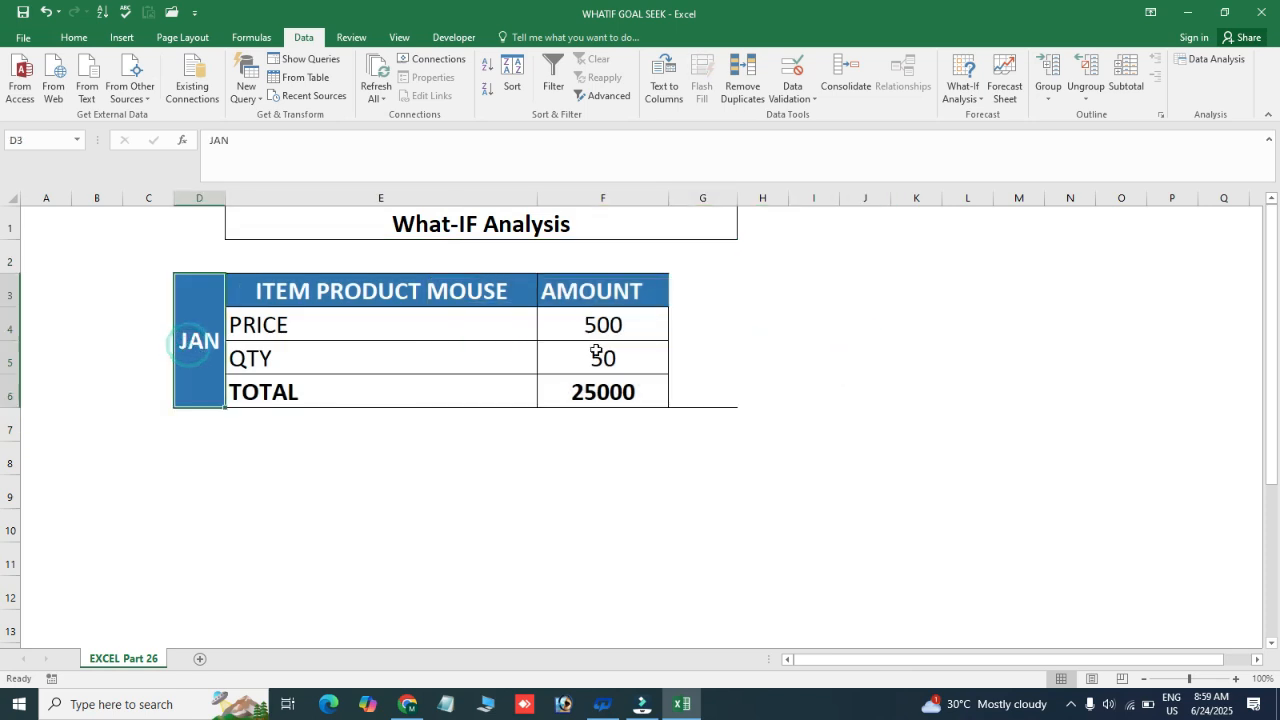
click(601, 394)
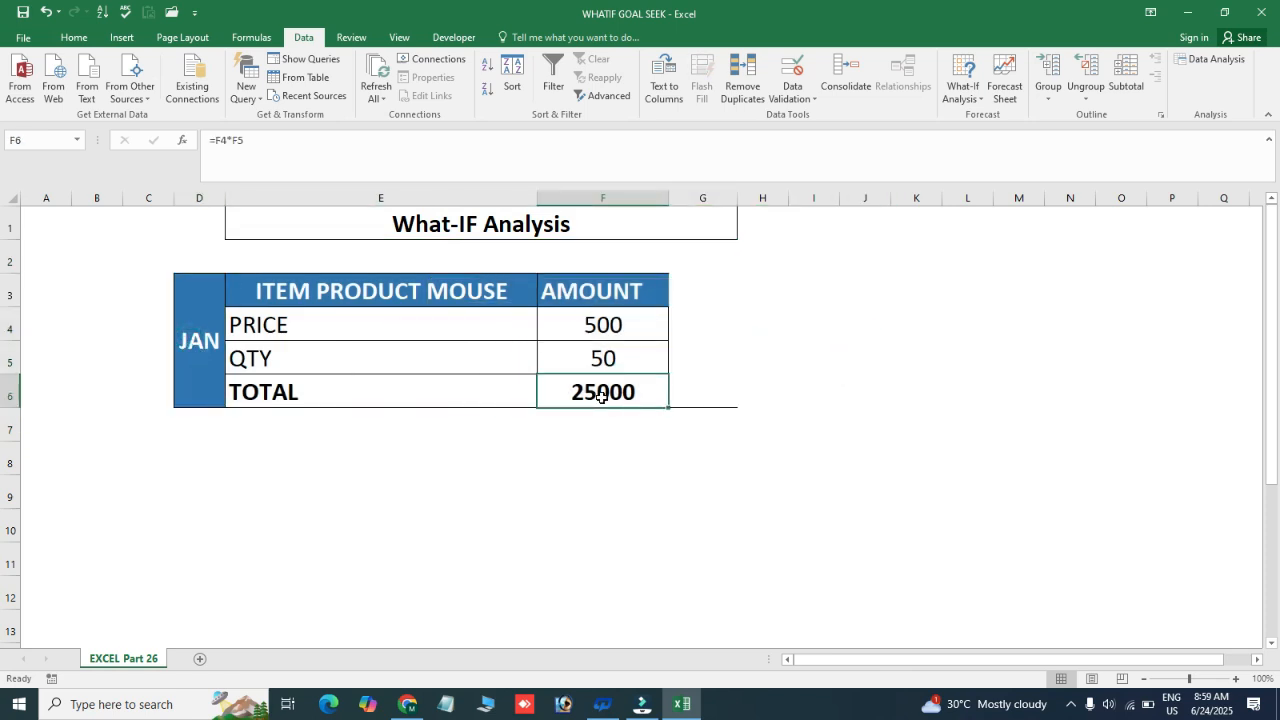
click(630, 332)
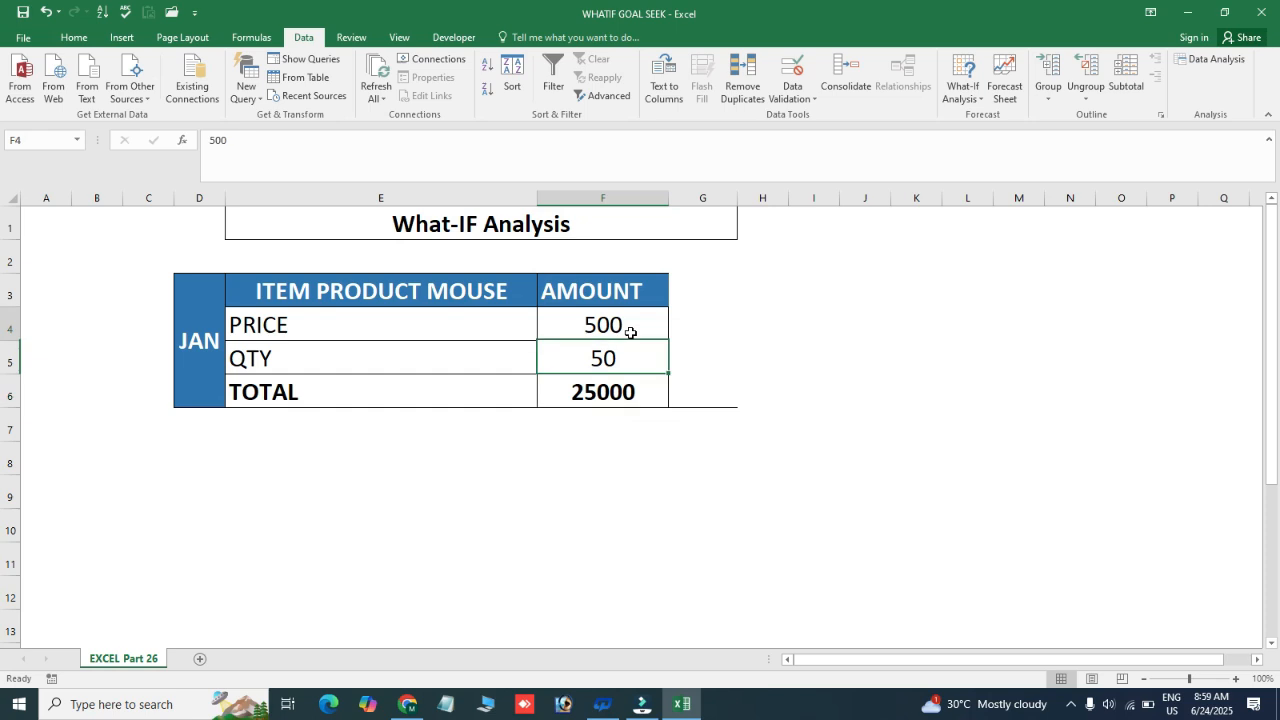
click(738, 320)
Select the price and quantity cells F4:F5 and delete the existing jan scenario in the Scenario Manager
drag(618, 323, 613, 353)
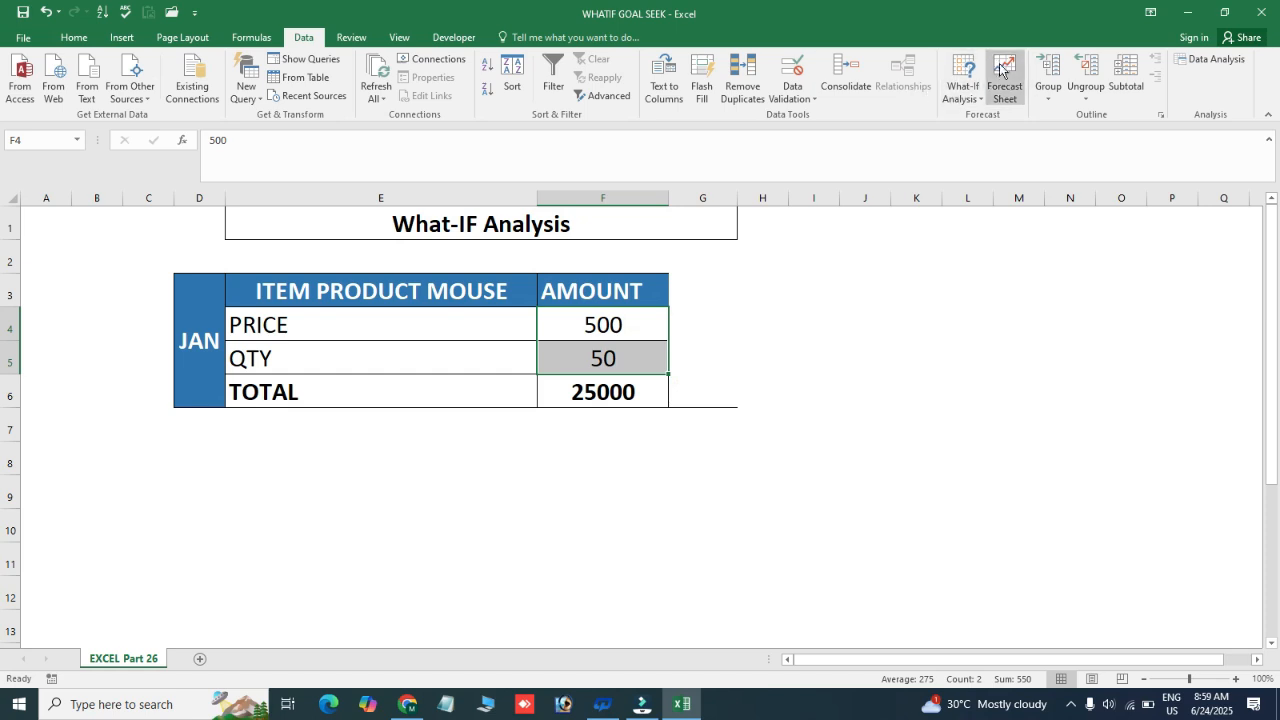
click(980, 100)
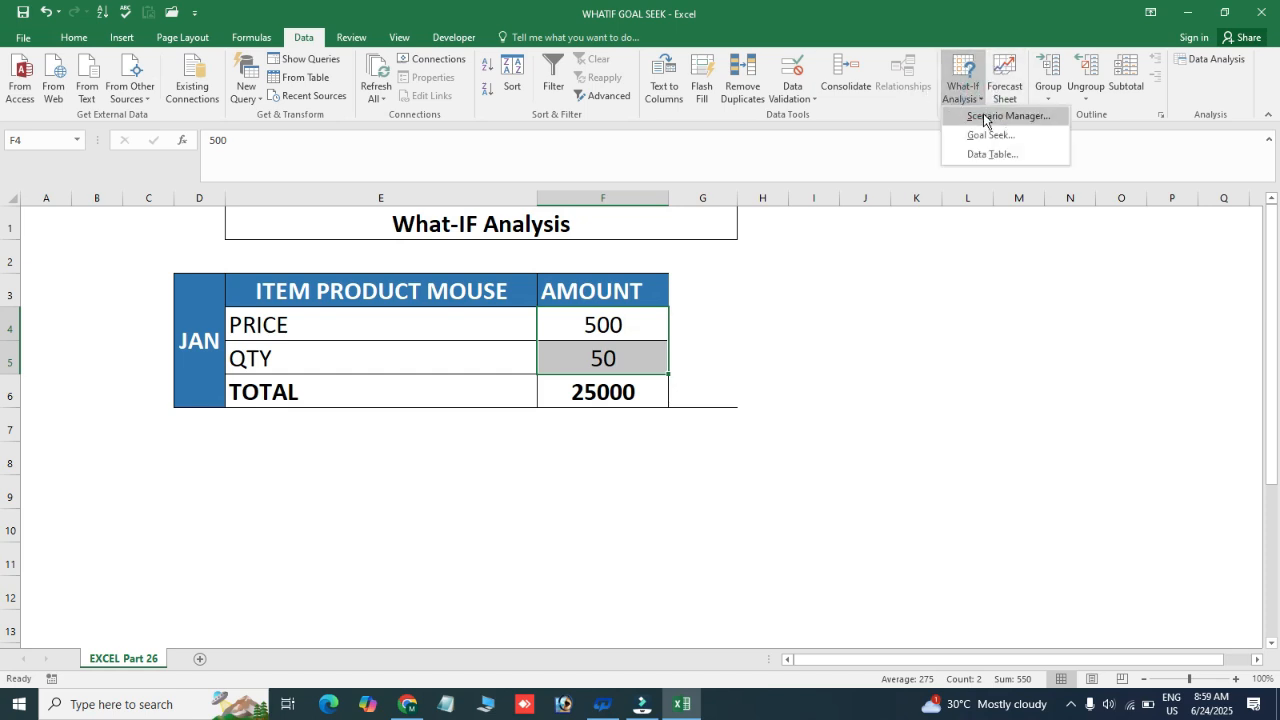
click(985, 117)
drag(809, 219, 950, 194)
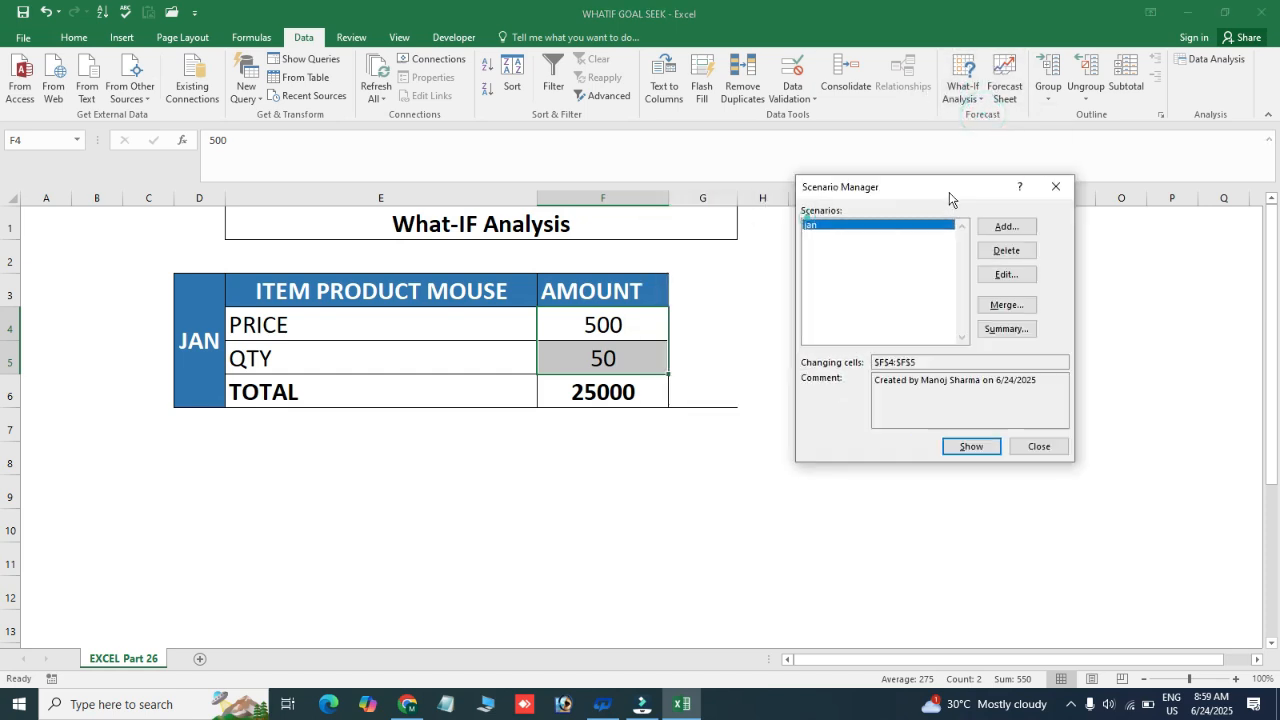
click(1007, 251)
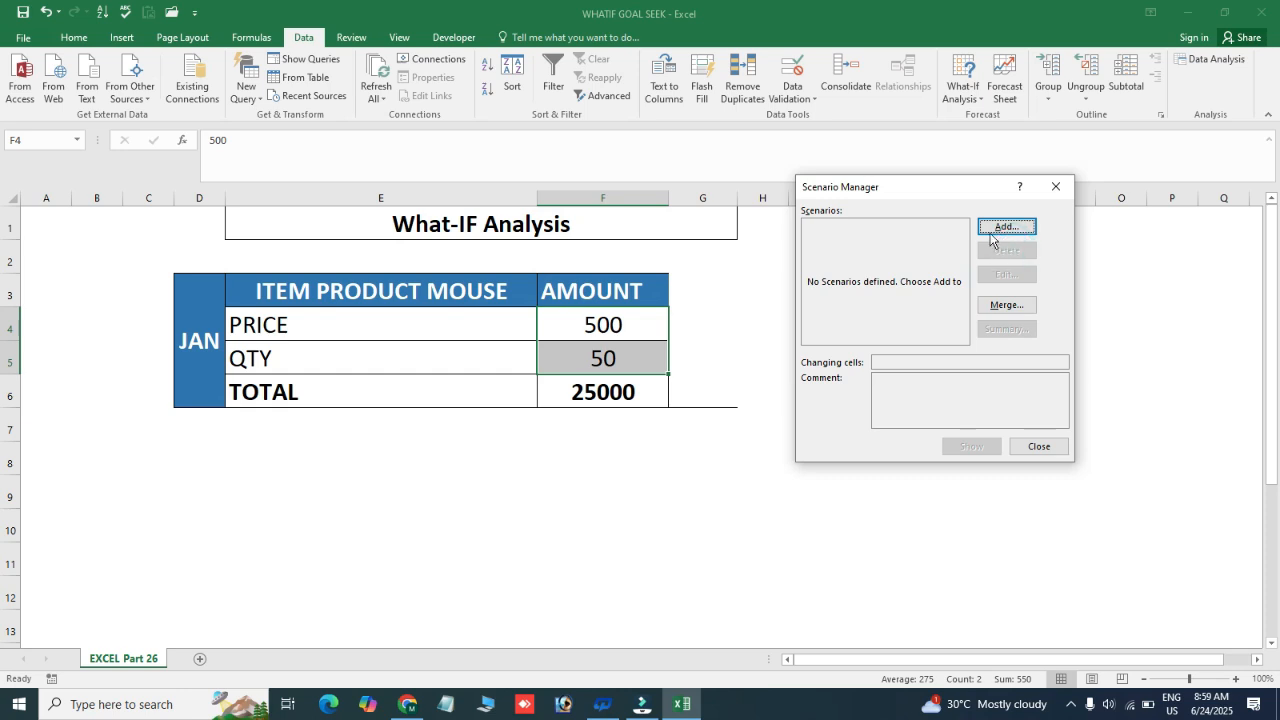
Add a scenario named jan for changing cells F4:F5 with the values 500 and 50, and close the Scenario Manager
click(1004, 228)
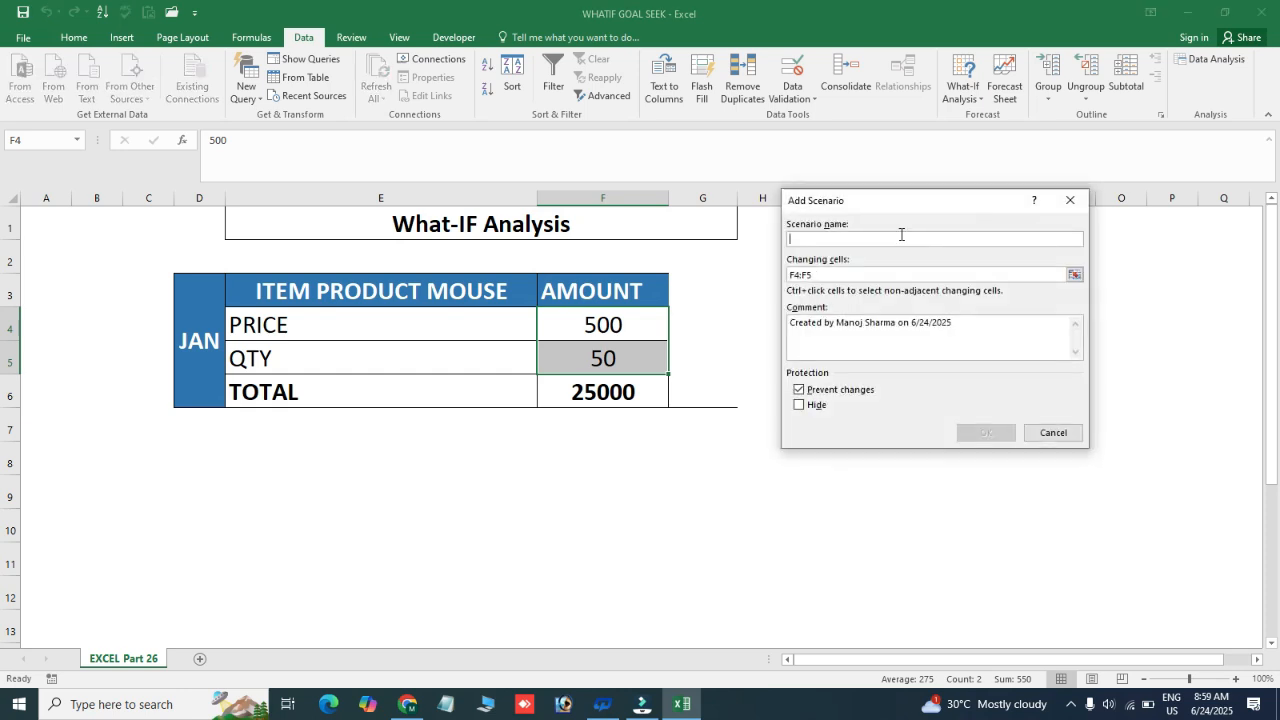
text(jan)
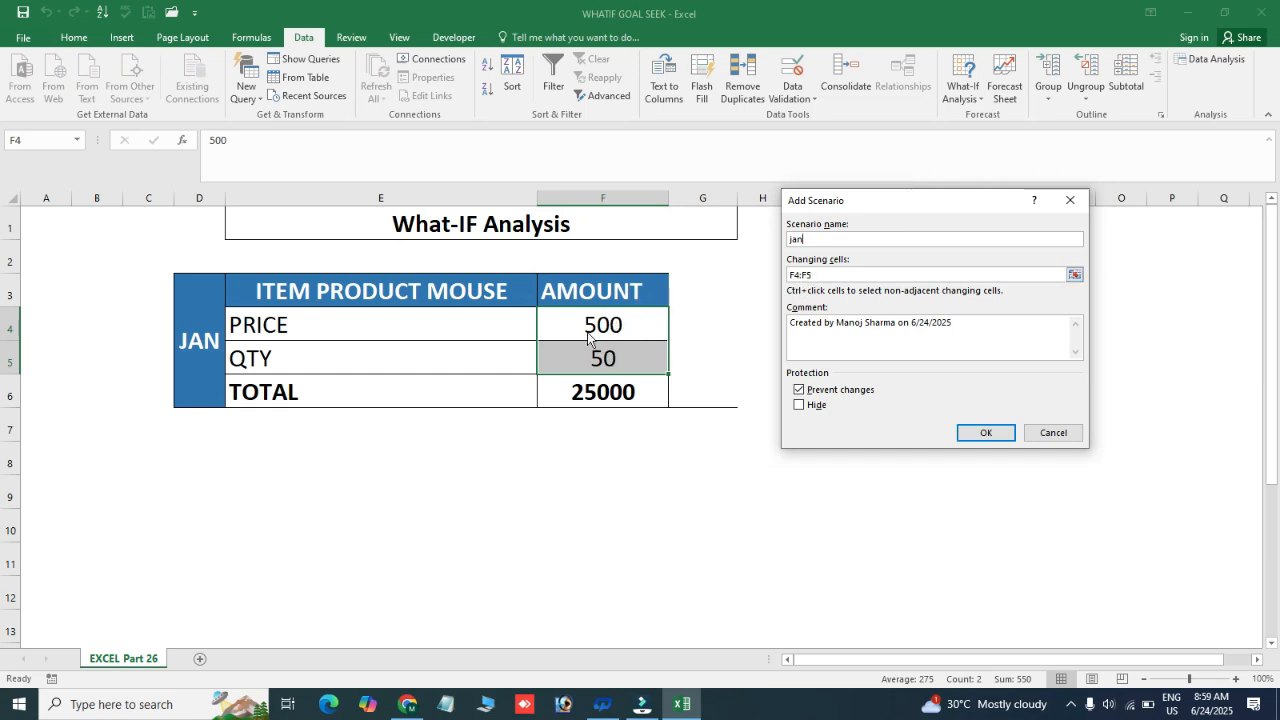
click(985, 433)
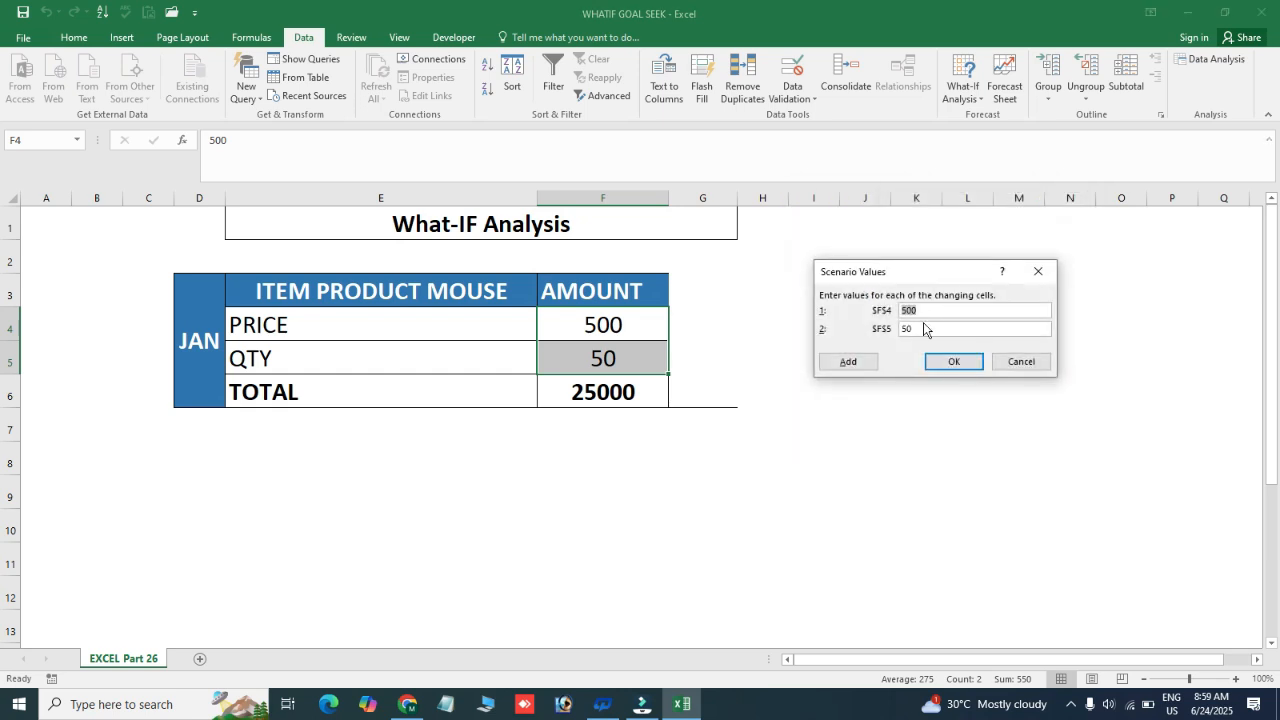
click(954, 364)
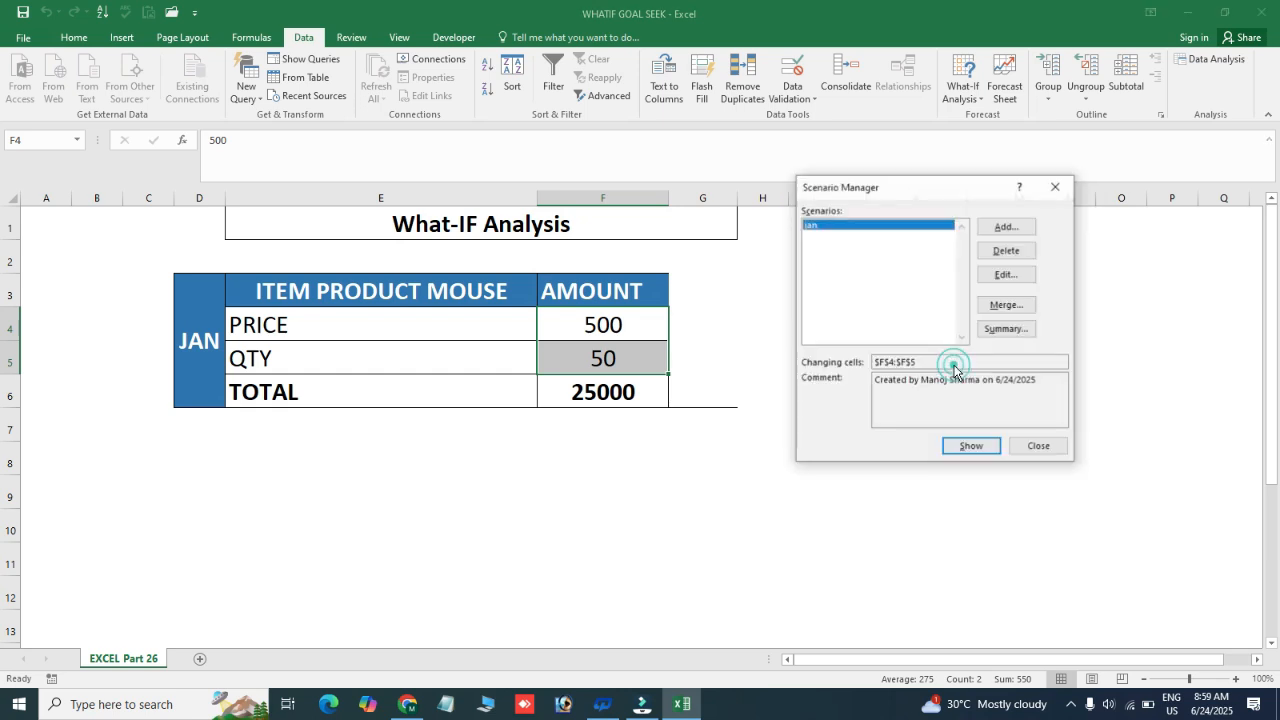
click(1047, 447)
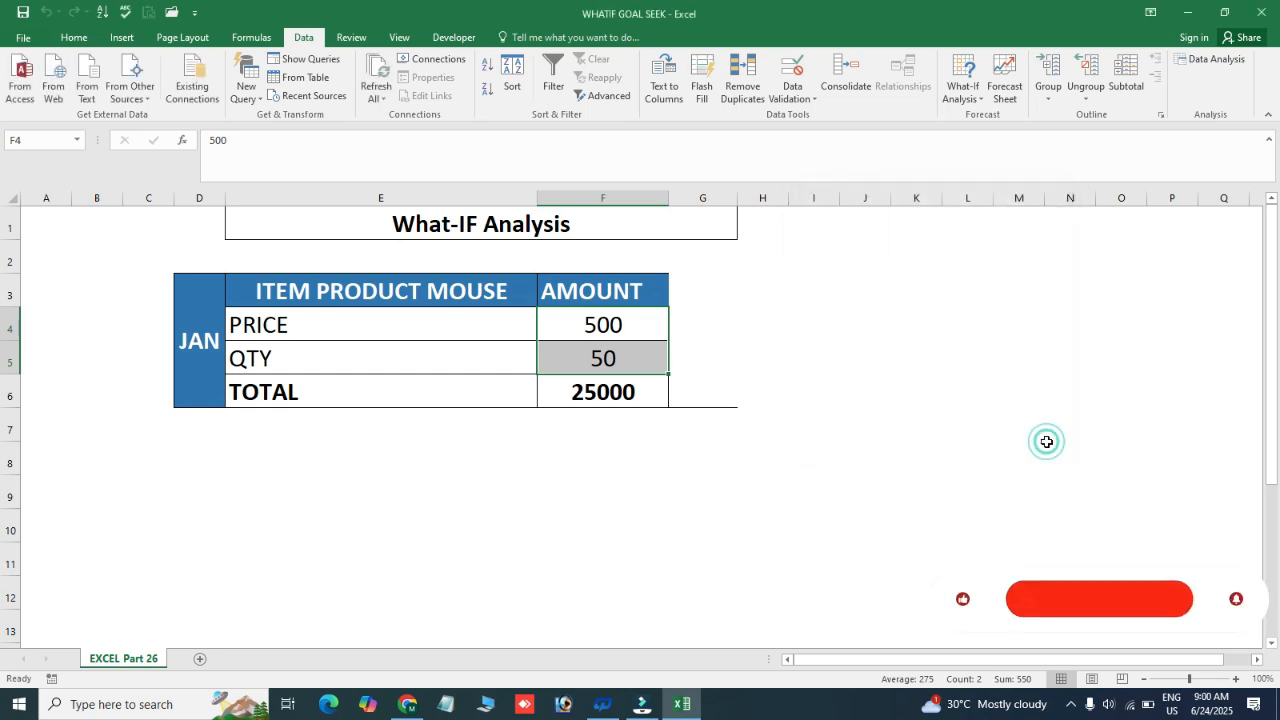
Review the mouse product's price and quantity amounts and the TOTAL formula in F6
click(720, 335)
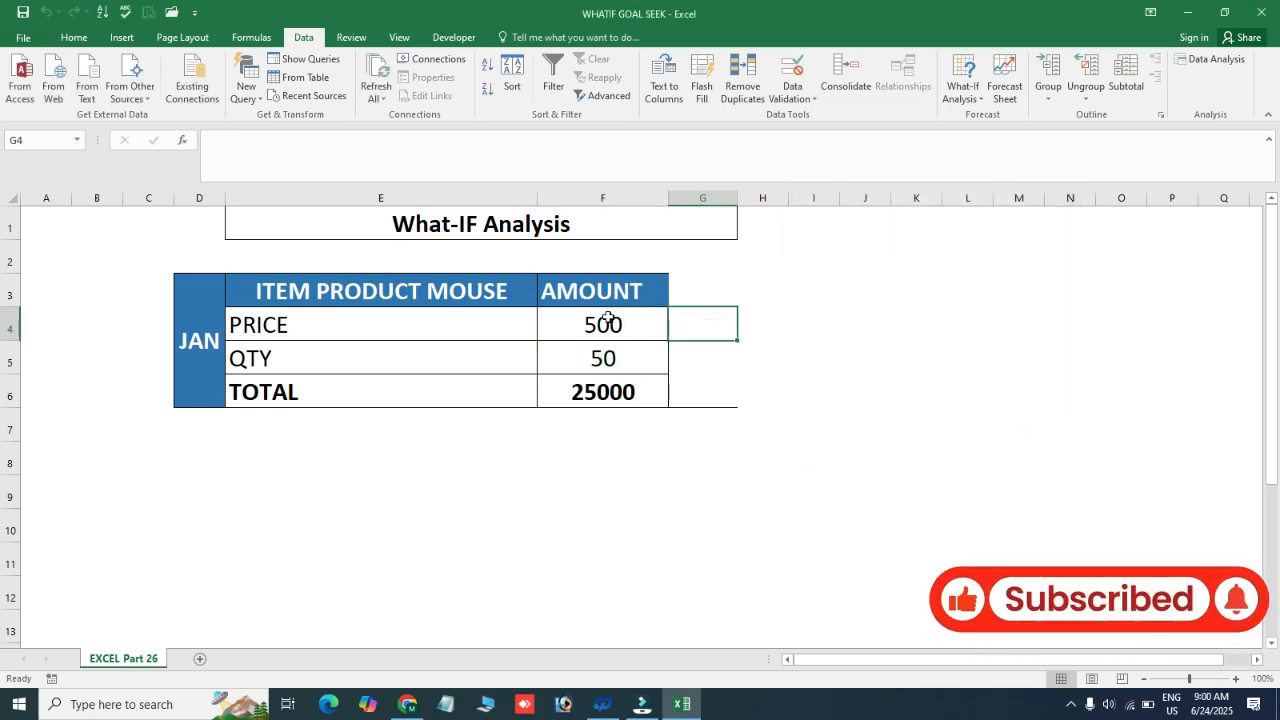
click(826, 291)
click(709, 357)
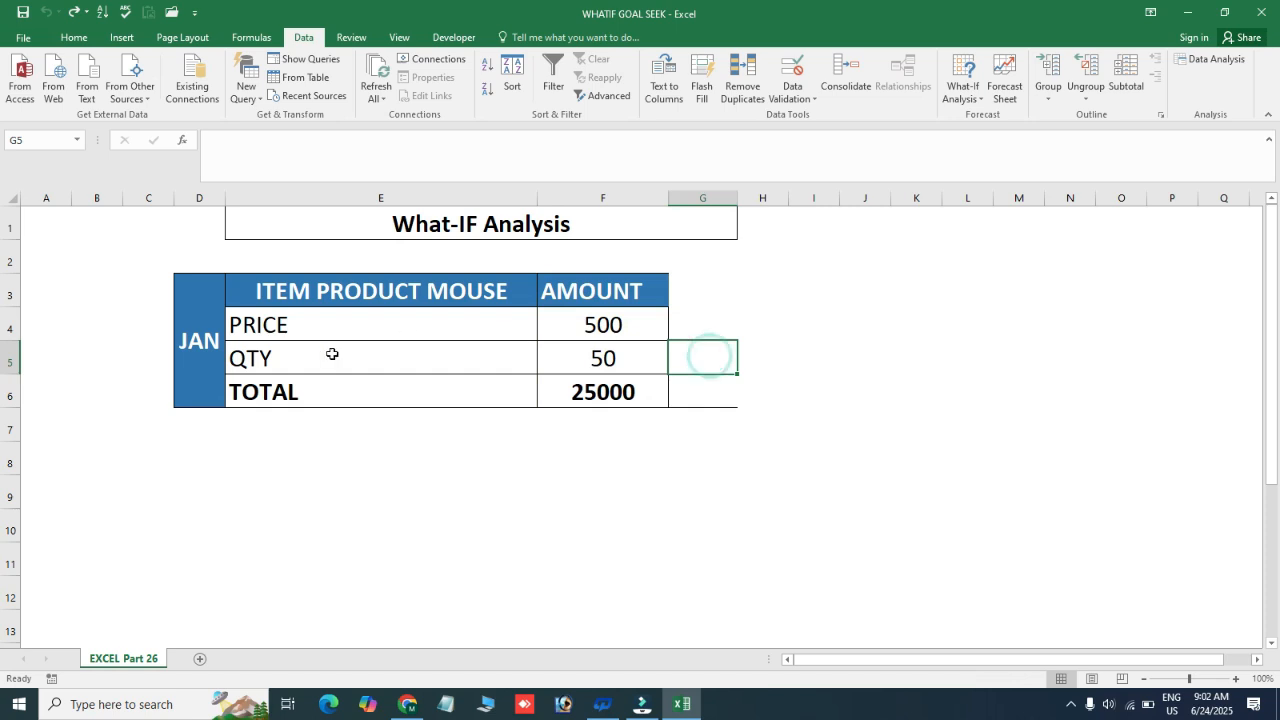
click(552, 395)
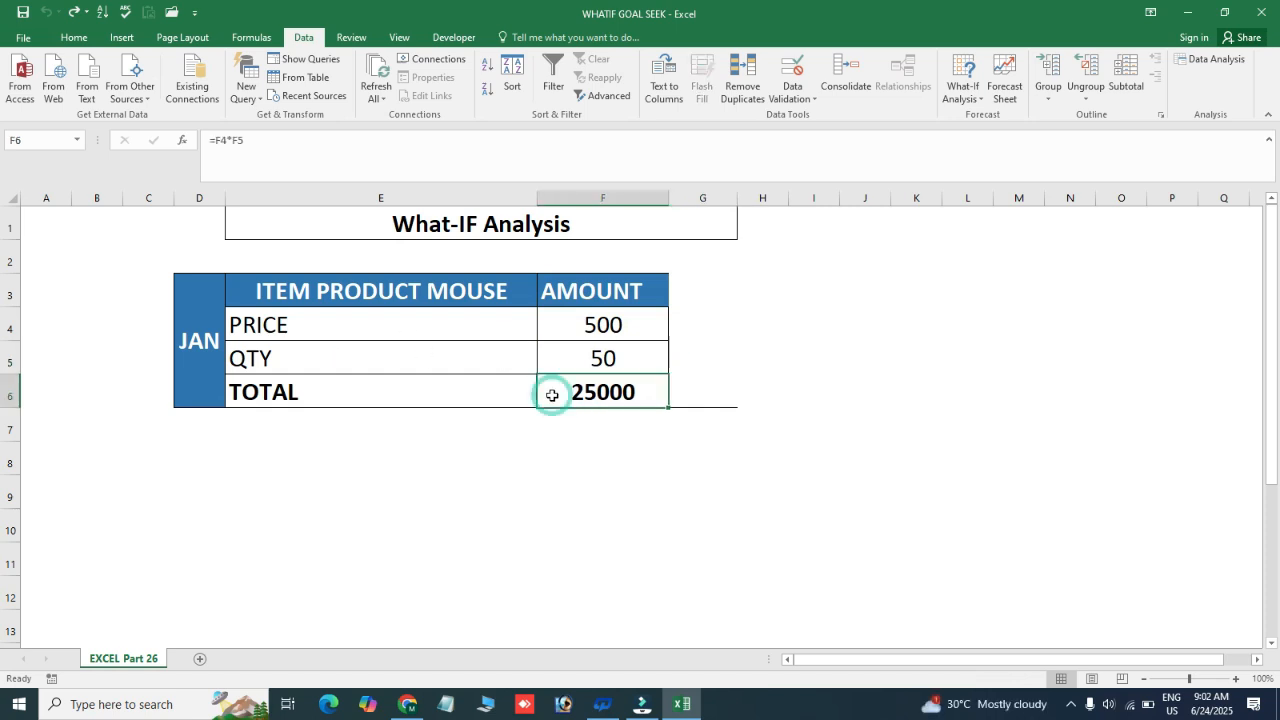
click(602, 463)
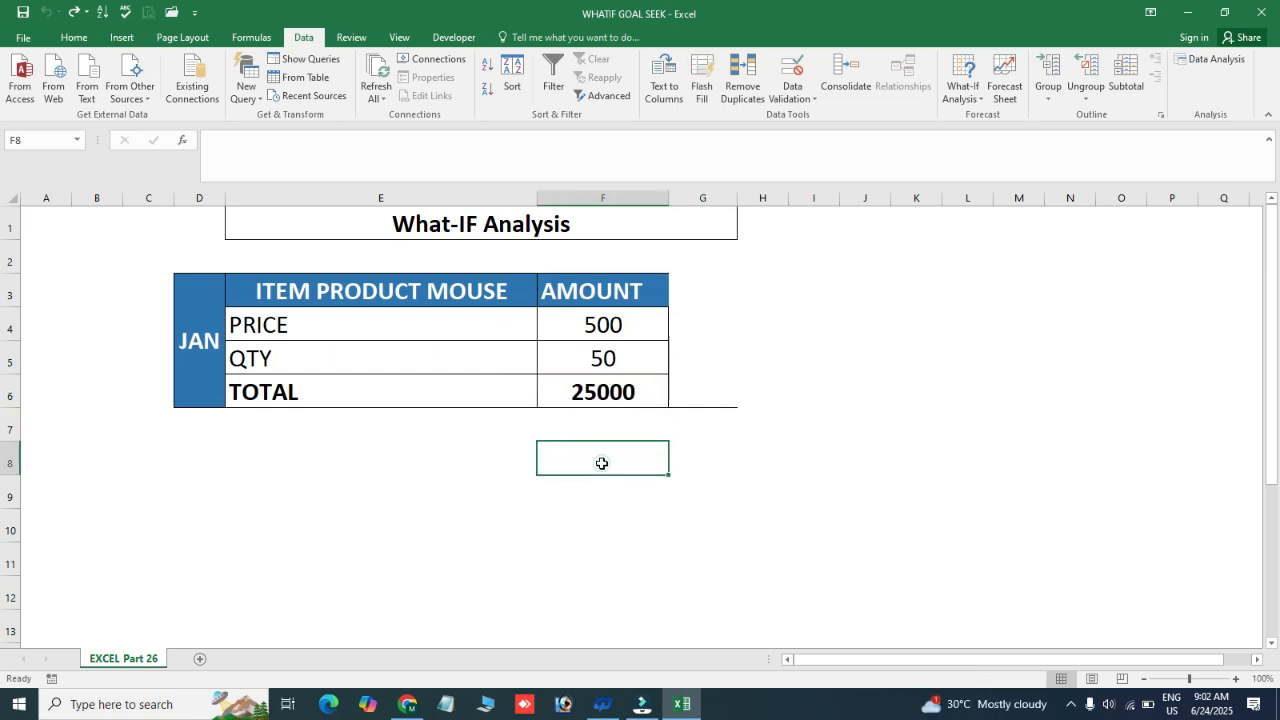
click(608, 397)
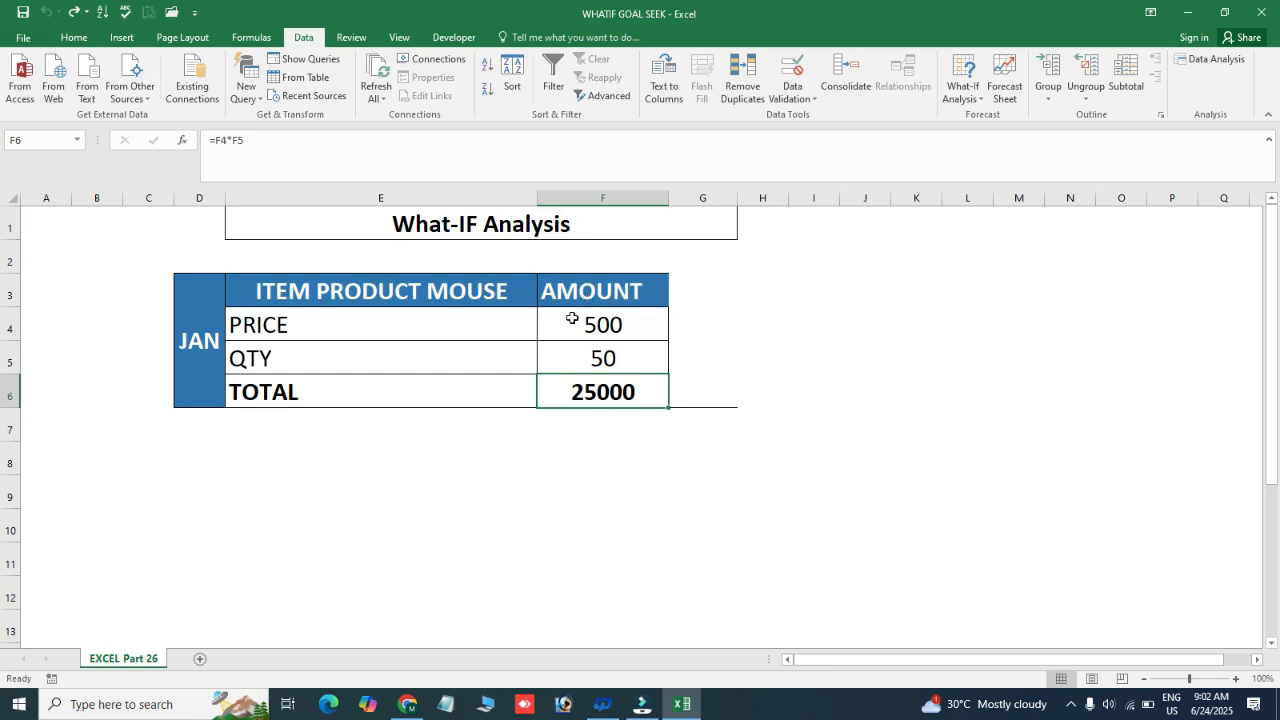
click(538, 448)
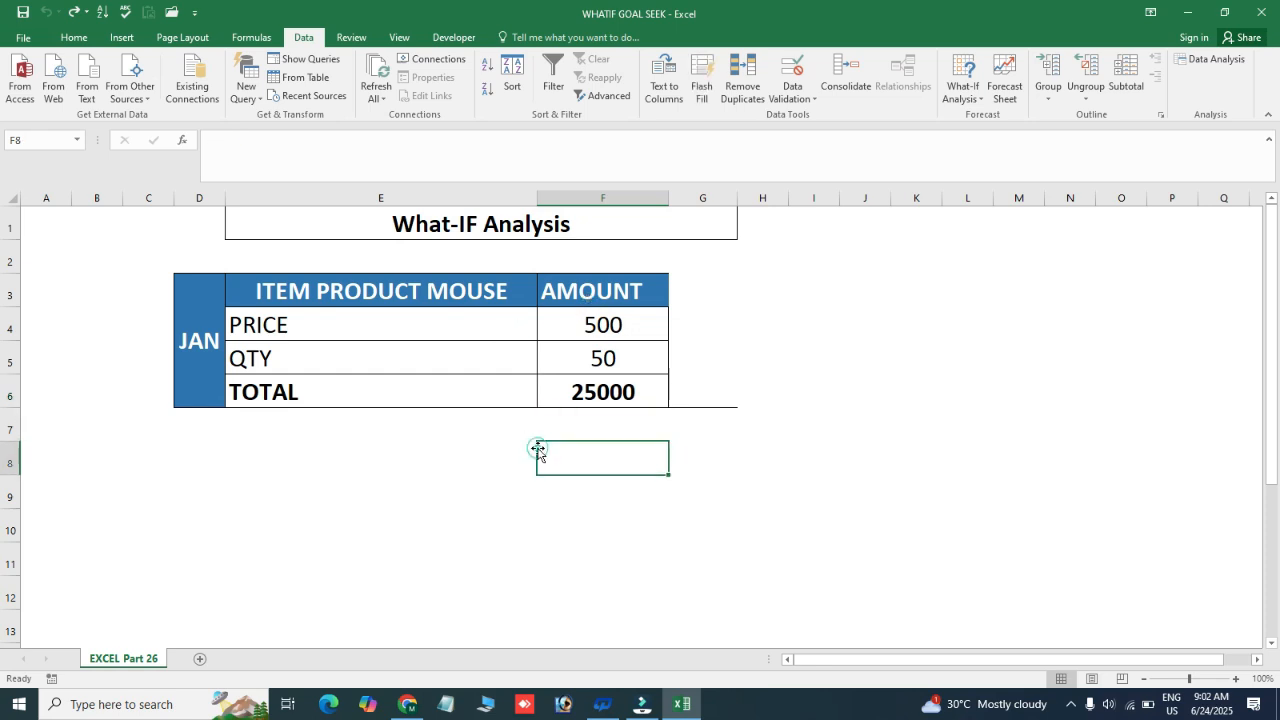
Try overwriting the TOTAL formula in F6 with 30000, and undo that entry
click(606, 380)
text(30000)
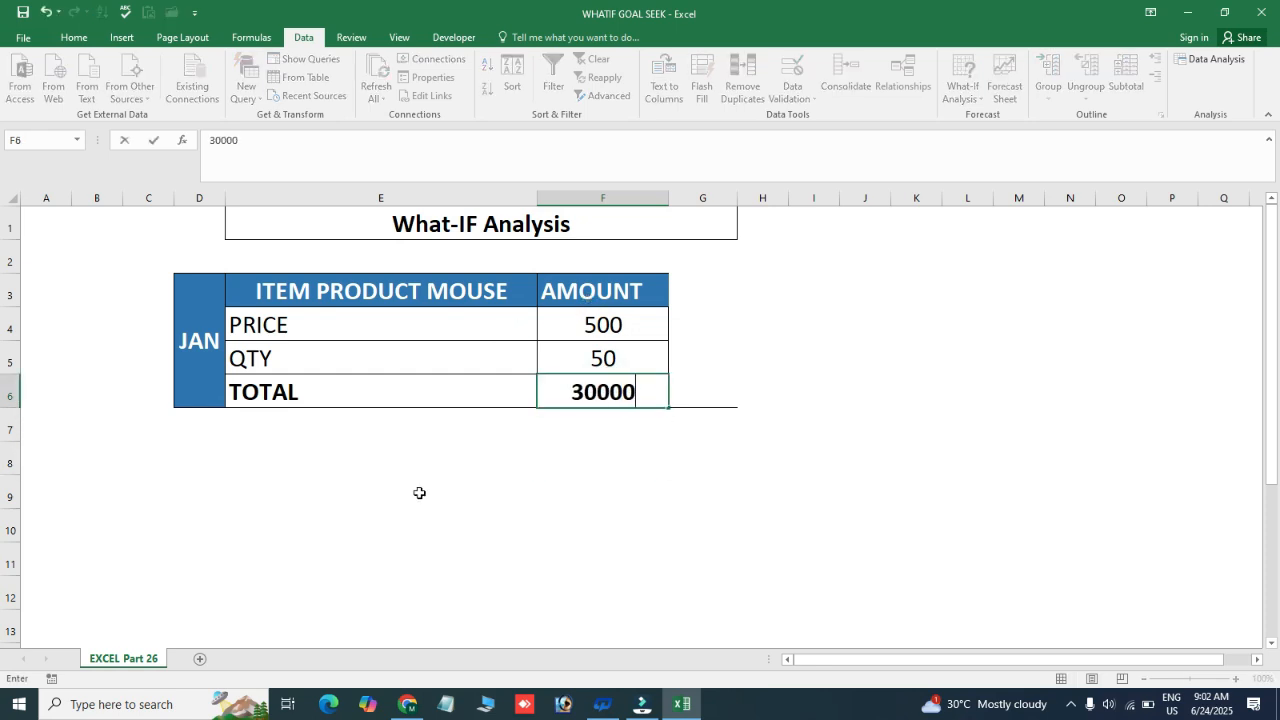
key(Return)
key(Up)
key(ctrl+z)
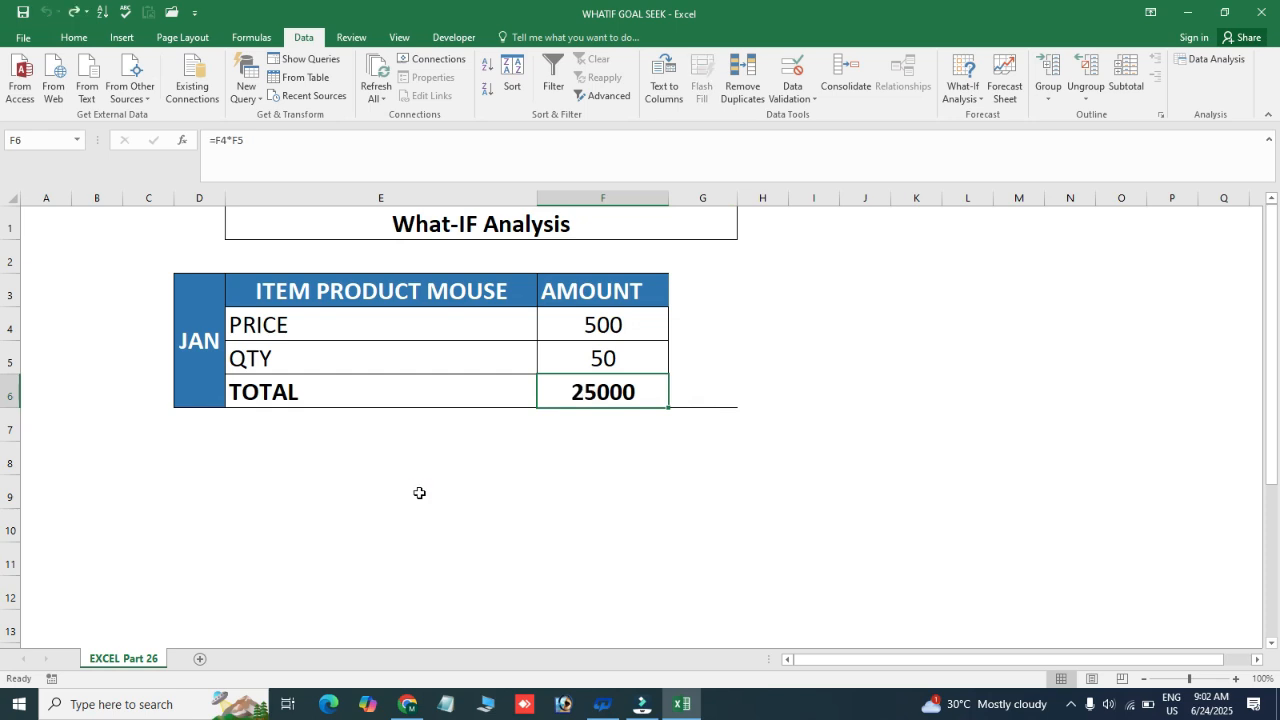
Start a Goal Seek analysis with the TOTAL cell F6 as the set cell
click(584, 325)
drag(586, 325, 588, 352)
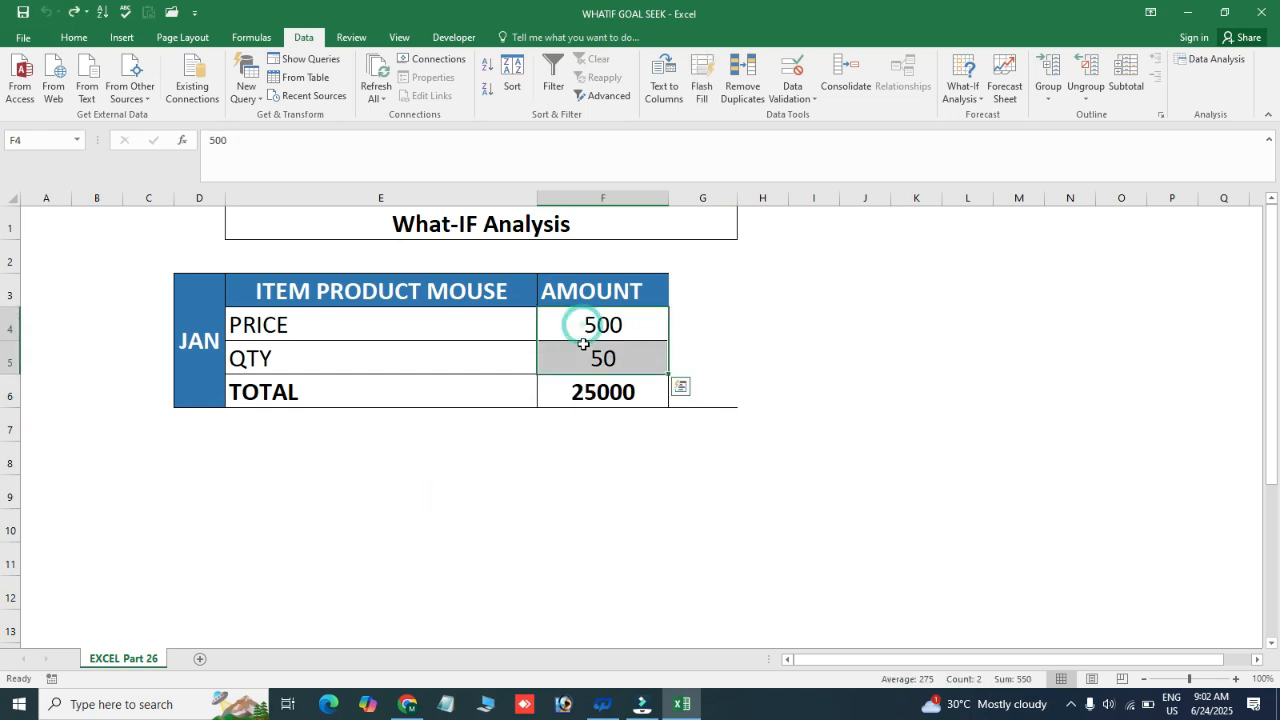
click(591, 390)
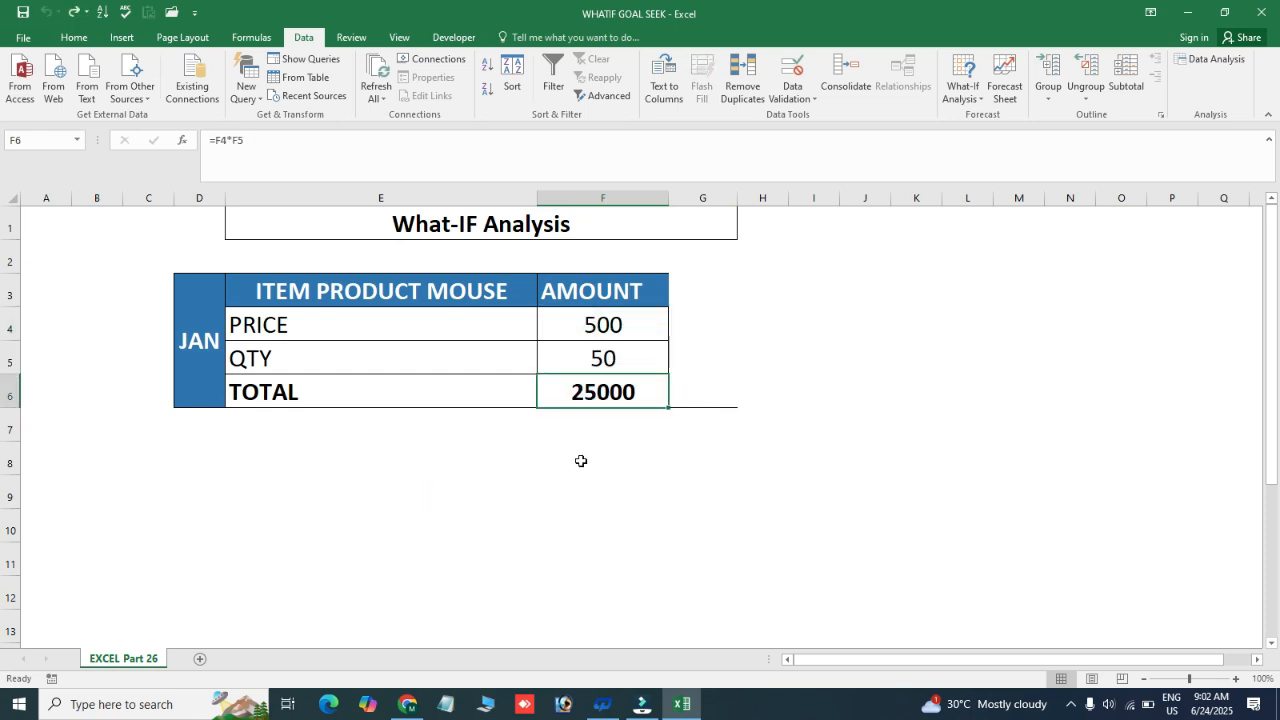
click(962, 92)
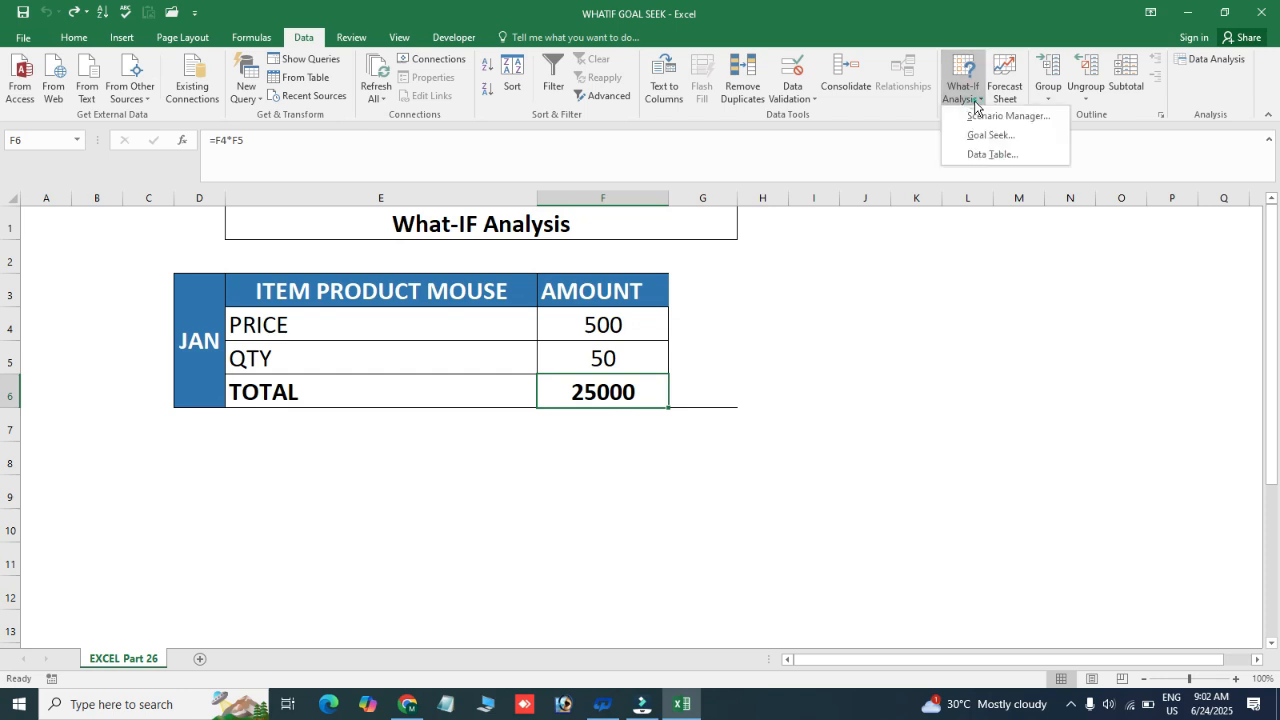
click(985, 136)
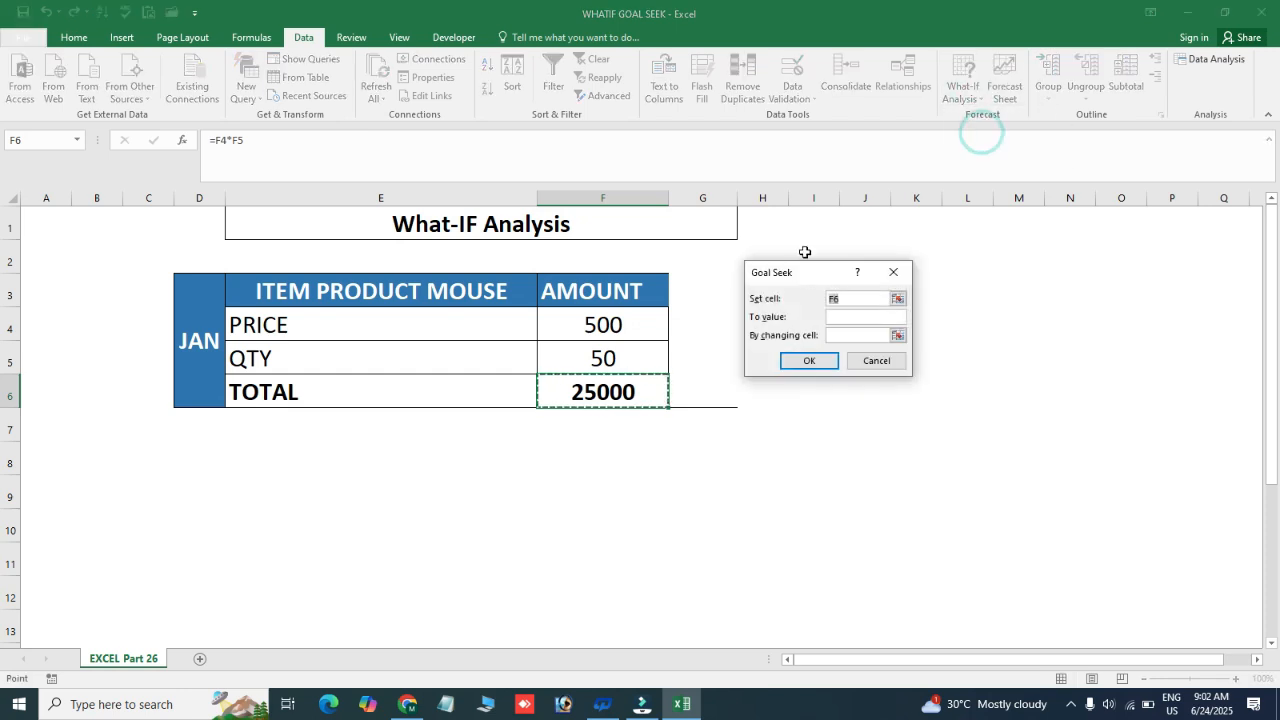
key(BackSpace)
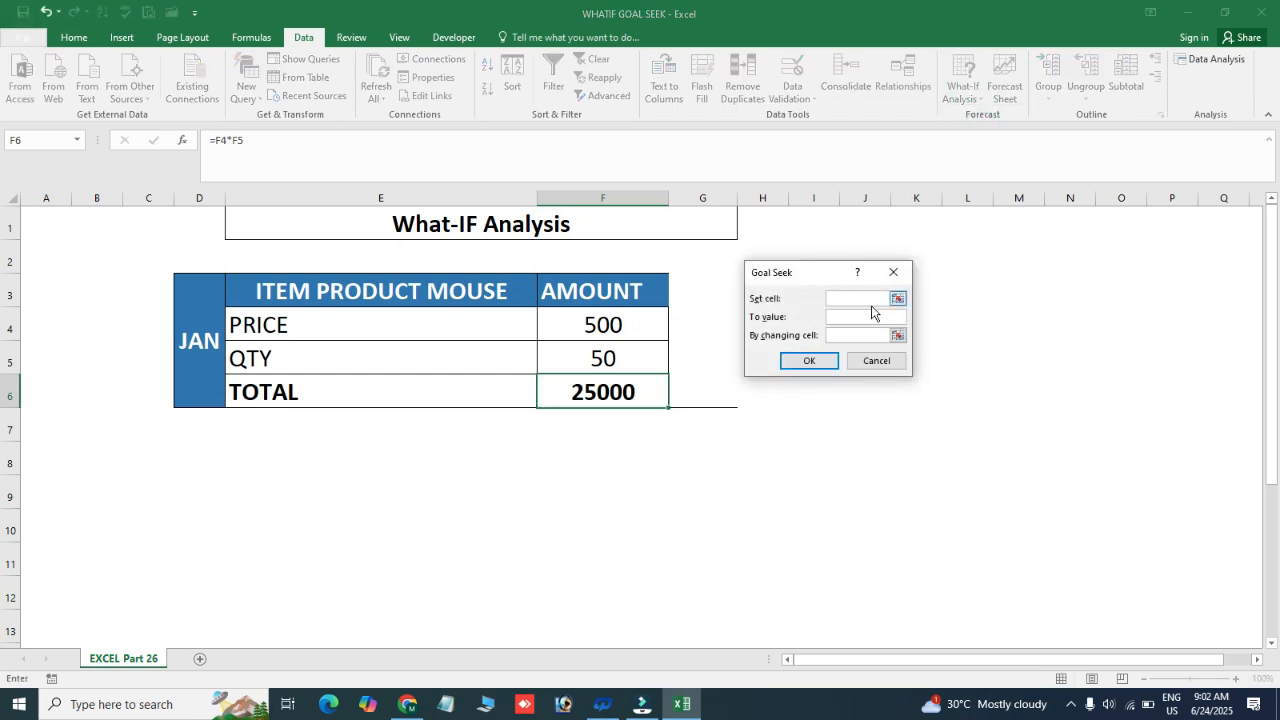
click(852, 299)
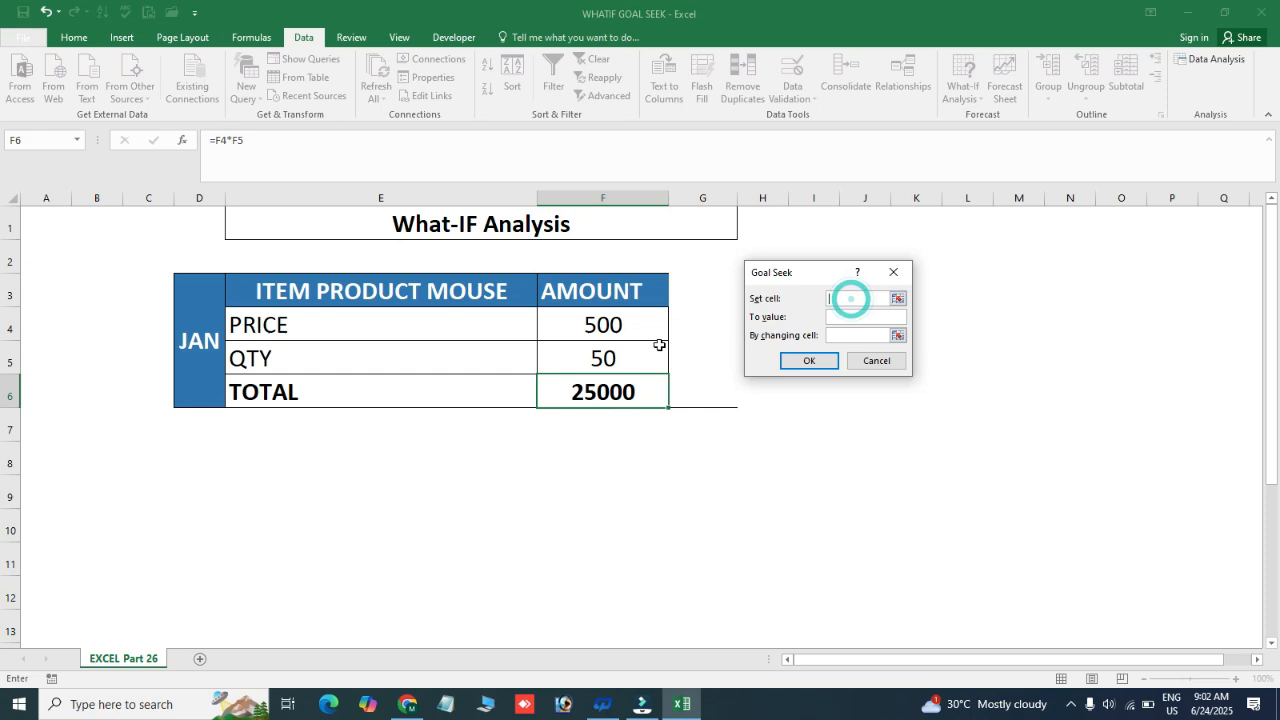
click(612, 390)
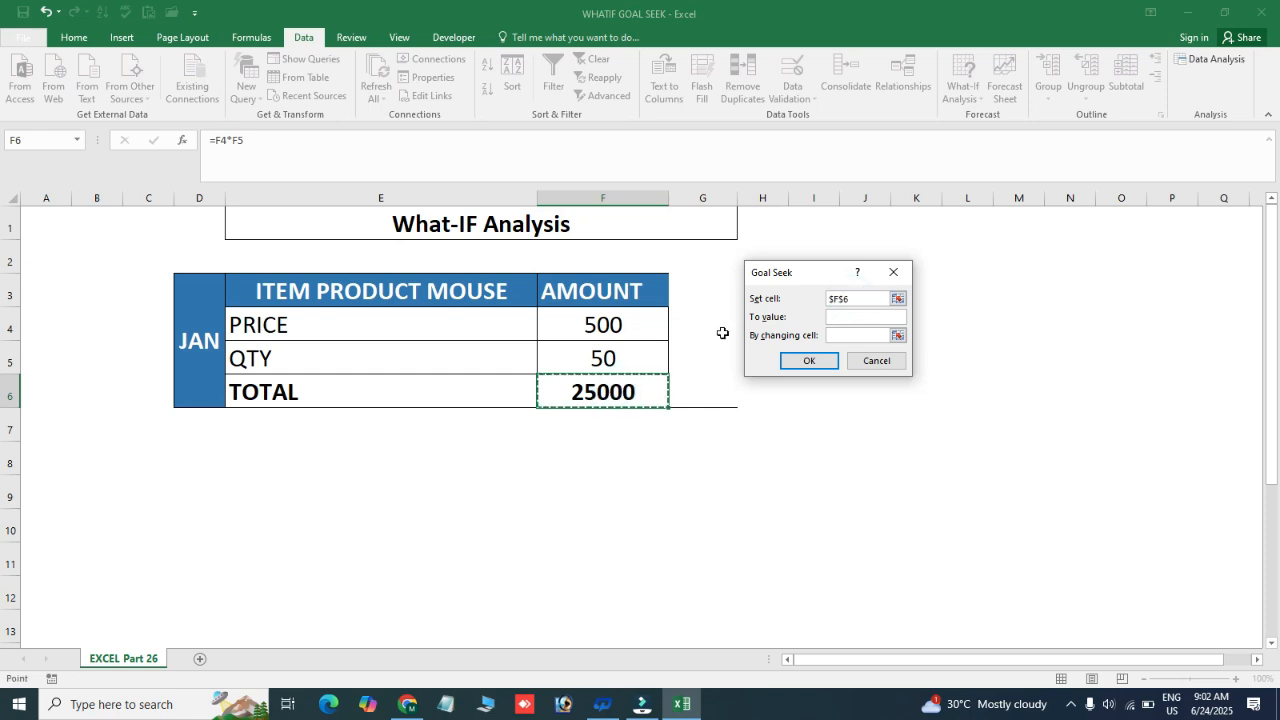
Run Goal Seek to reach a value of 30000 by changing the price cell F4, and keep the solution
click(861, 318)
click(861, 318)
drag(831, 275, 817, 305)
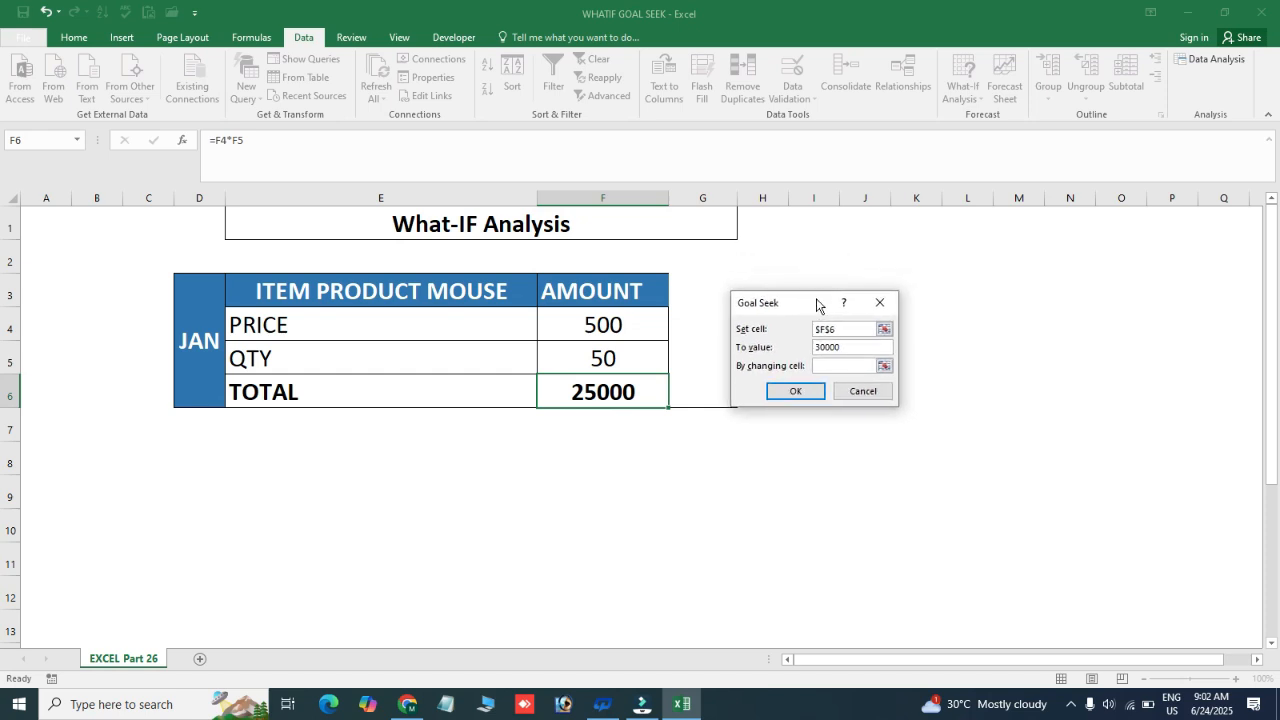
click(824, 370)
click(593, 323)
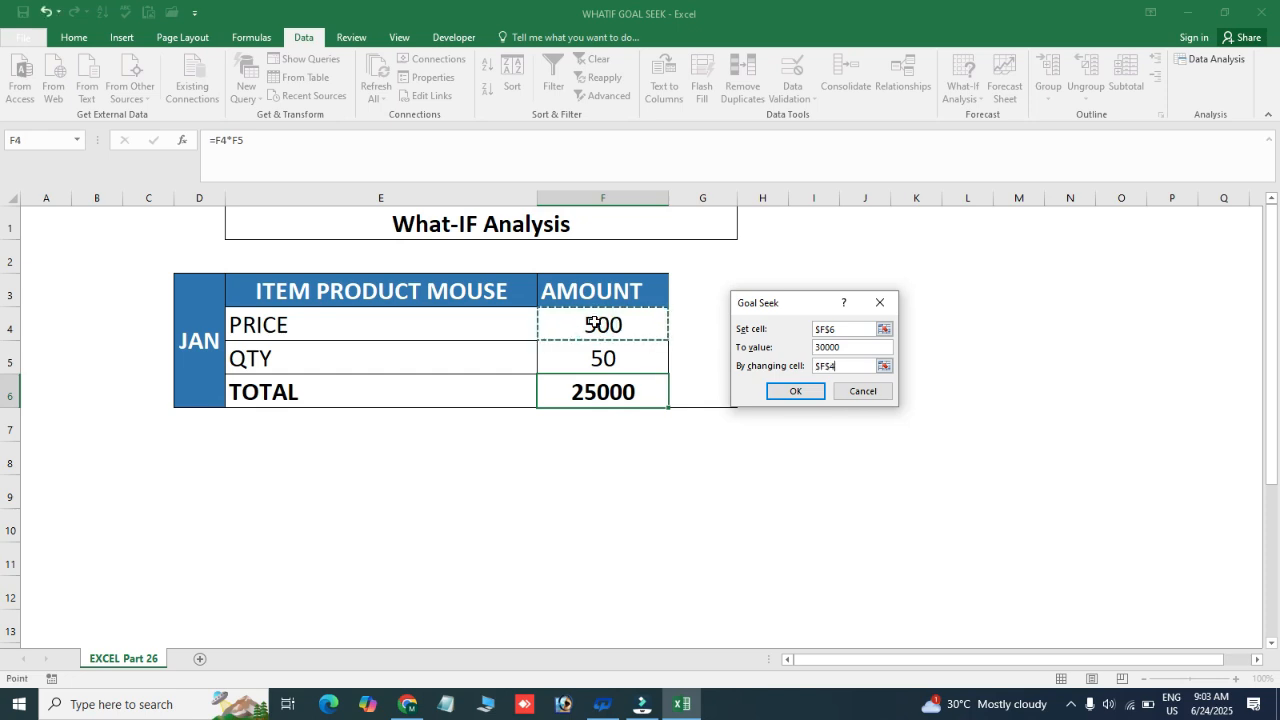
click(795, 392)
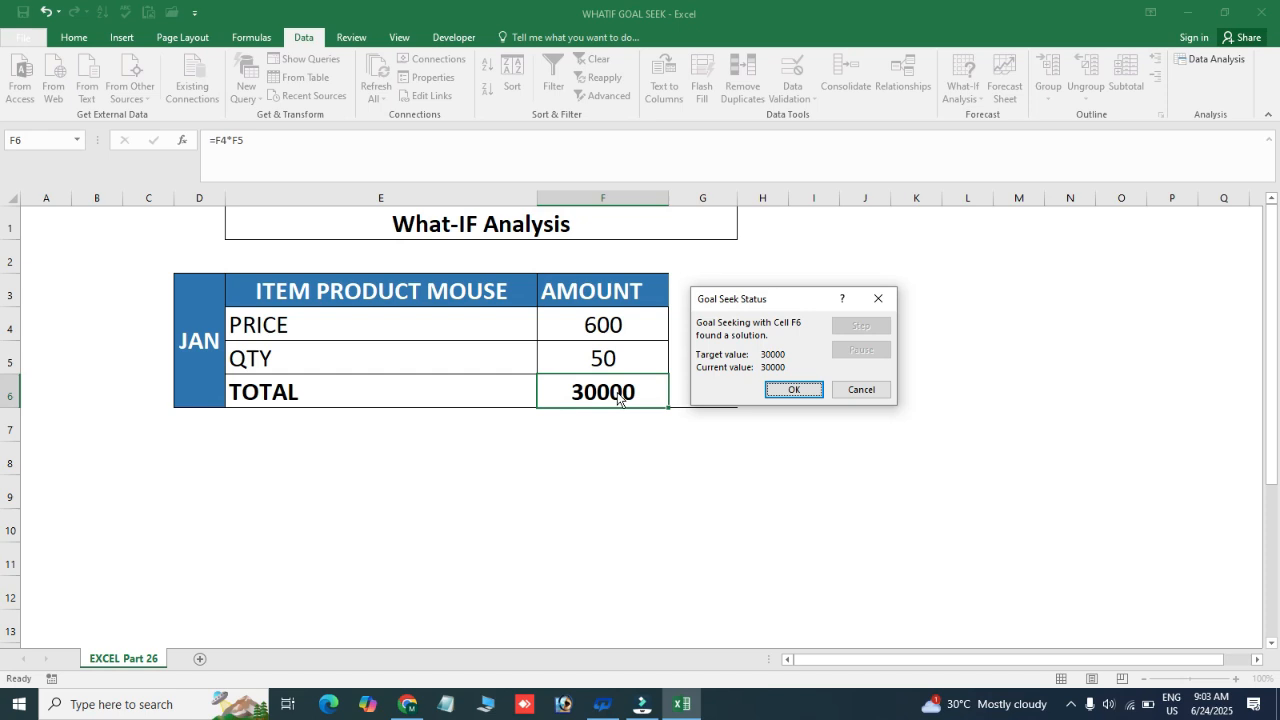
click(807, 390)
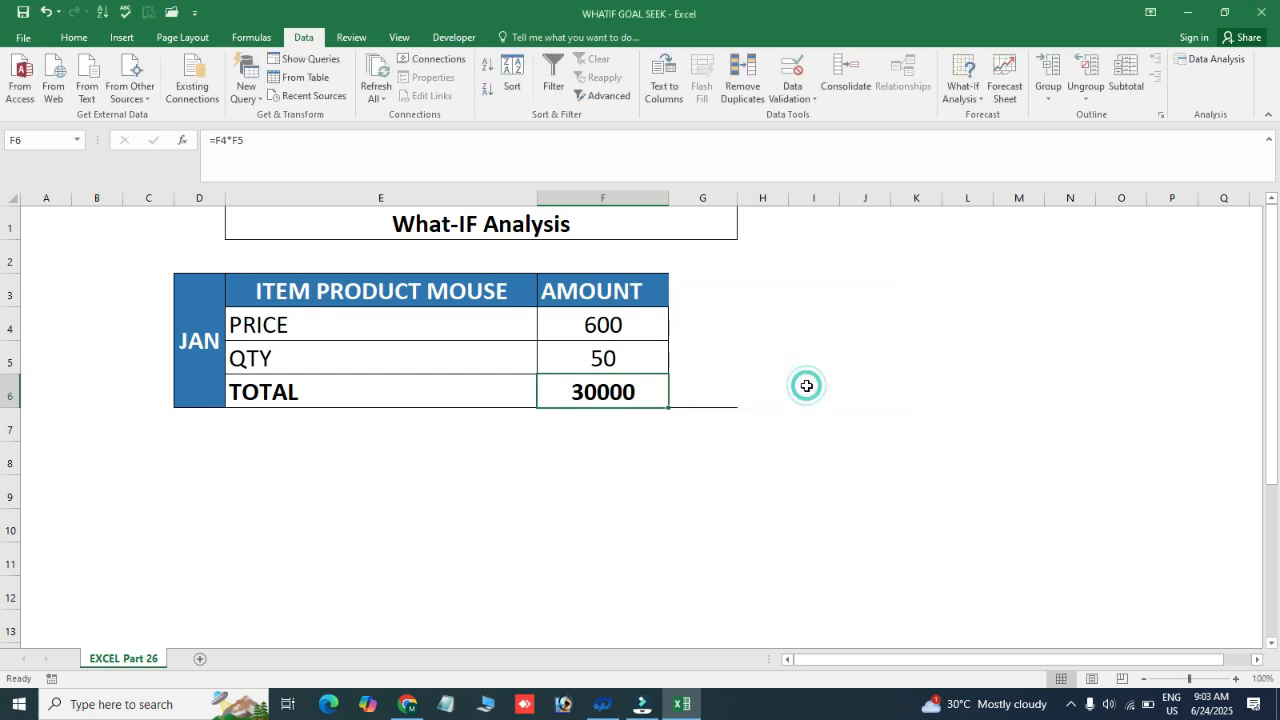
Show the jan scenario from the Scenario Manager to restore the saved price and quantity, and close the manager
click(977, 101)
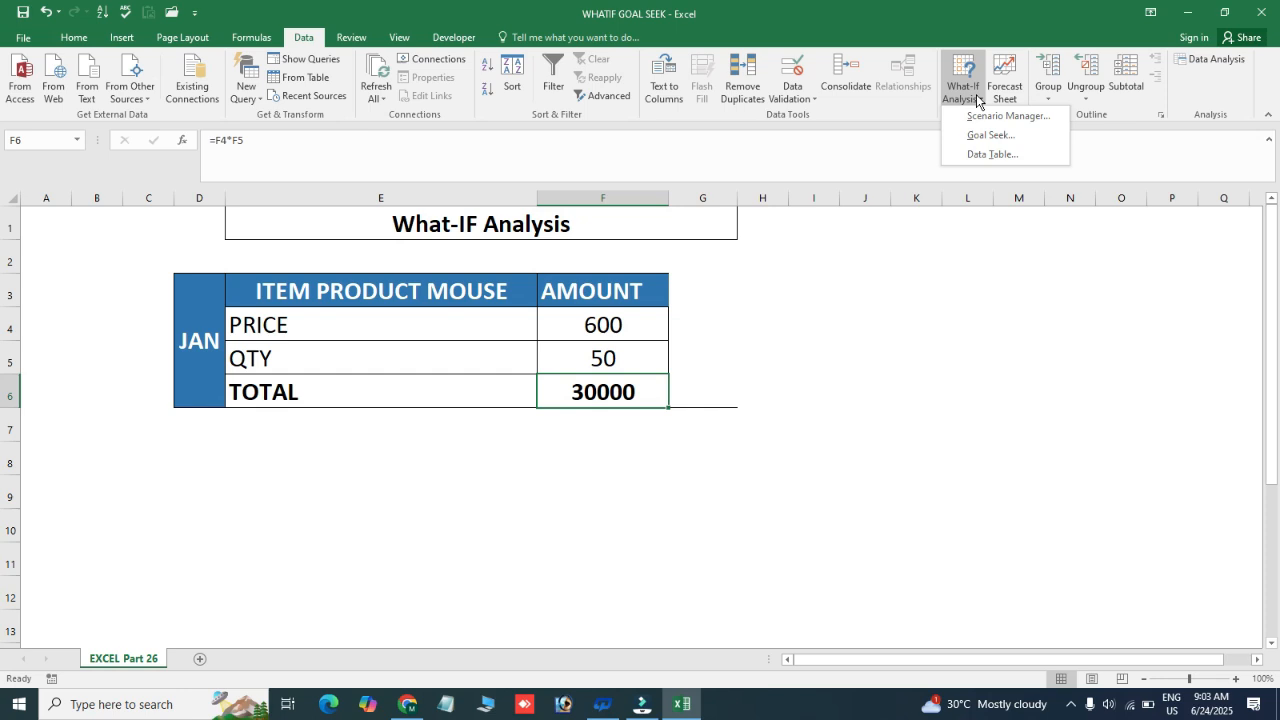
click(988, 119)
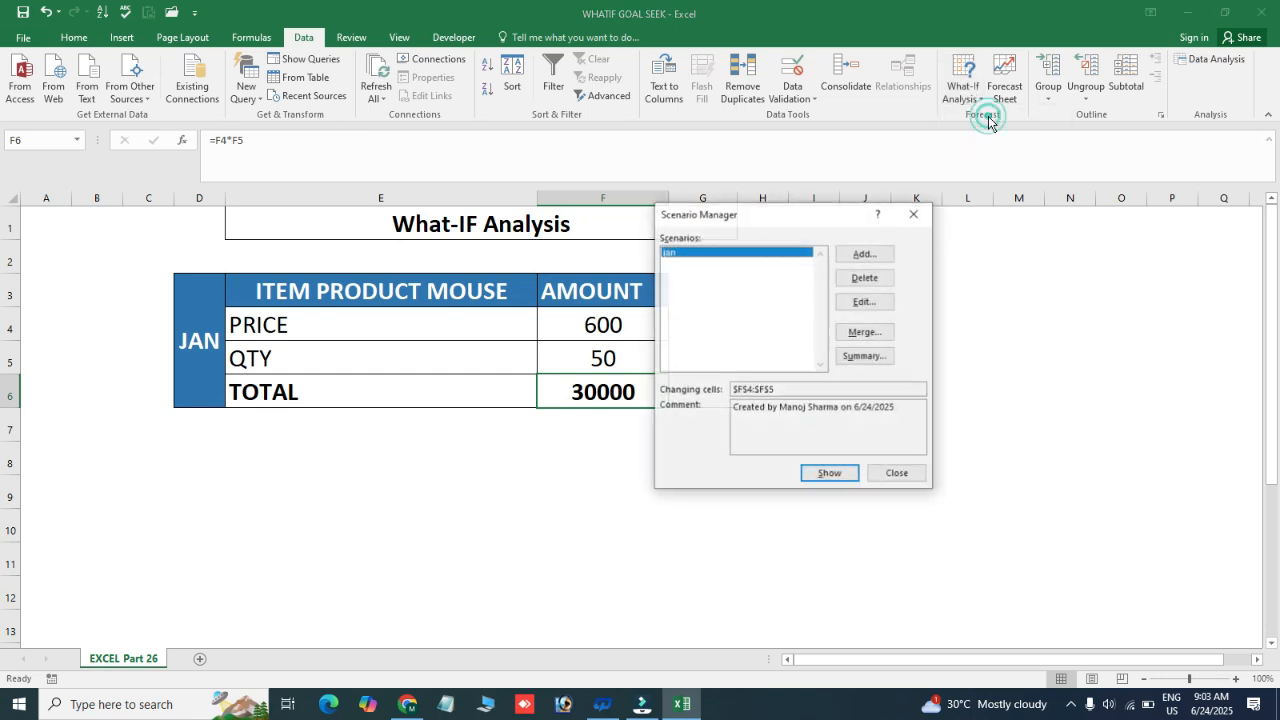
drag(815, 222, 883, 240)
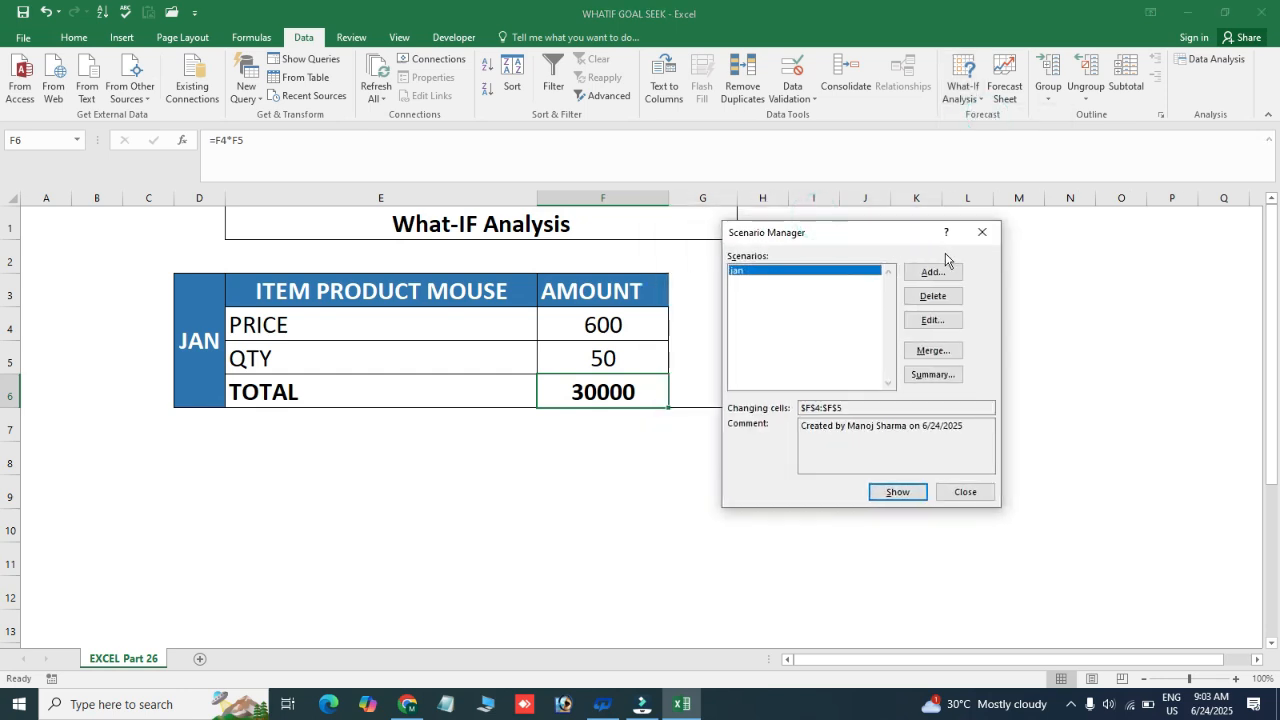
click(898, 492)
click(983, 234)
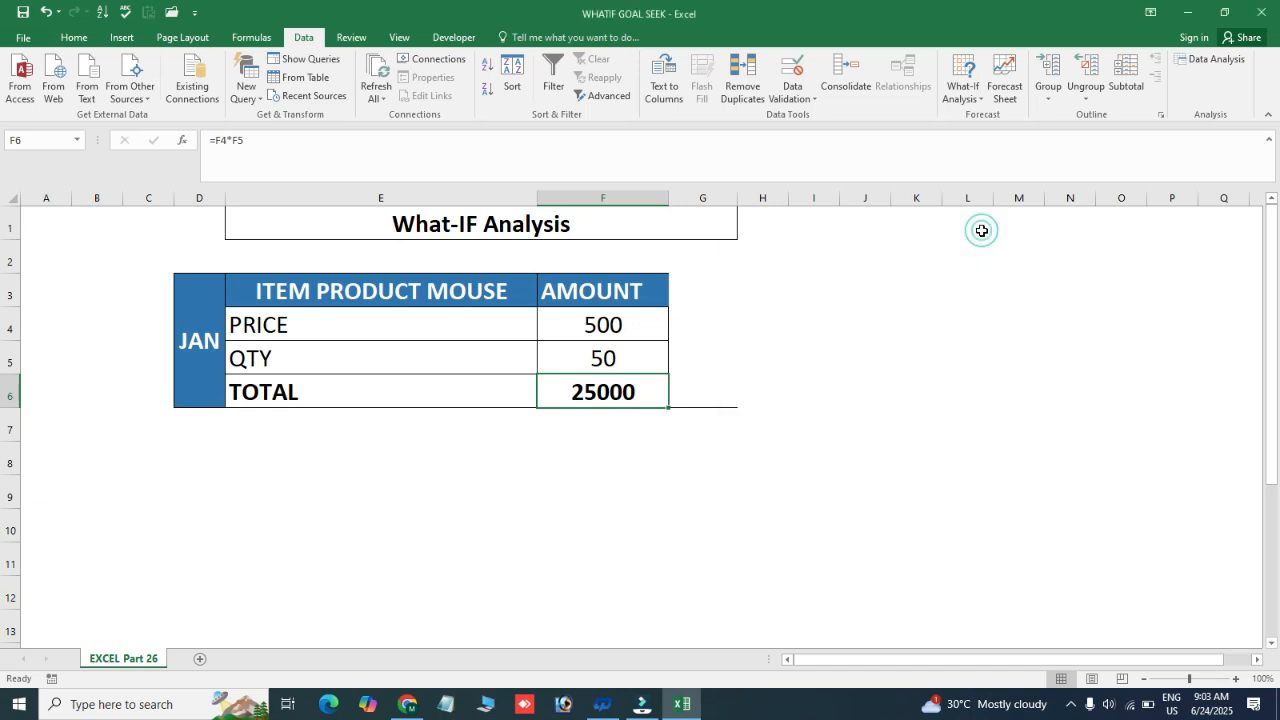
Enter 1 in J3 and 1 in K2 as the row and column starting values of a multiplication grid
click(979, 105)
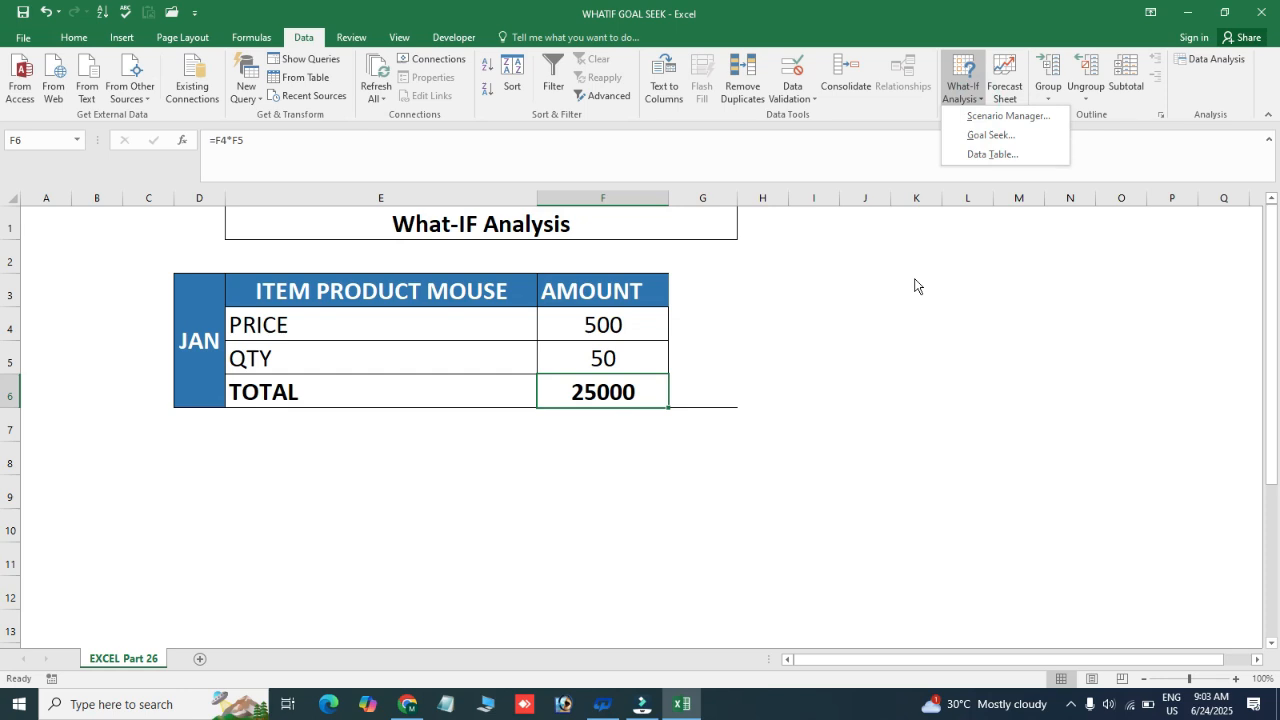
click(846, 306)
click(845, 306)
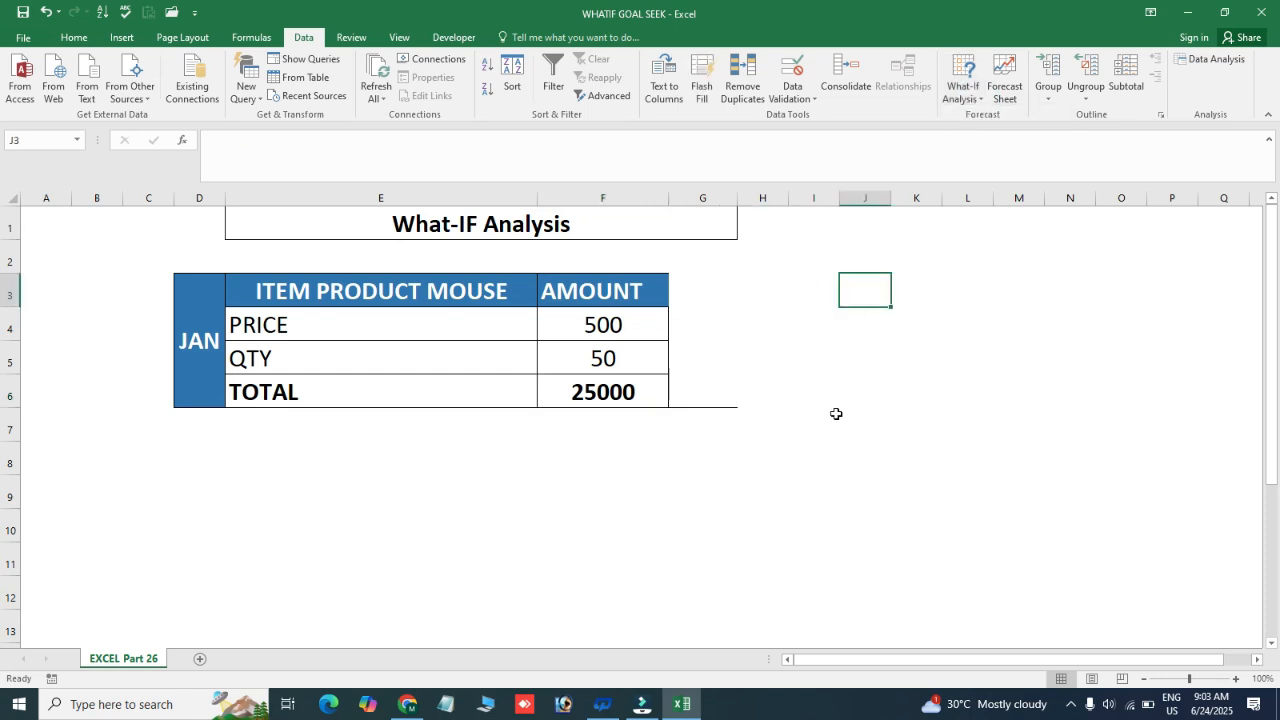
text(1)
key(Return)
key(Up)
key(Up)
key(Right)
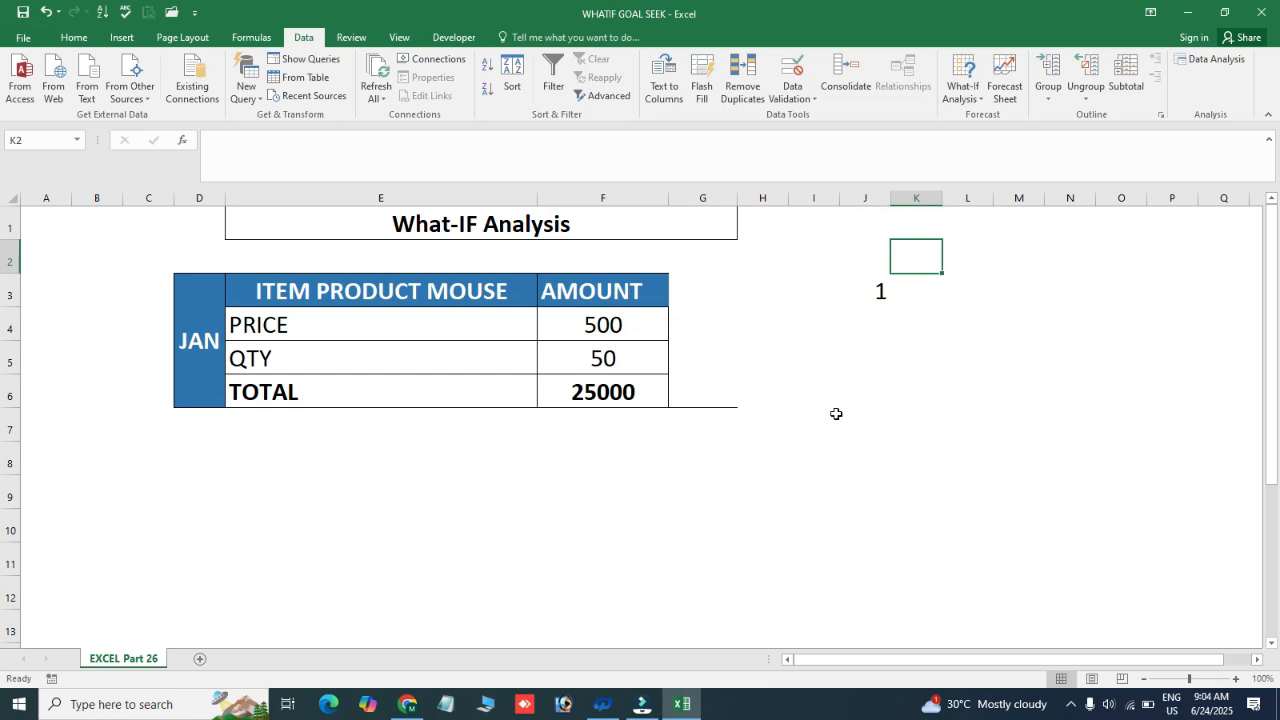
text(1)
key(Return)
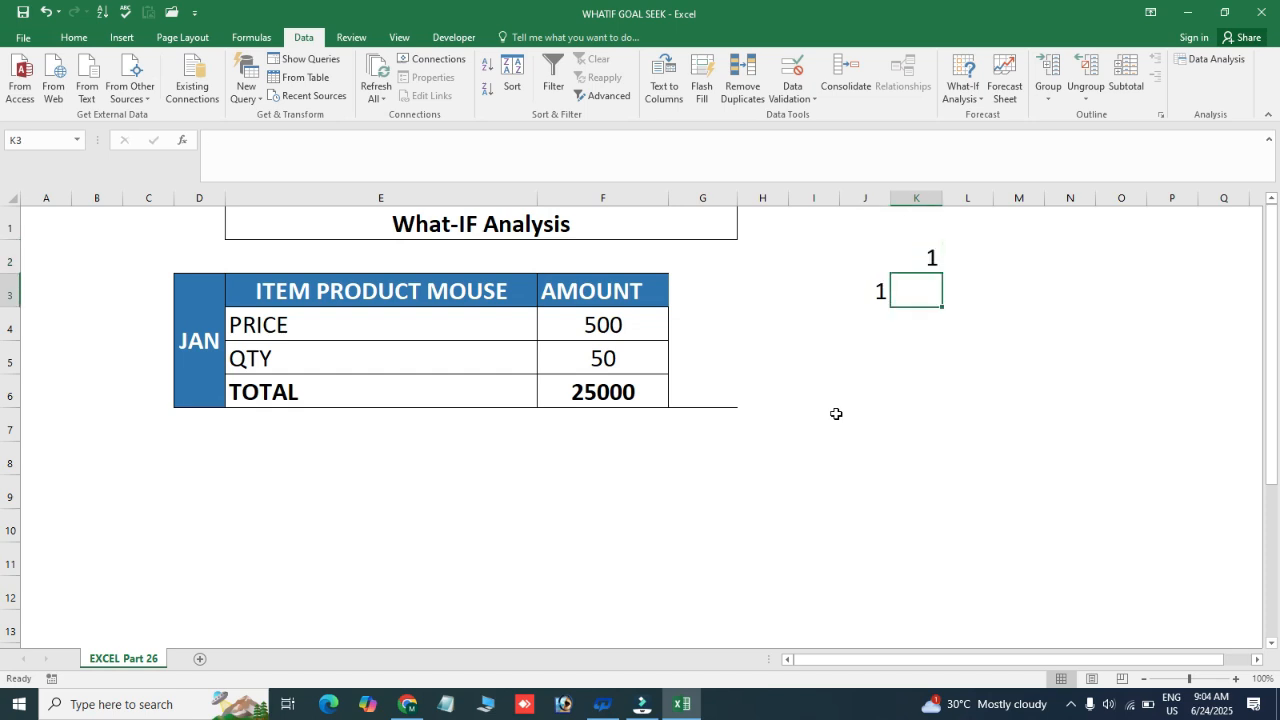
Enter the formula =K2*J3 in K3 to multiply the grid's two starting values
text(=)
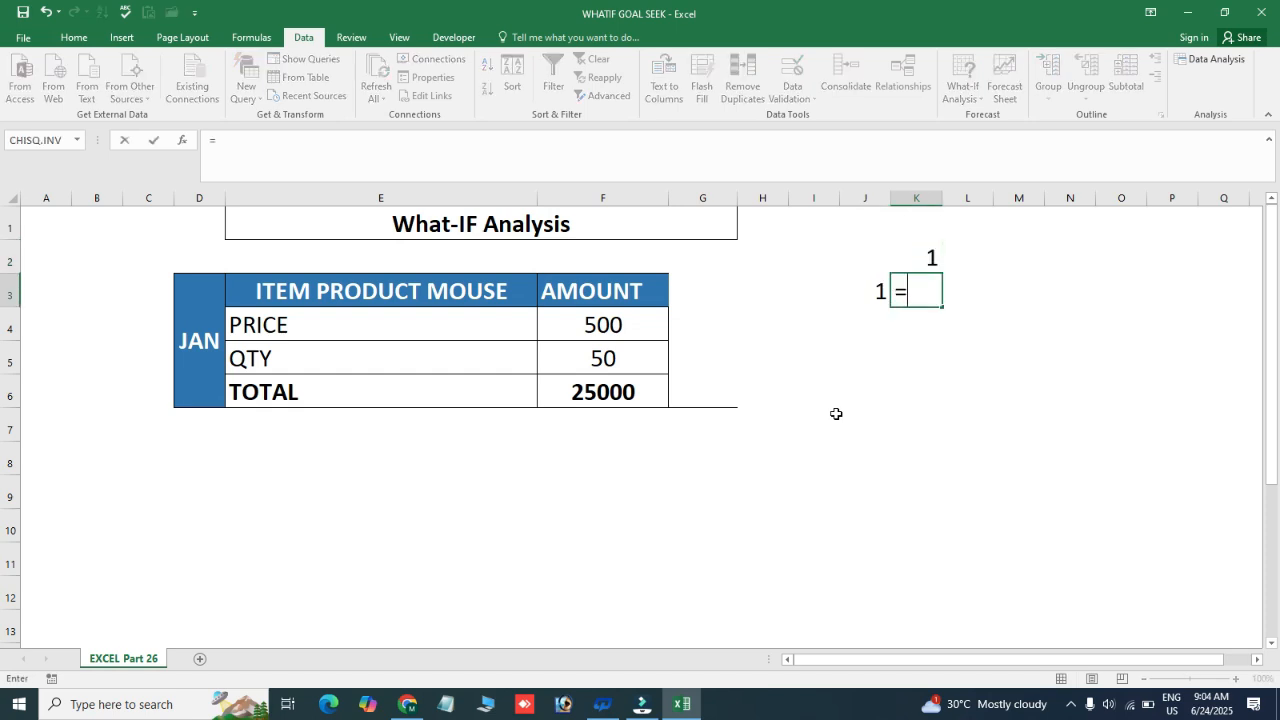
key(Up)
text(*)
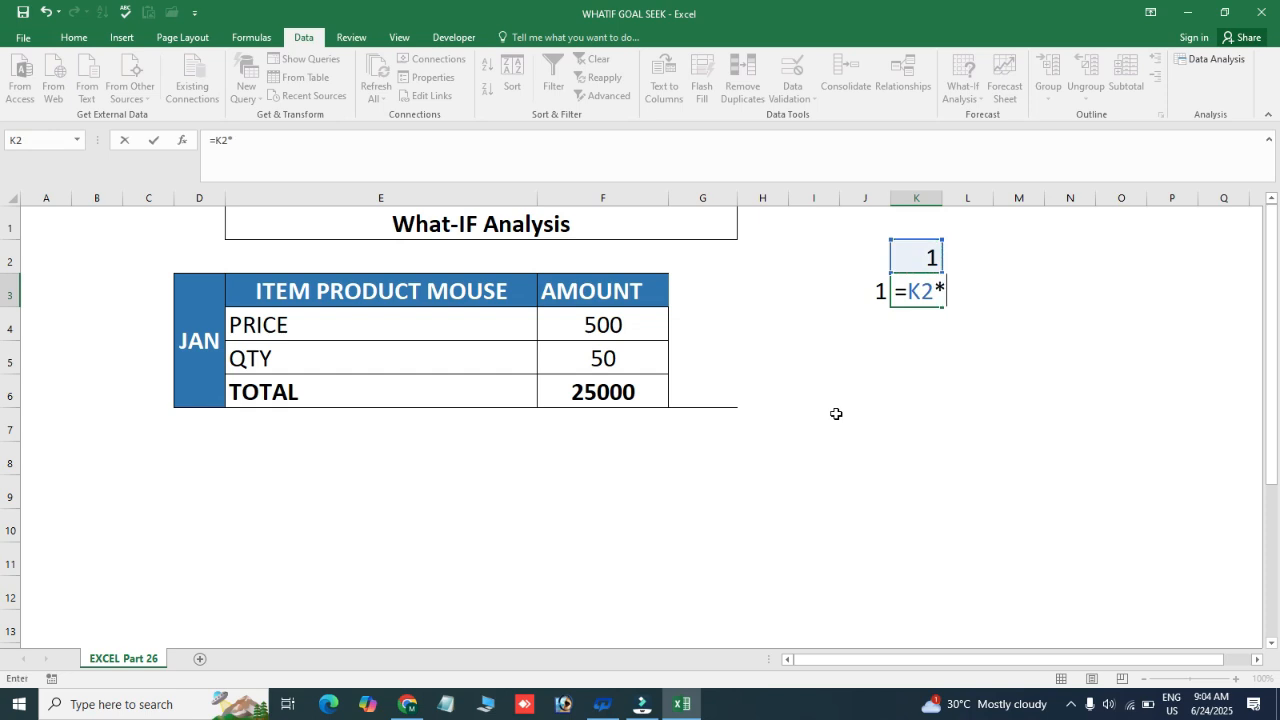
key(Left)
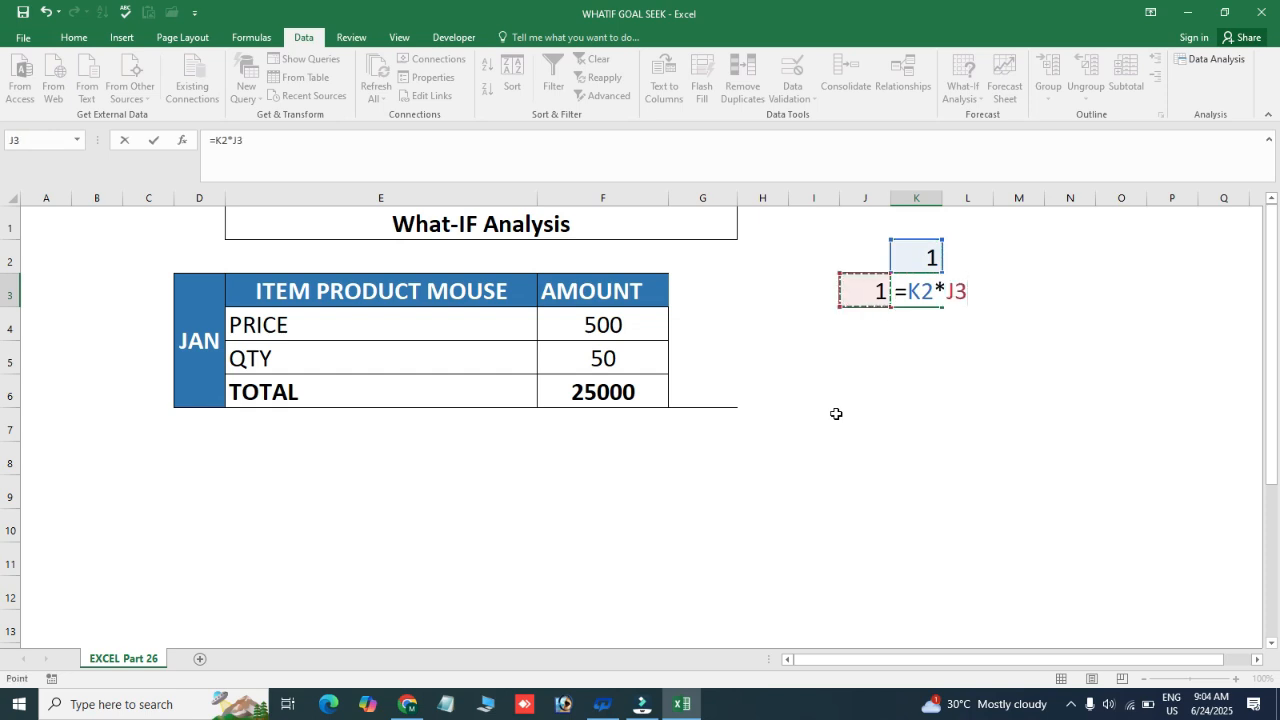
key(Return)
Fill K4 through K10 down the column with the numbers 2 to 8
key(Up)
scroll(836, 413, right, 2)
key(Down)
text(2 3 4 5 6 7 8)
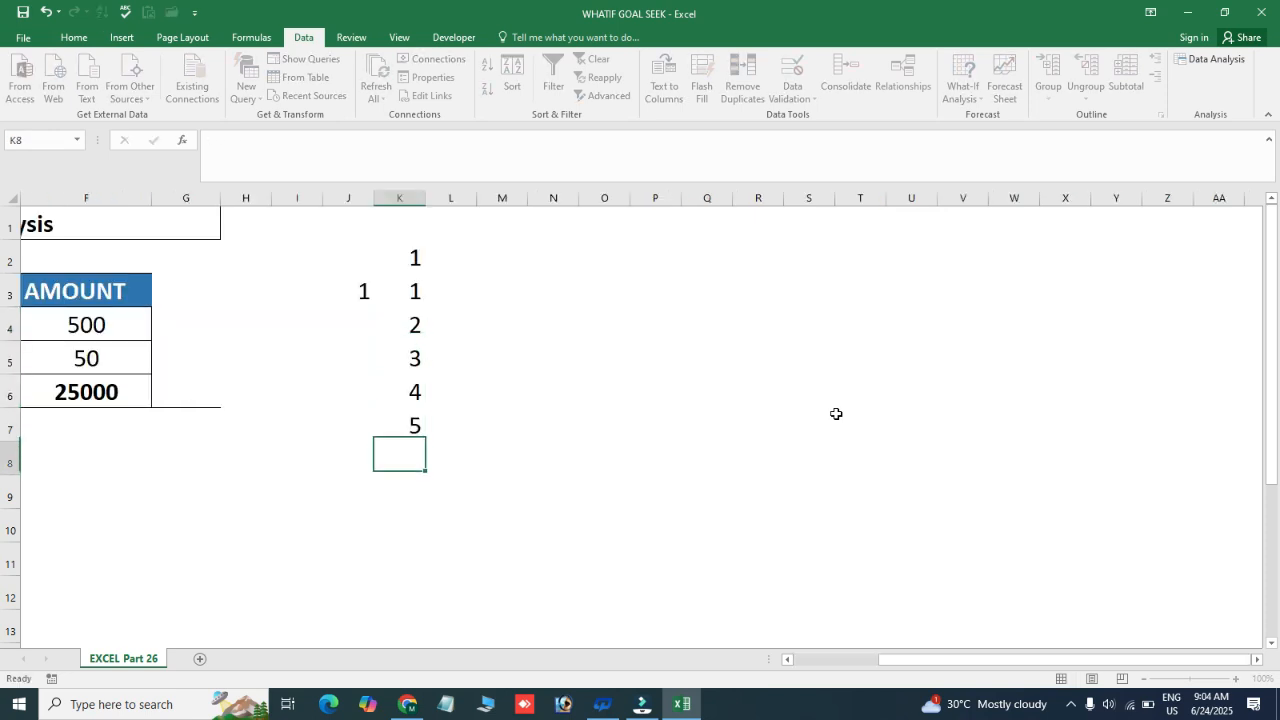
Fill L3 through R3 along the row with the numbers 2 to 8
key(Up)
key(Up)
key(Up)
key(Up)
key(Up)
key(Up)
key(Up)
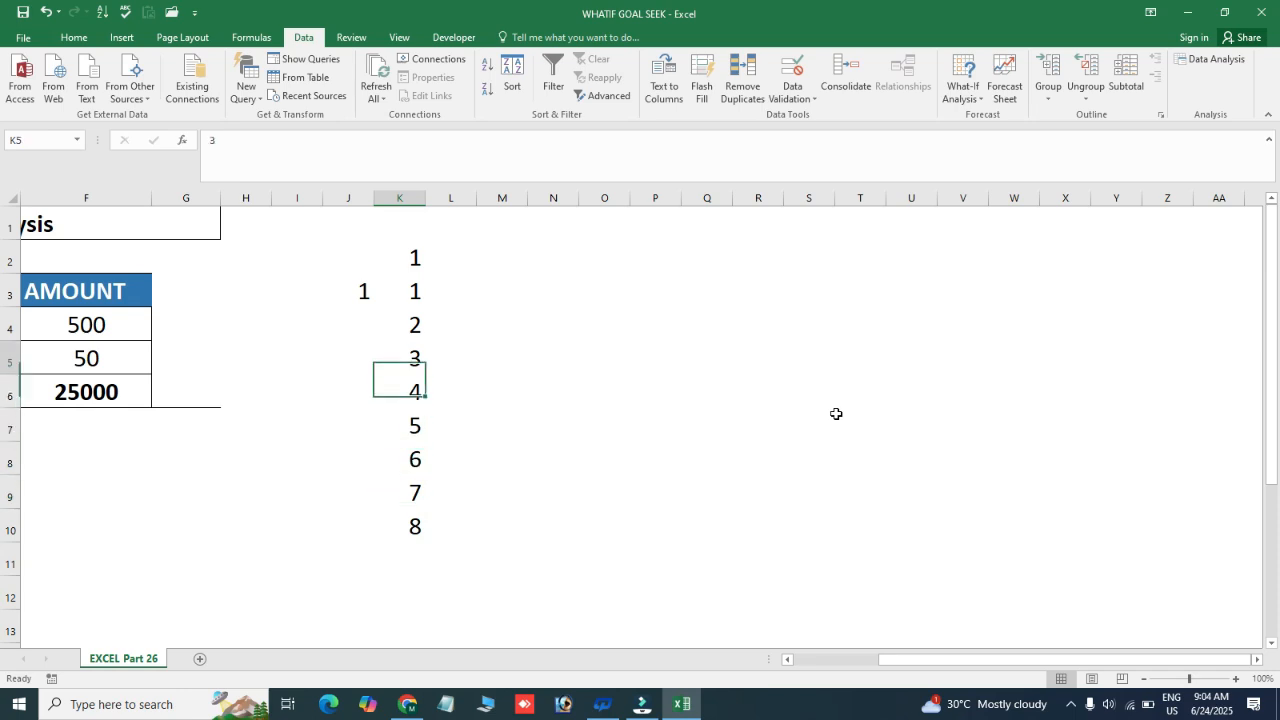
key(Right)
key(Up)
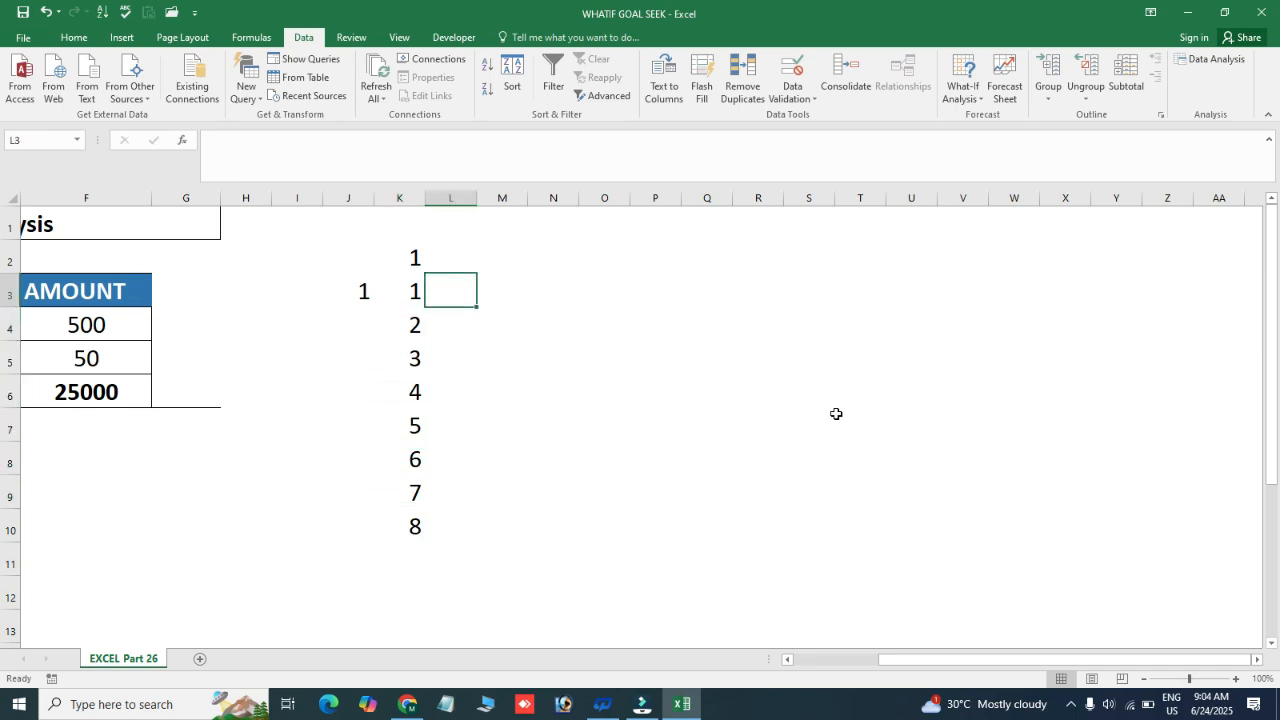
text(2)
key(Tab)
text(3)
key(Tab)
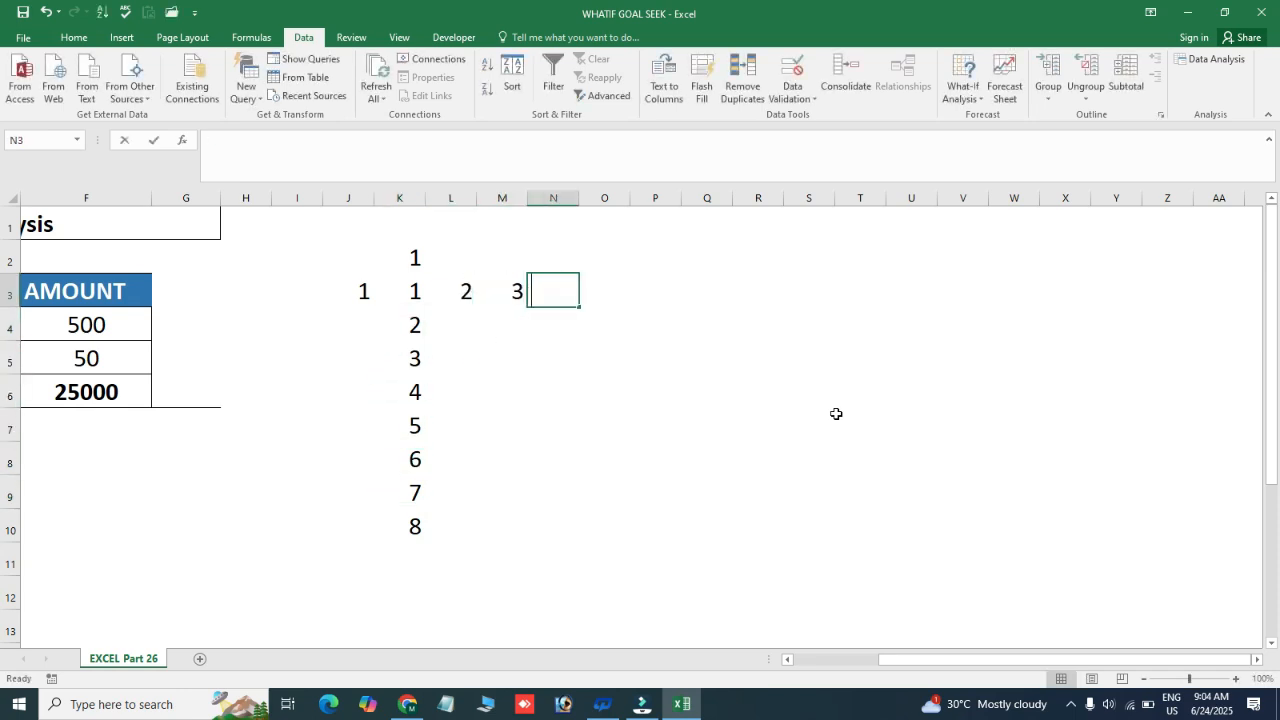
text(4	5	6	7	8)
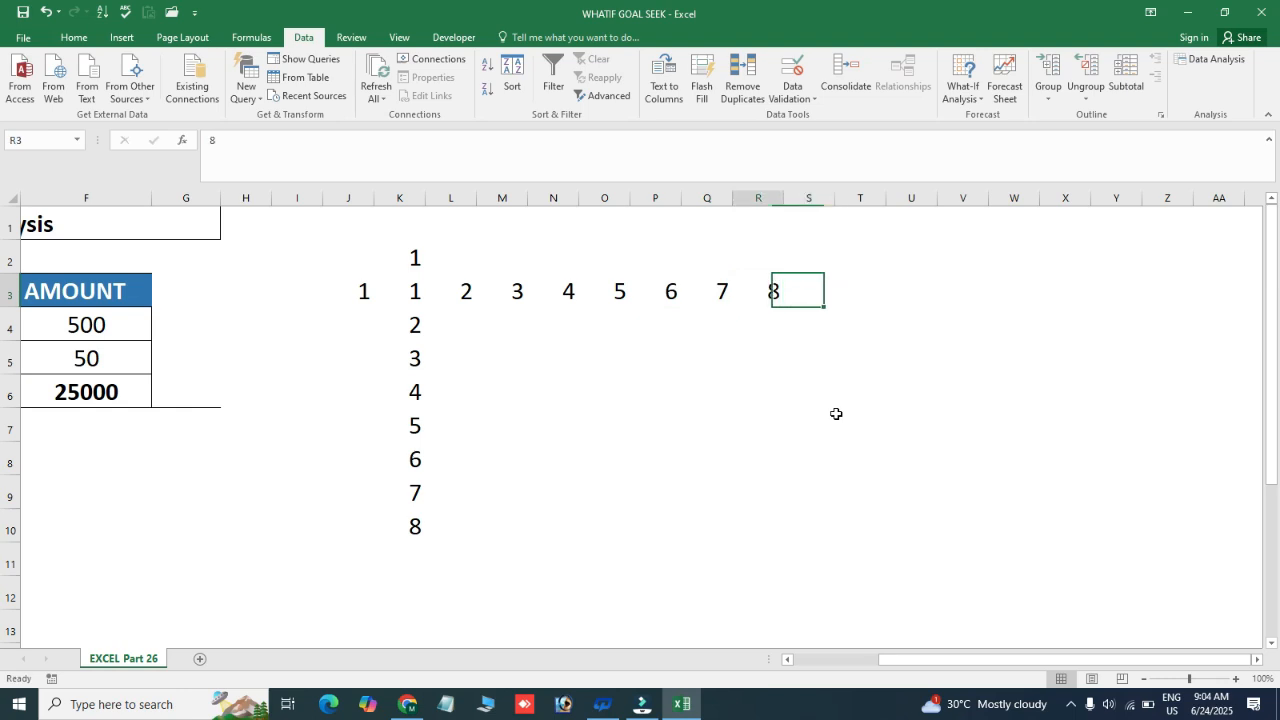
Create a What-If Data Table over K3:R10 with K2 as the row input cell and J3 as the column input cell
key(Left)
key(Left)
key(Left)
key(Left)
key(Left)
key(Left)
key(Left)
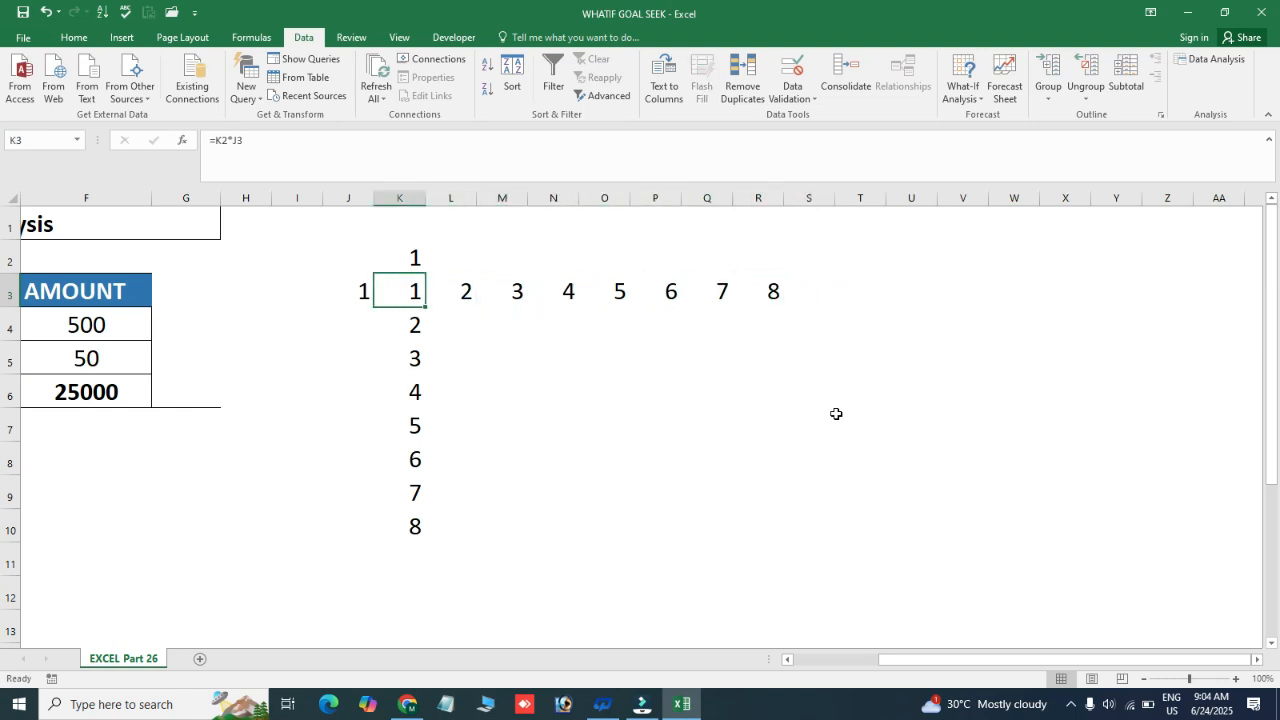
key(Up)
key(Down)
key(shift+Right)
key(shift+Right)
key(shift+Right)
key(shift+Right)
key(shift+Right)
key(shift+Right)
key(shift+Right)
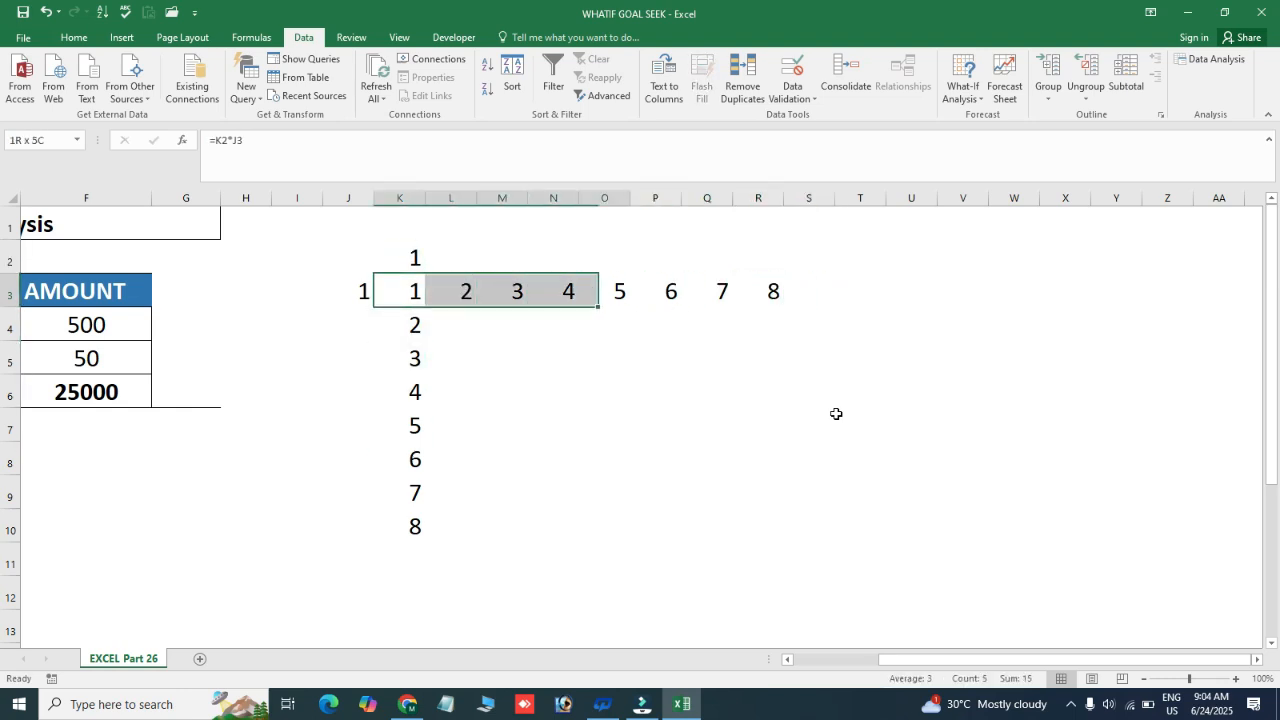
key(shift+Down)
key(shift+Down)
key(shift+Down)
key(shift+Down)
key(shift+Down)
key(shift+Down)
key(shift+Down)
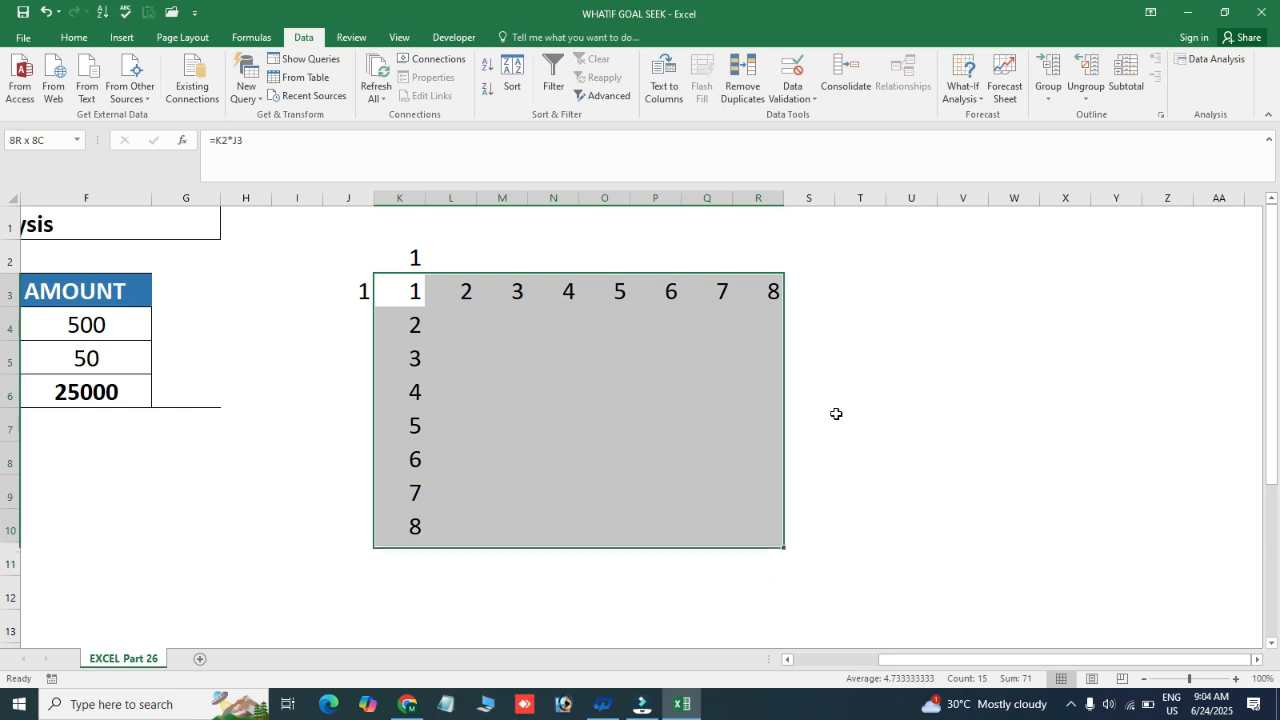
click(963, 88)
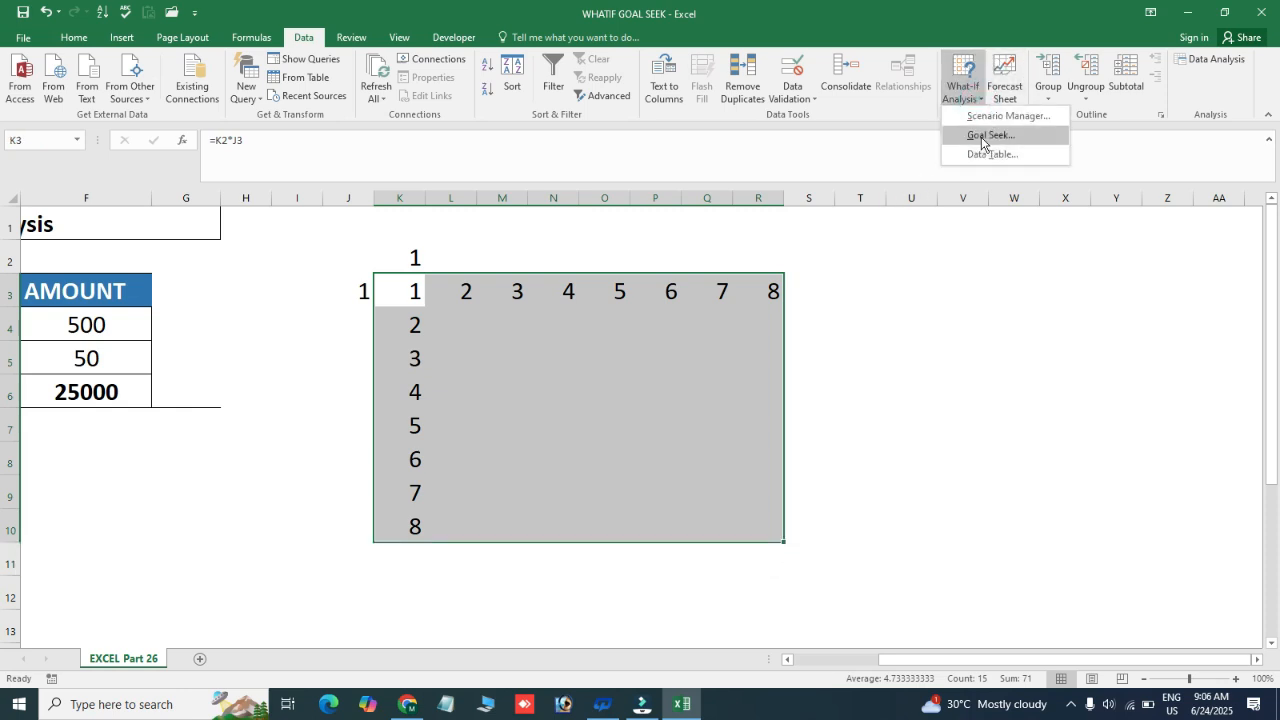
click(984, 154)
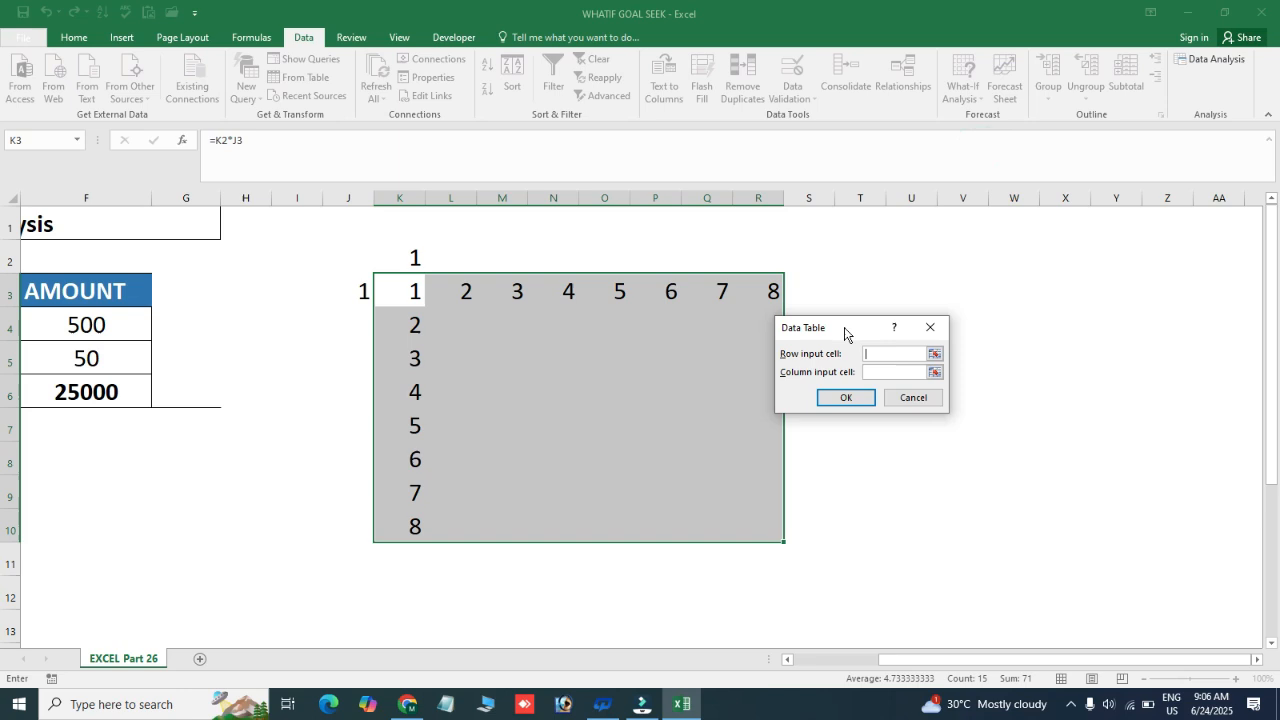
drag(844, 332, 861, 320)
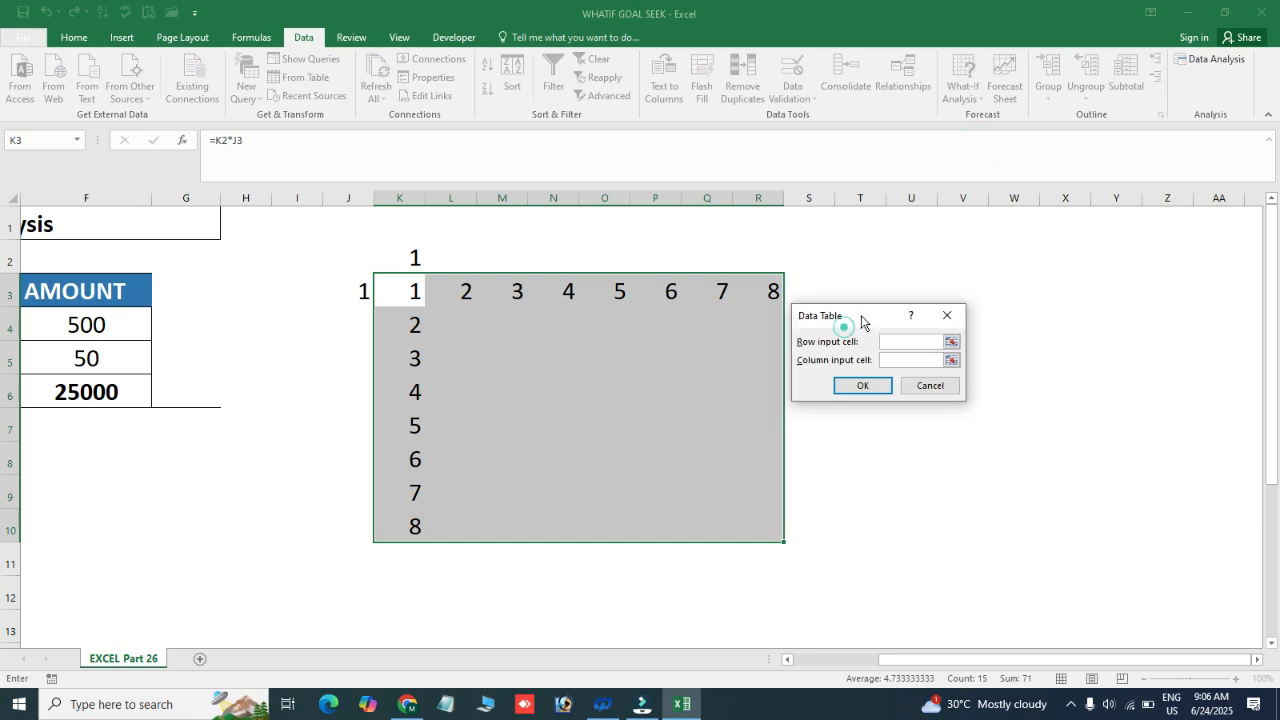
click(895, 342)
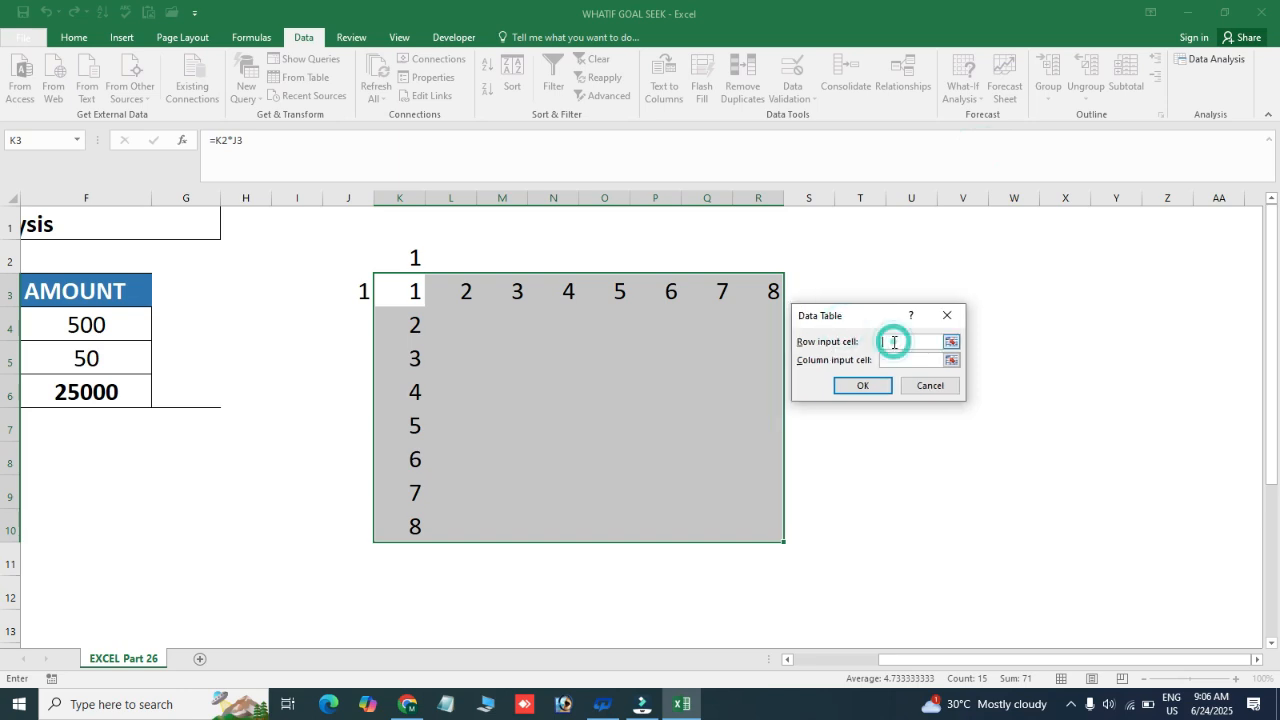
click(409, 256)
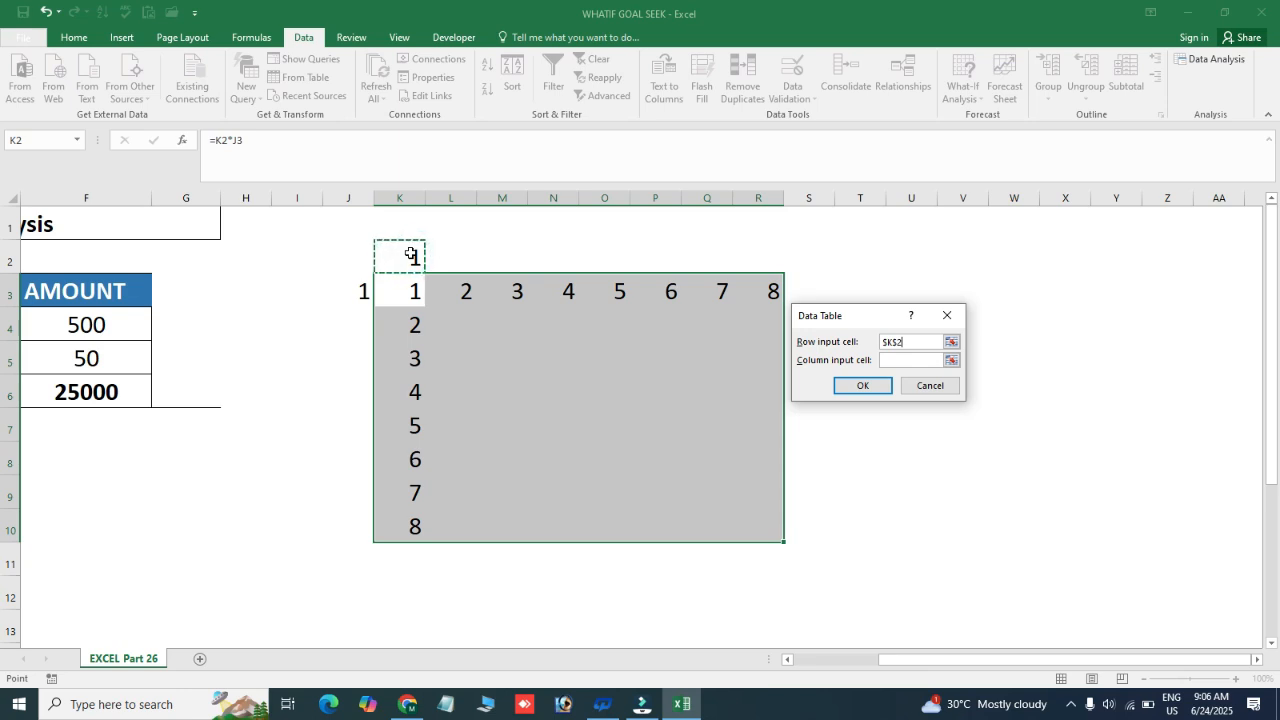
click(903, 361)
click(360, 293)
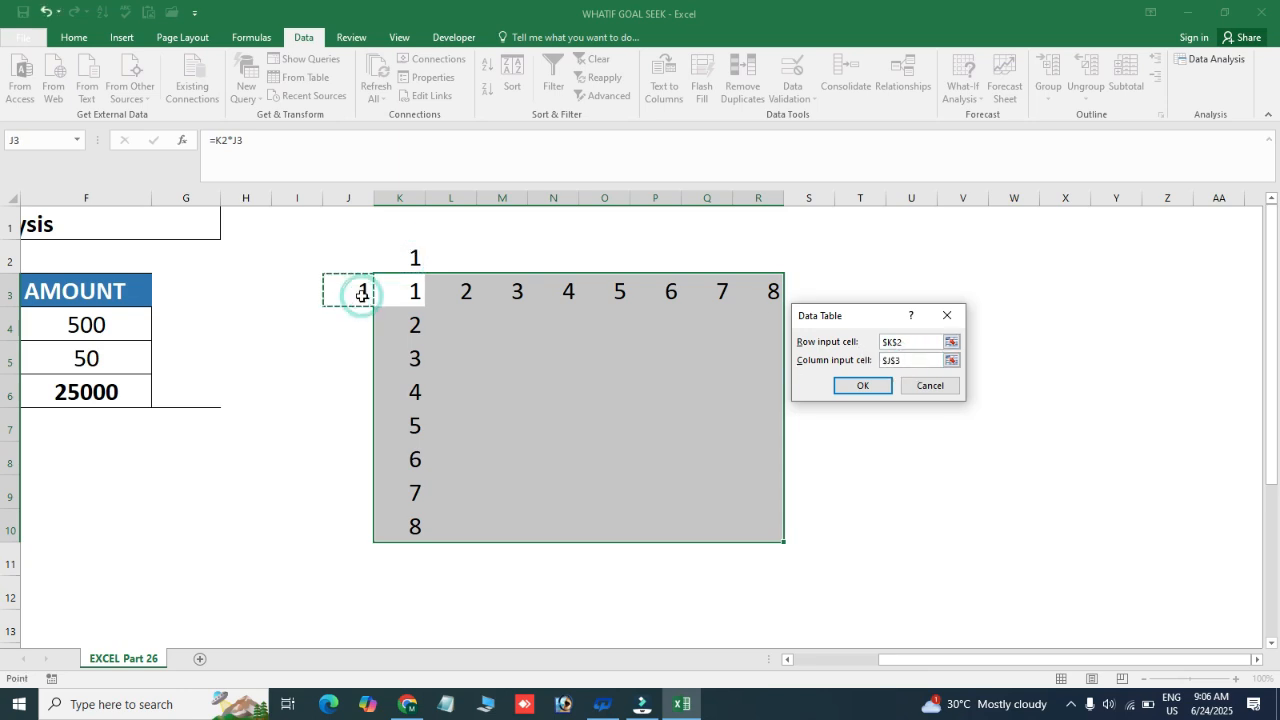
click(870, 385)
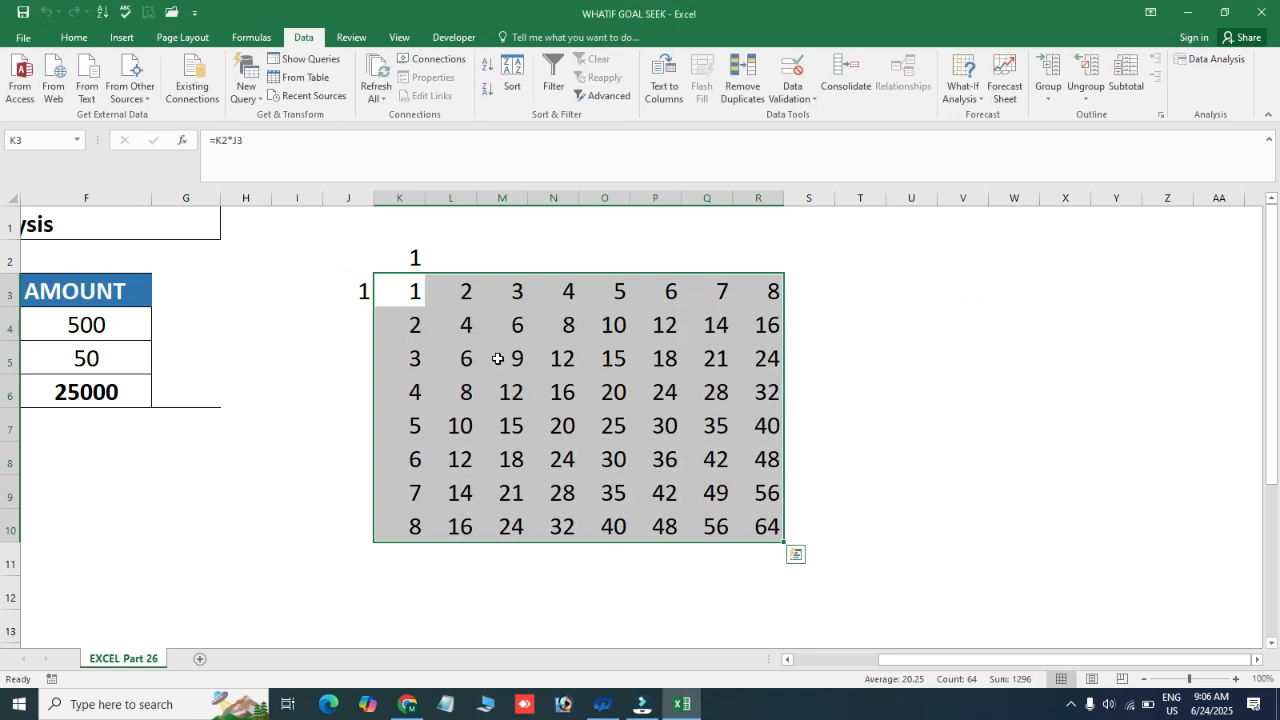
Examine the products in the generated multiplication table, going through its columns from L onwards
click(465, 300)
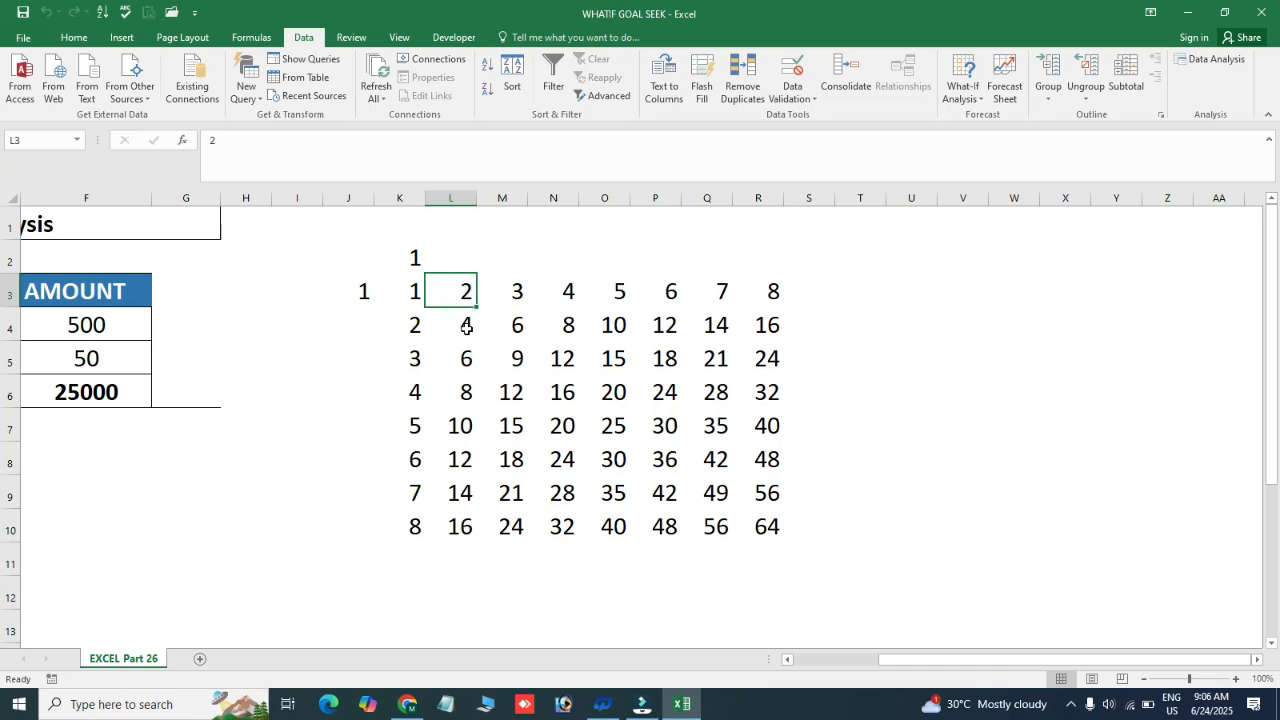
key(Down)
key(Down)
key(Down)
key(Down)
key(Up)
key(Up)
key(Up)
key(Up)
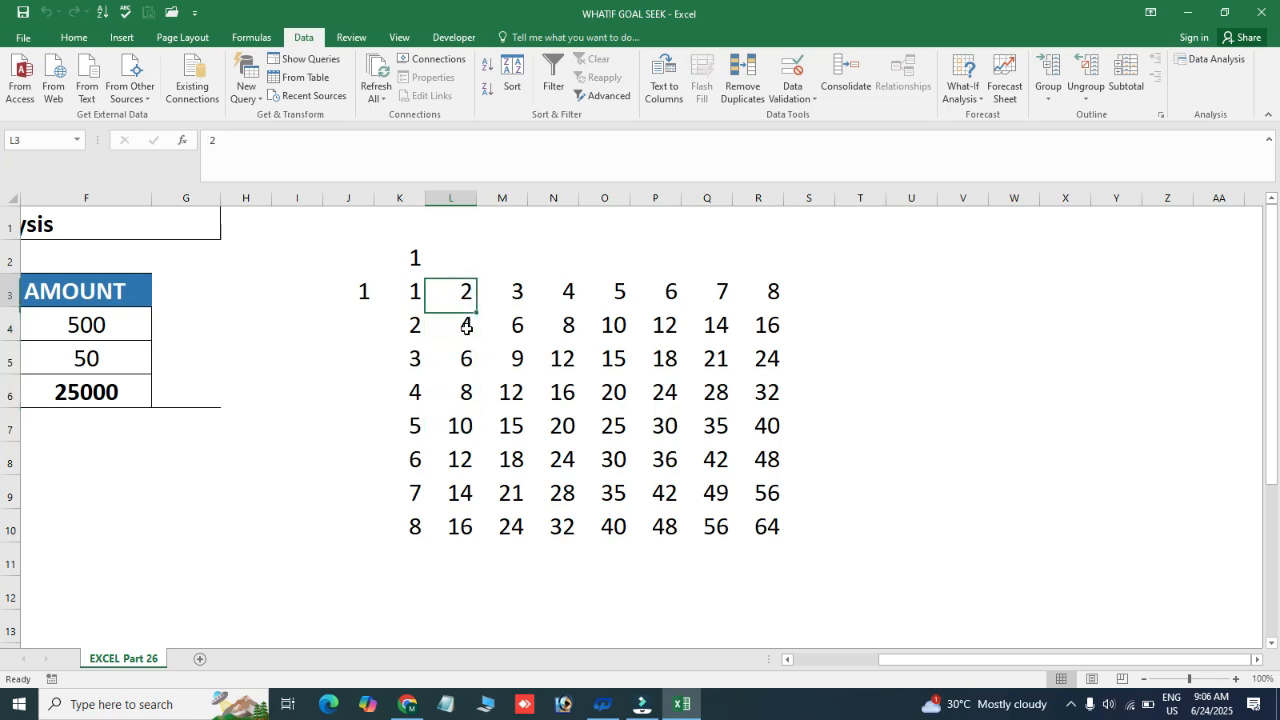
key(Right)
key(Down)
key(Down)
key(Up)
key(Up)
key(Up)
key(Right)
key(Right)
key(Down)
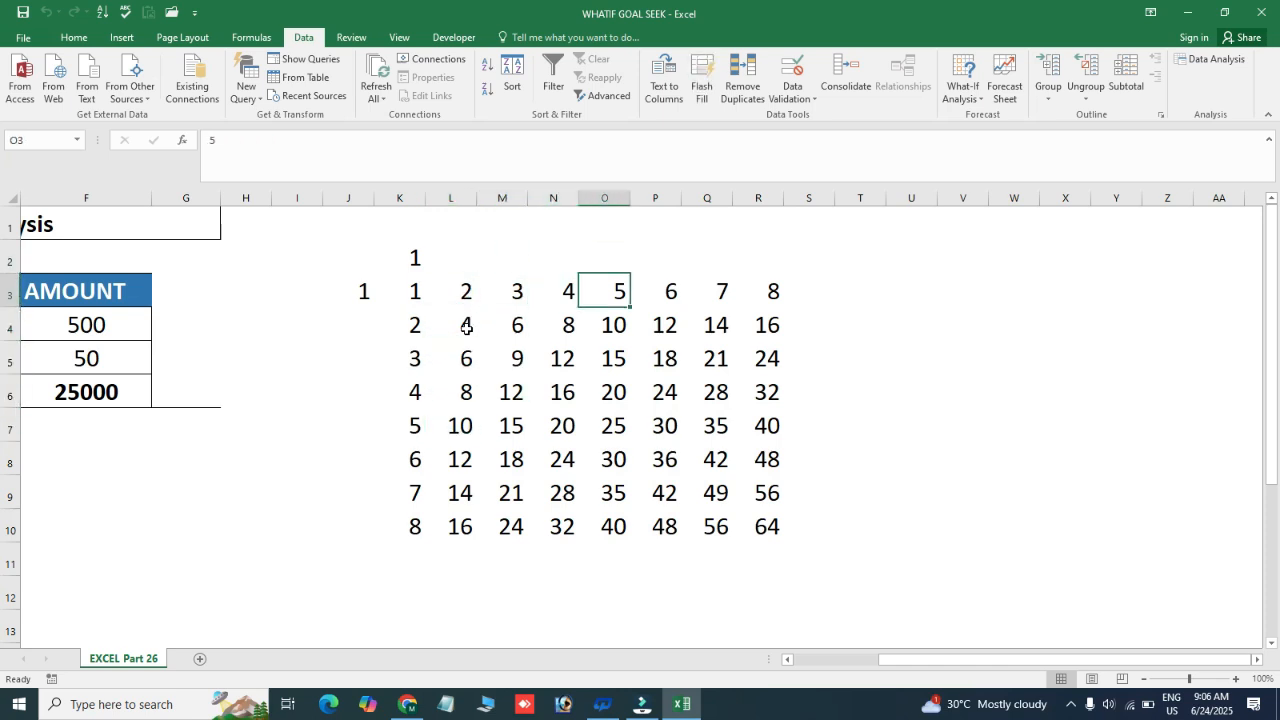
key(ctrl+a)
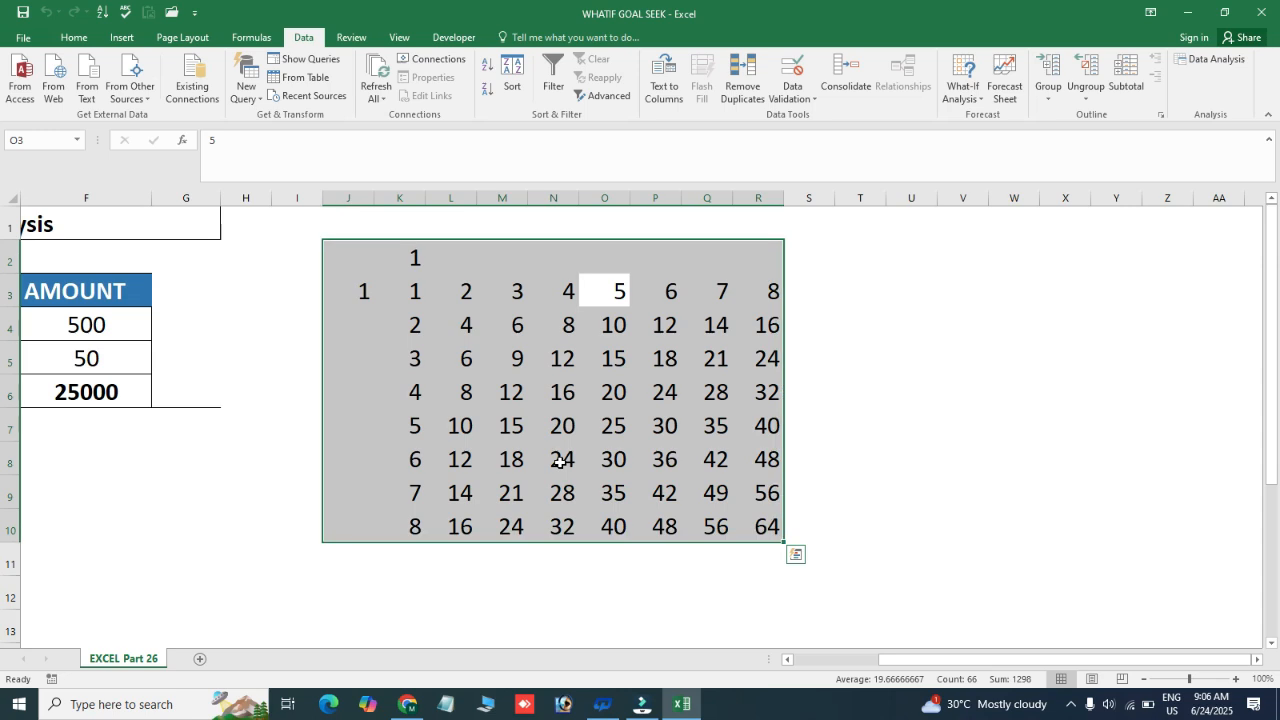
click(982, 100)
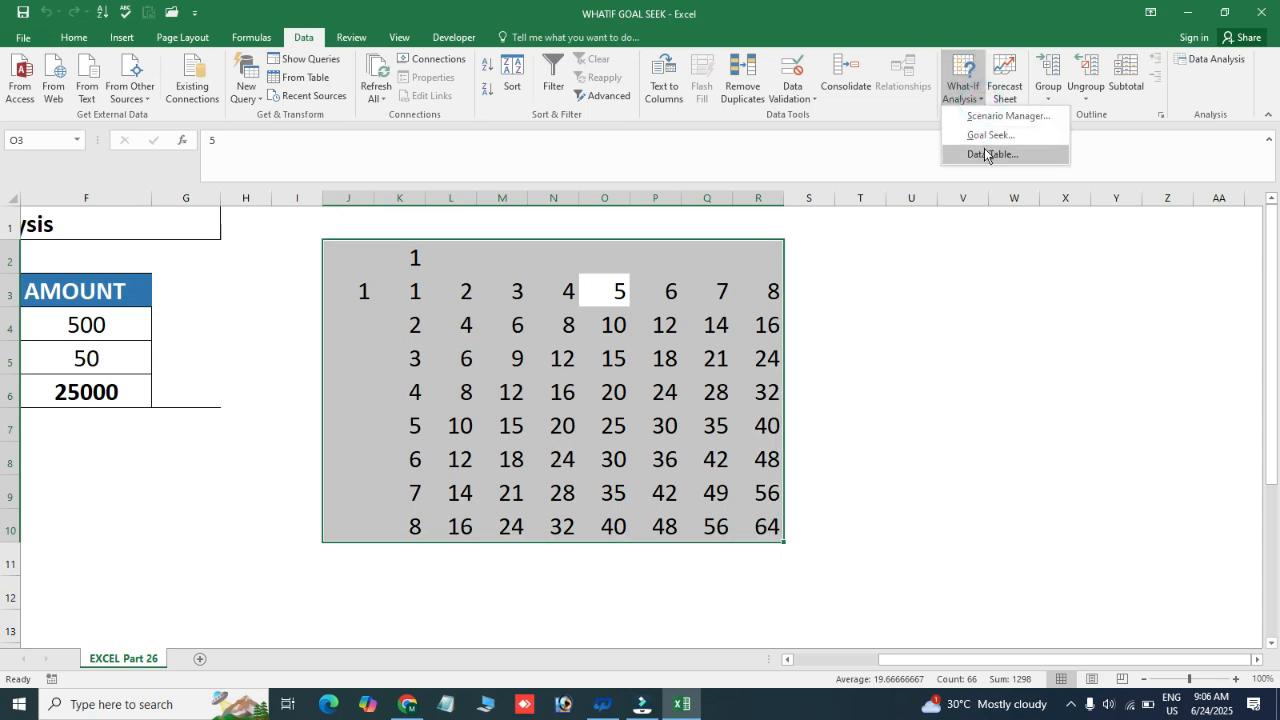
click(968, 100)
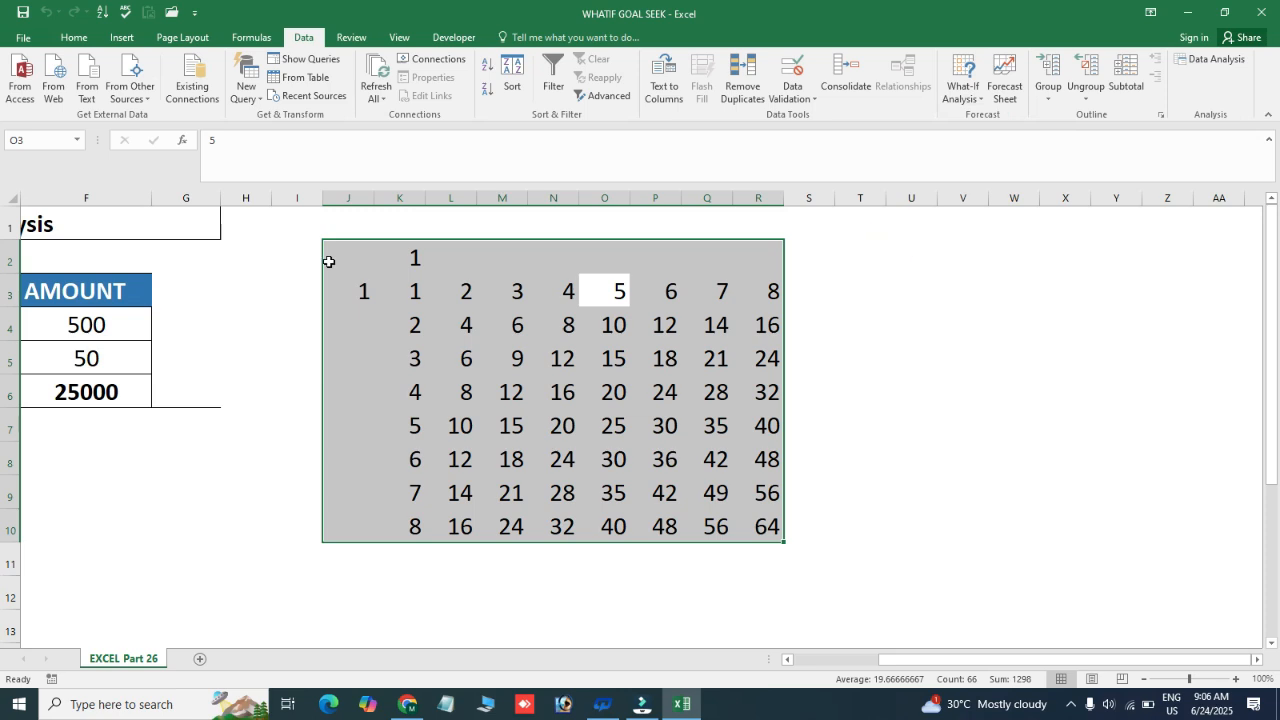
click(300, 285)
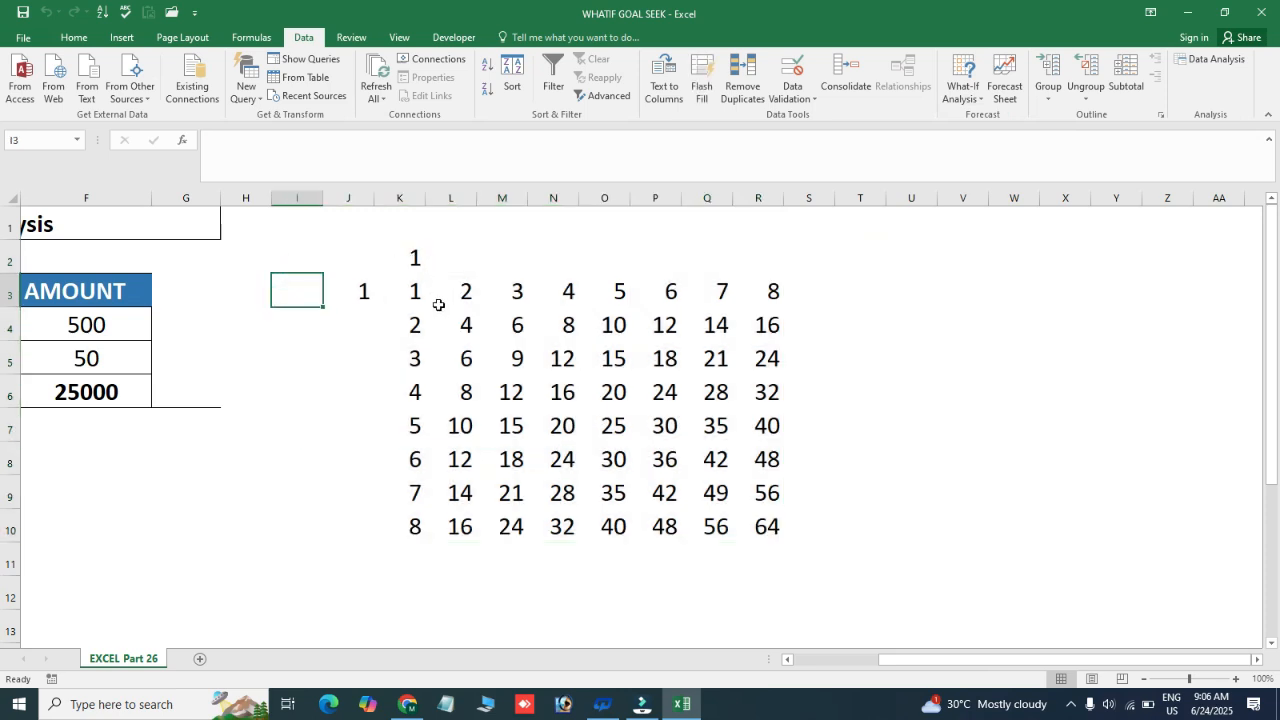
Select the cells of the multiplication table, starting from J3
drag(414, 290, 686, 543)
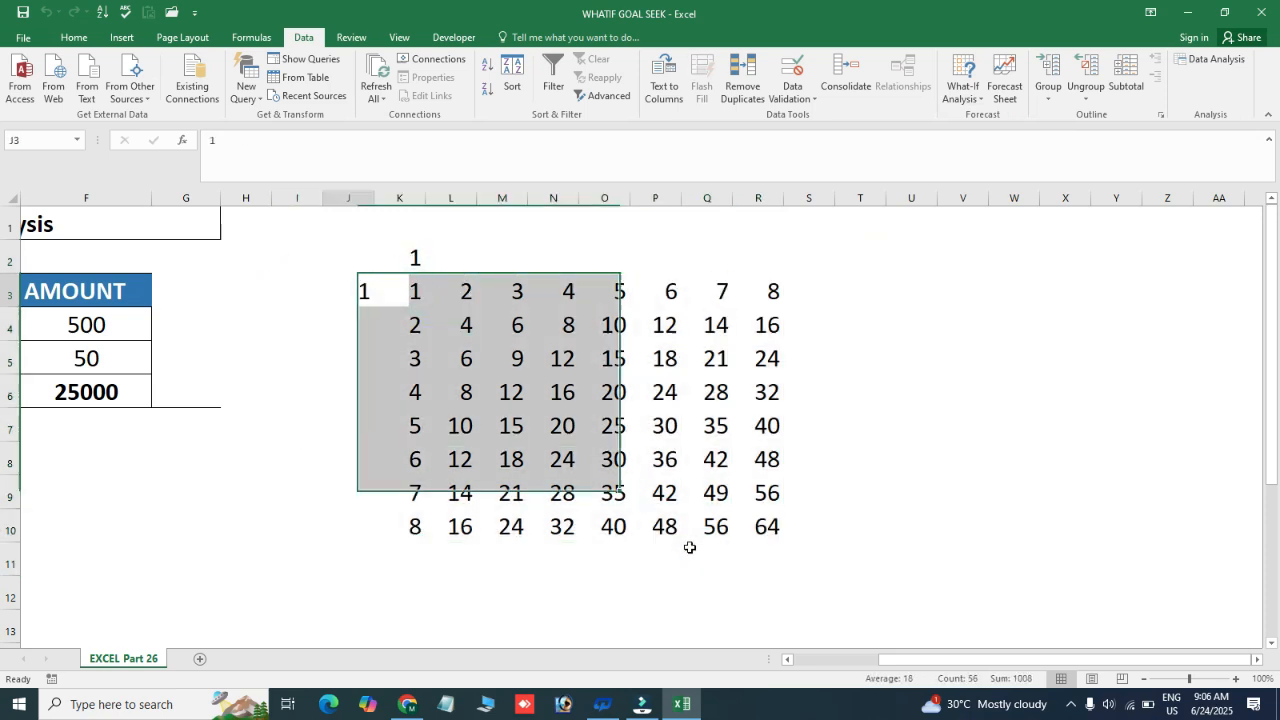